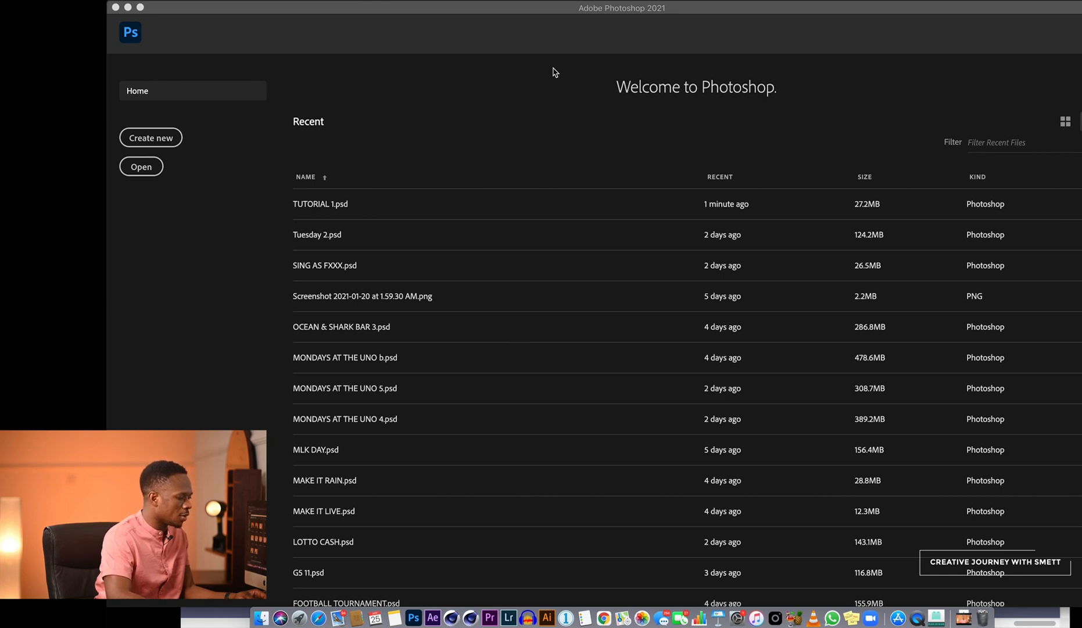
Start a new document.
click(162, 140)
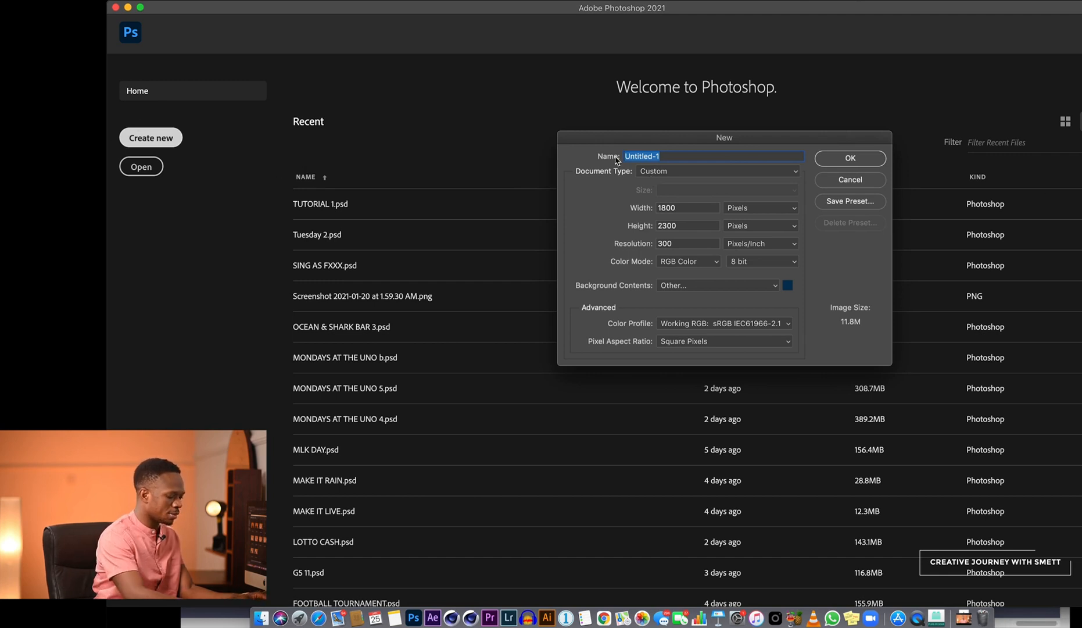
text(TU)
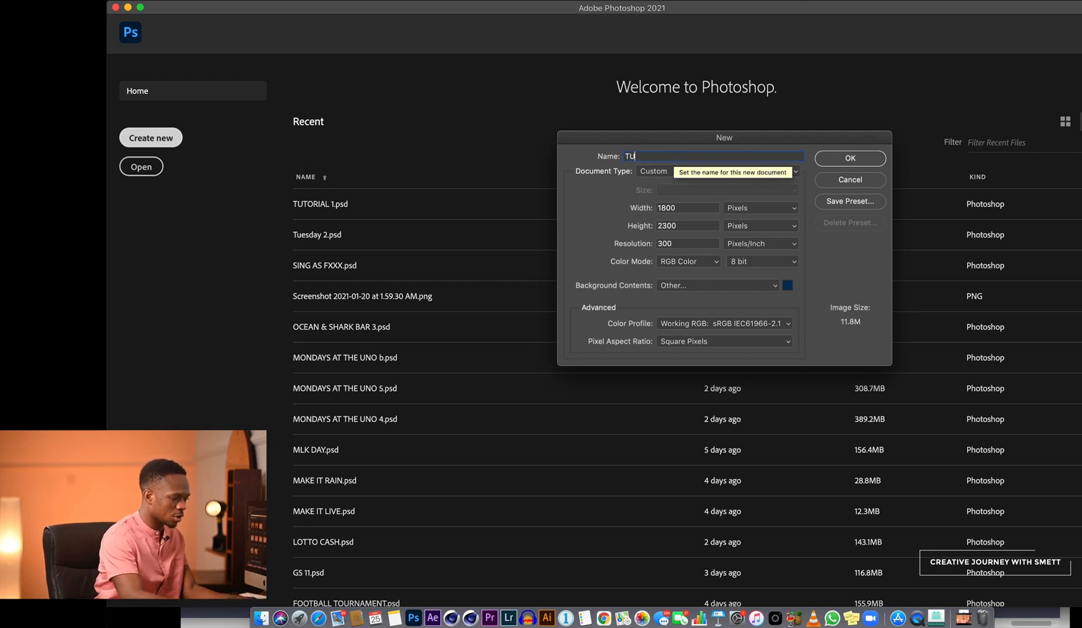
text(TORIAL )
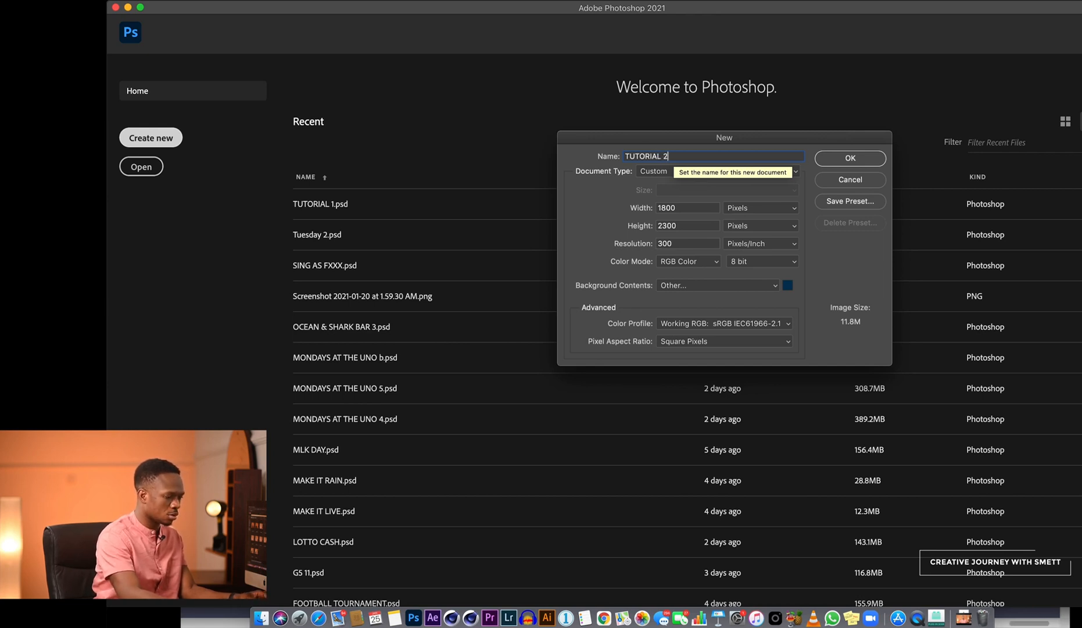
text(2)
key(BackSpace)
key(BackSpace)
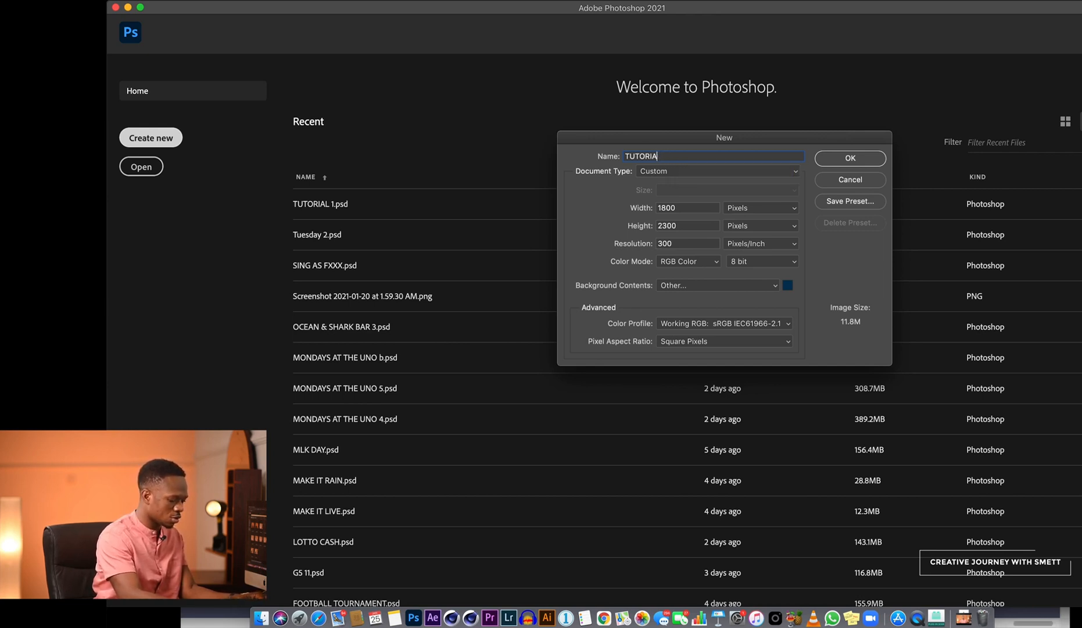
key(BackSpace)
key(BackSpace)
key(BackSpace)
key(BackSpace)
key(BackSpace)
key(BackSpace)
key(BackSpace)
Name the new document SIMPLE DESIGN, set its width to 1800 pixels, and create it.
text(SIMPLE)
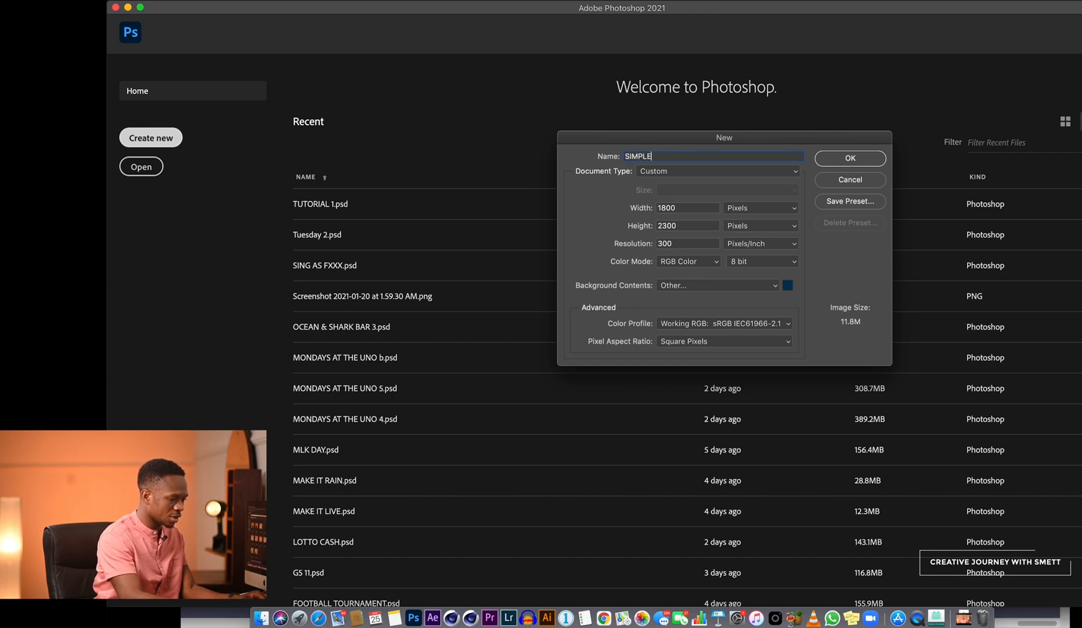
text( DESIGN)
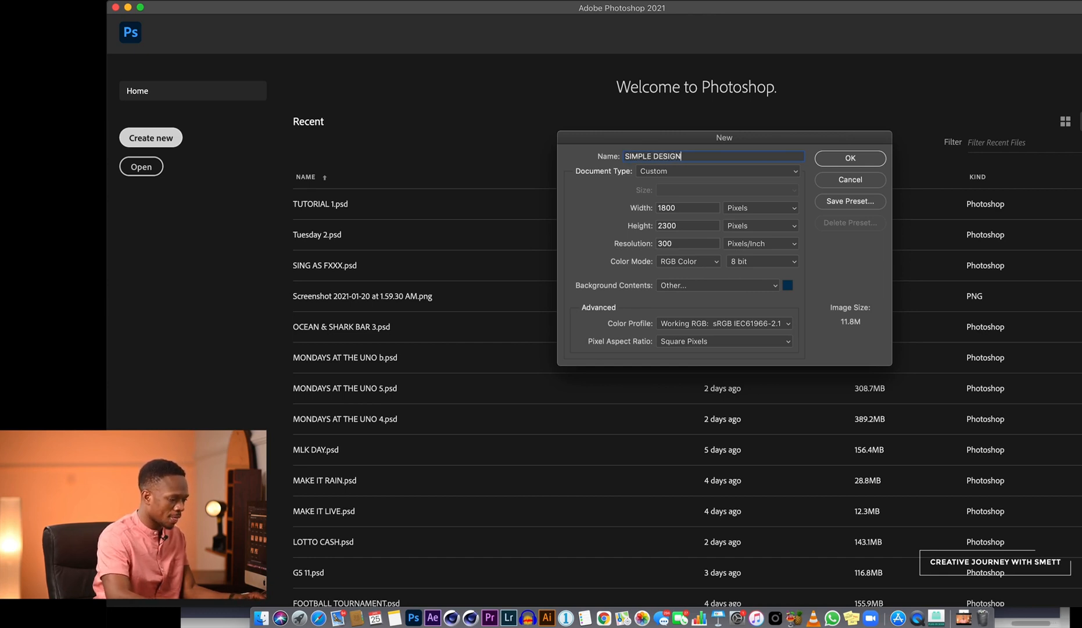
key(Tab)
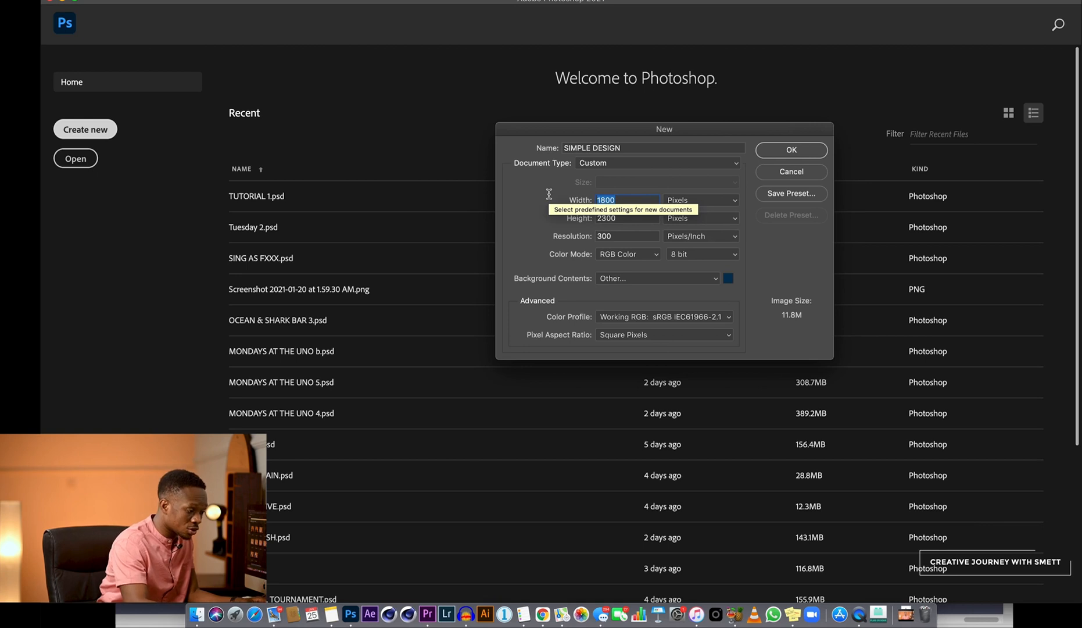
text(1800)
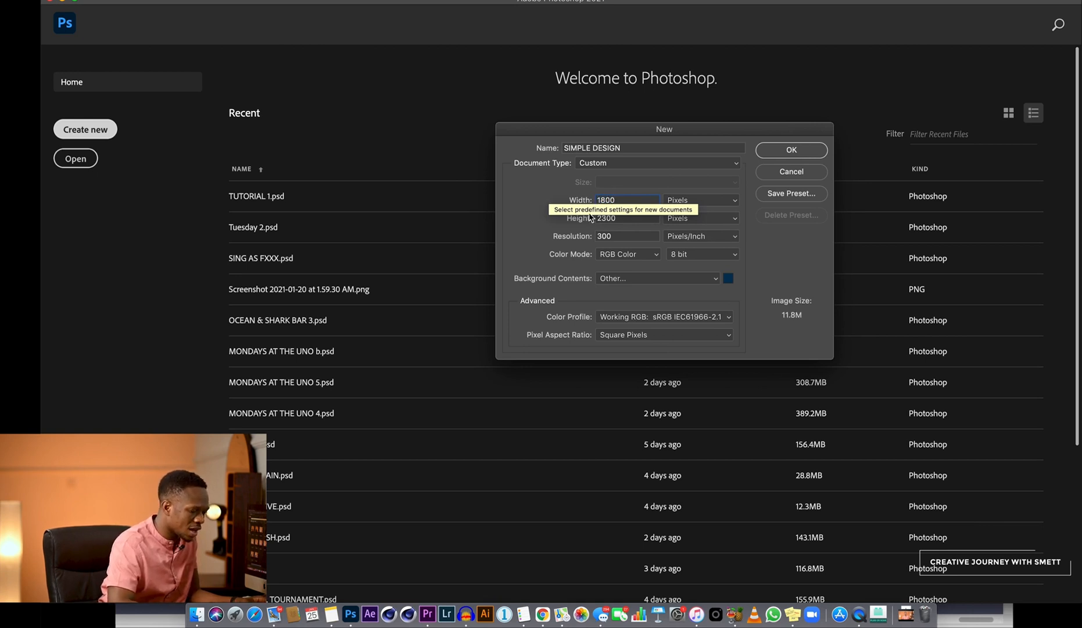
click(630, 224)
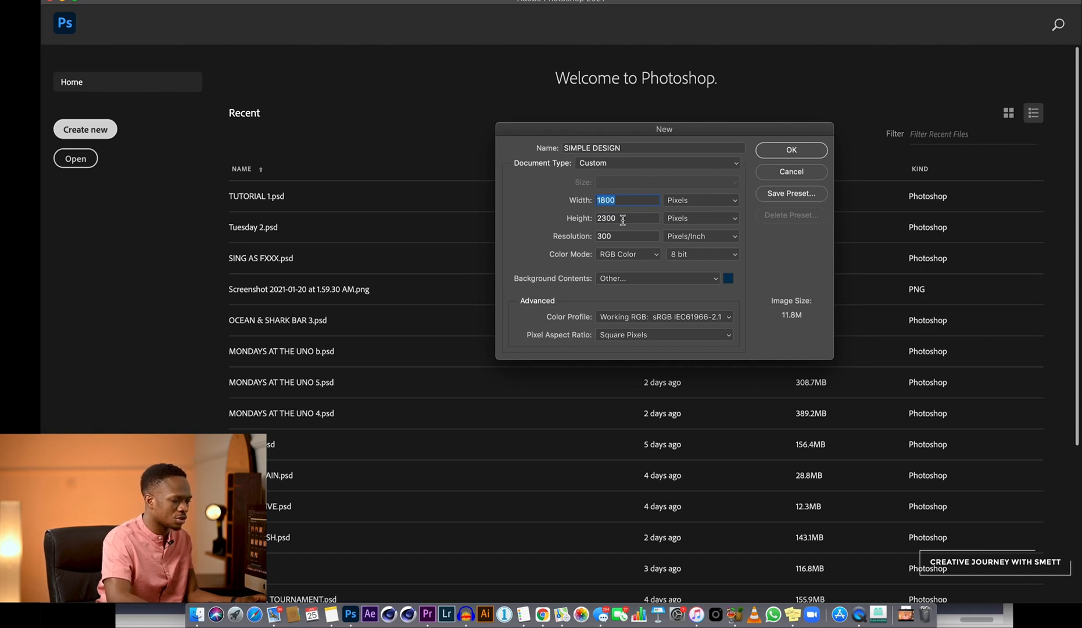
click(771, 153)
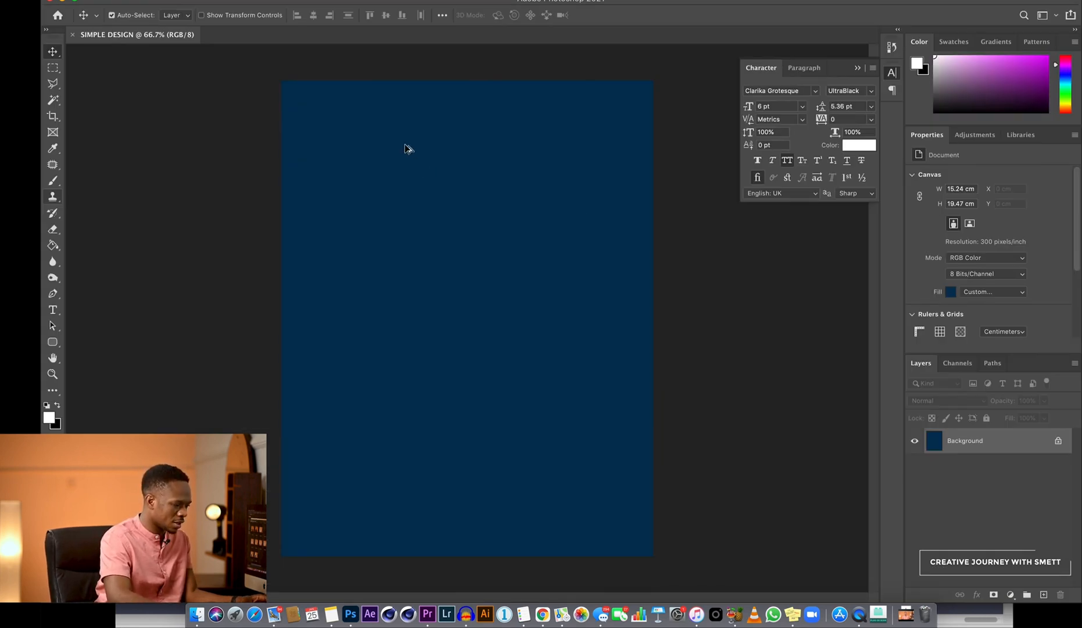
key(super+0)
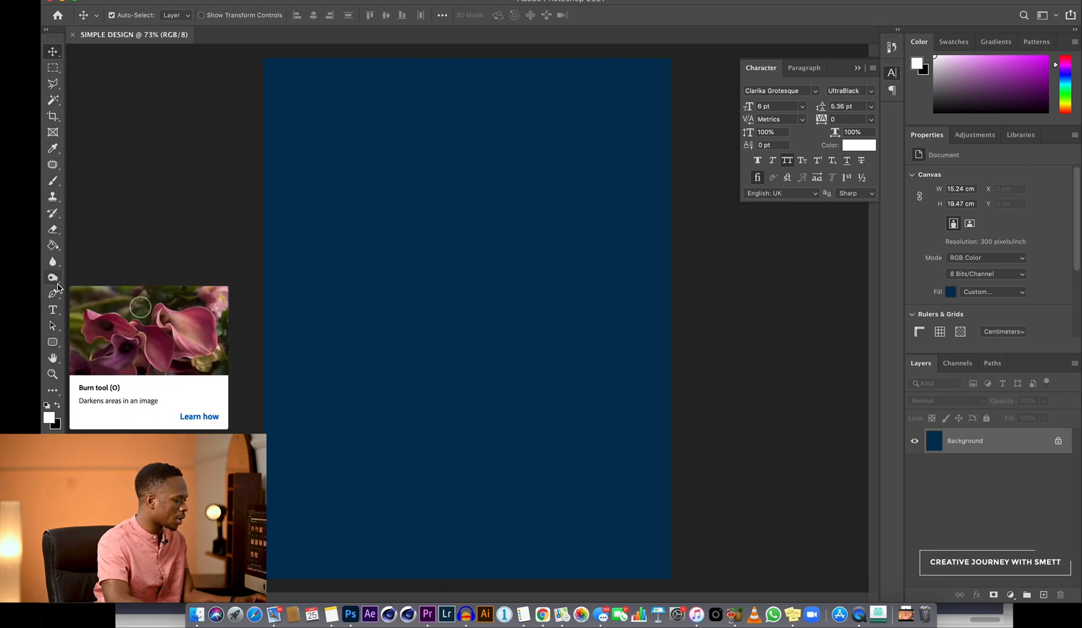
click(53, 312)
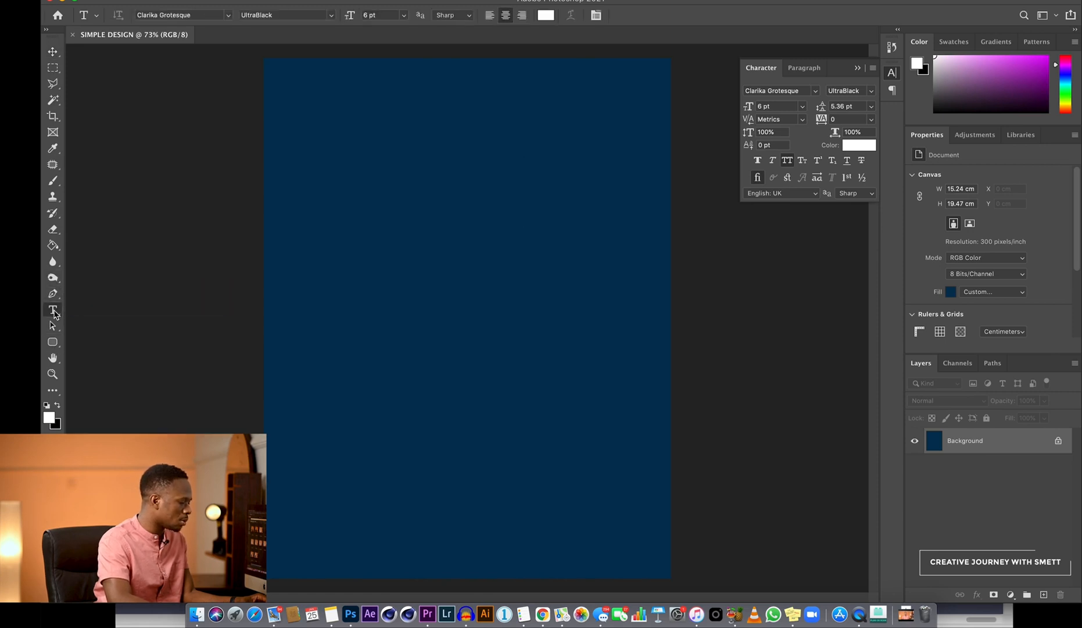
click(51, 50)
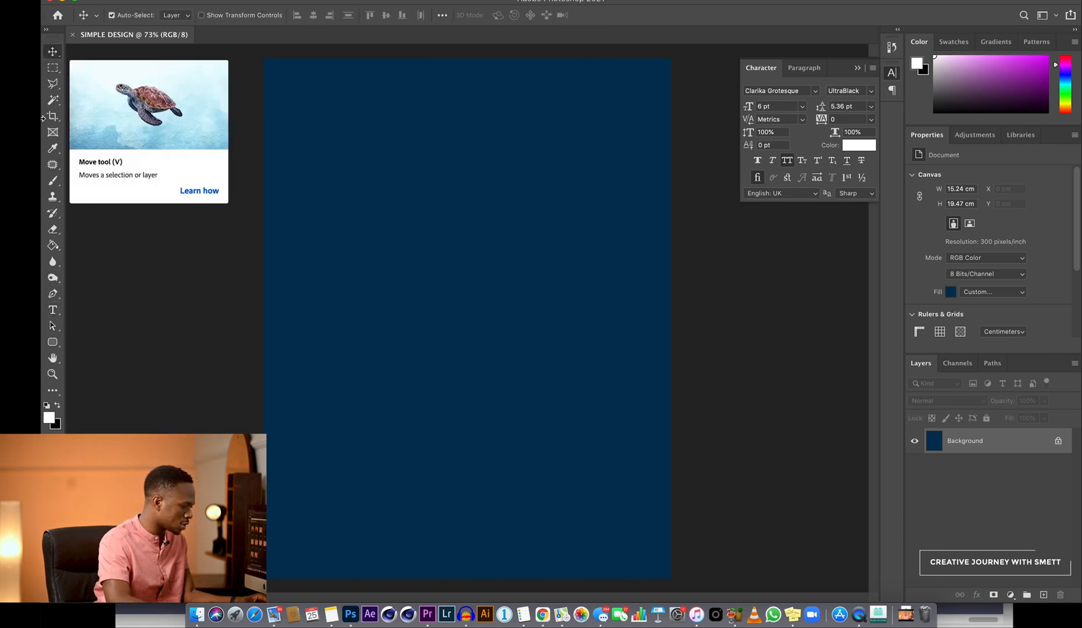
click(52, 347)
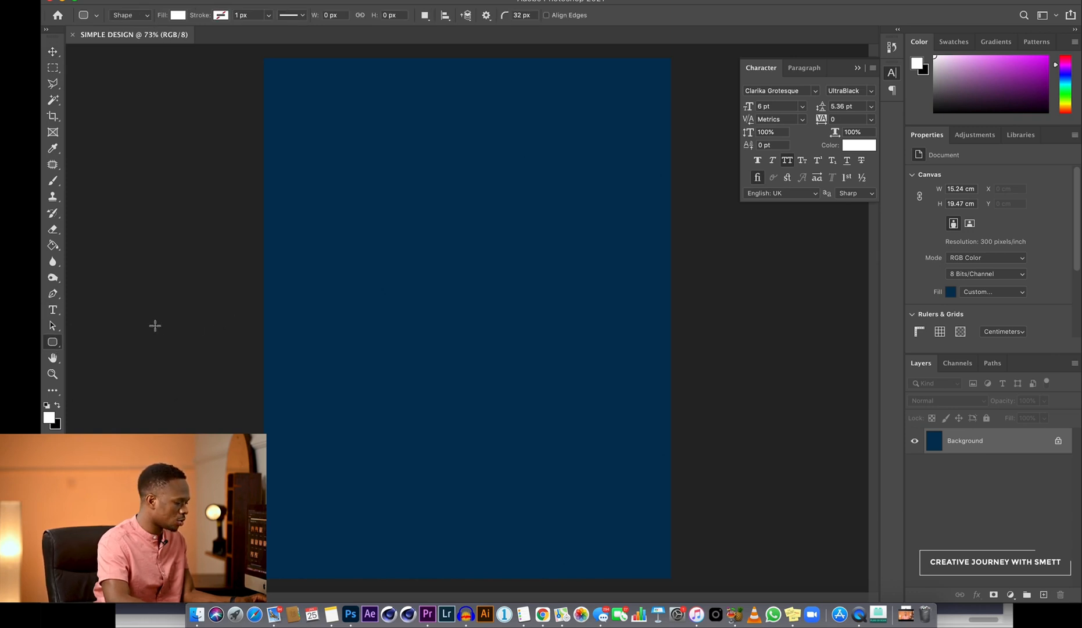
Add white text in the upper part of the canvas reading OUR and ROAD TRIP on two lines.
click(57, 312)
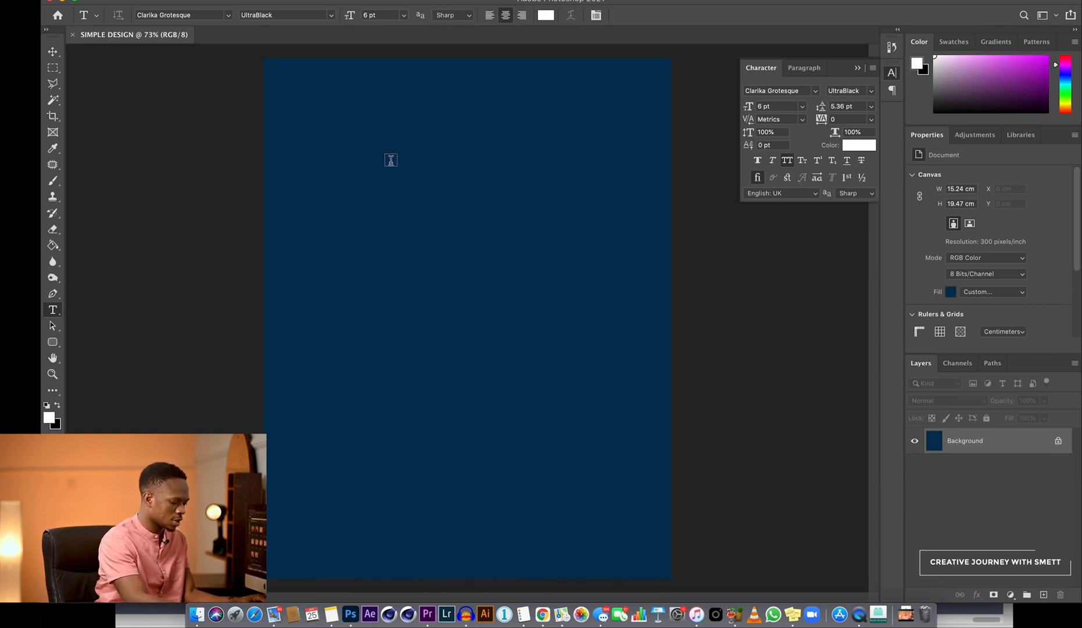
click(391, 159)
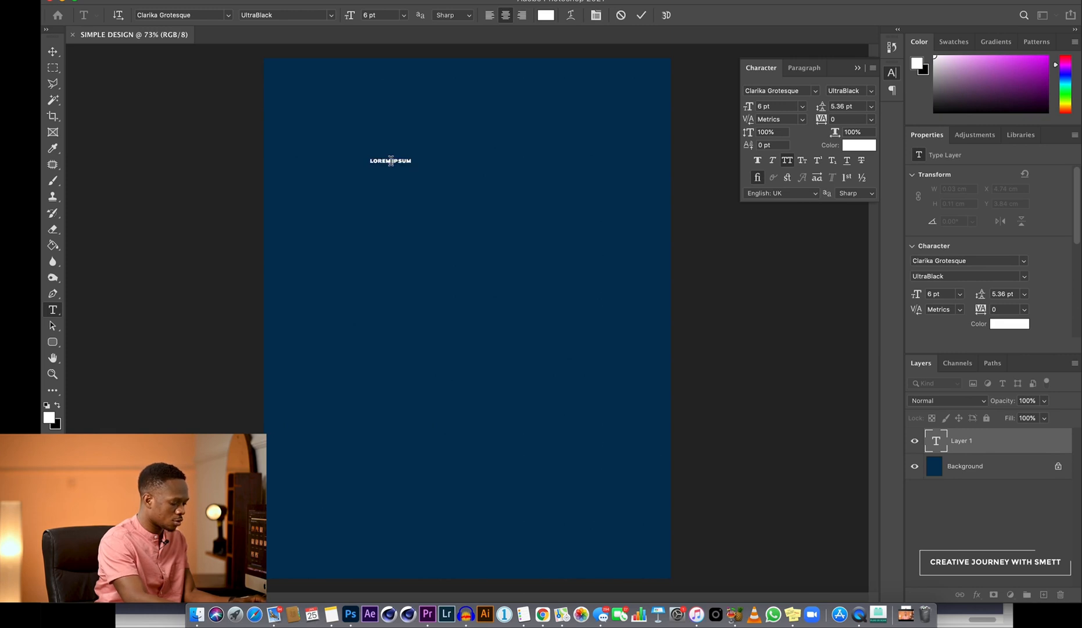
key(BackSpace)
text(OUR )
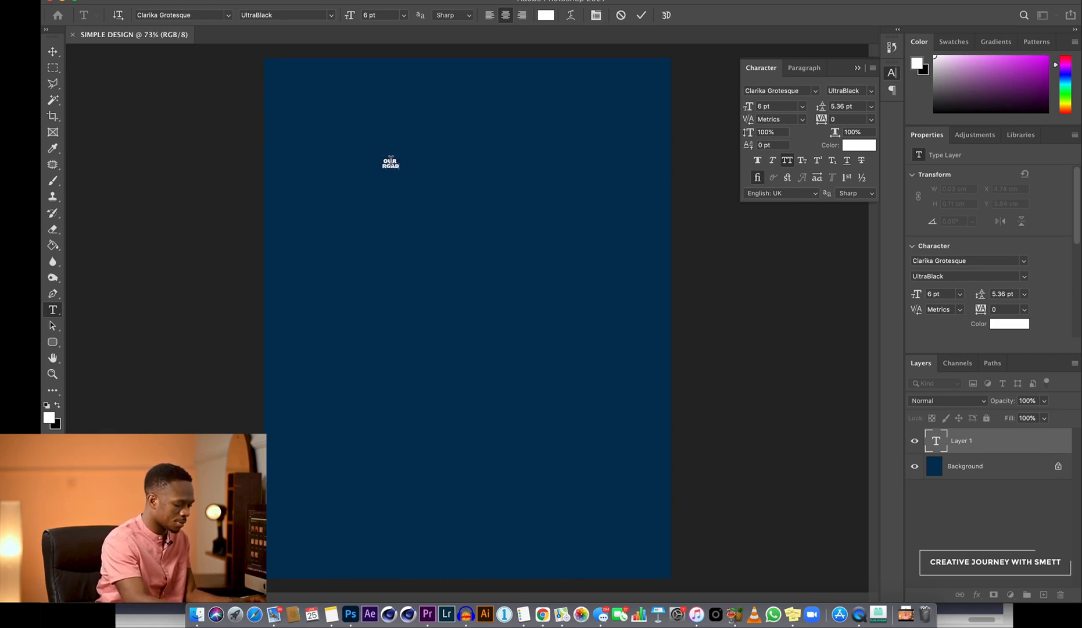
text(ROAD TR)
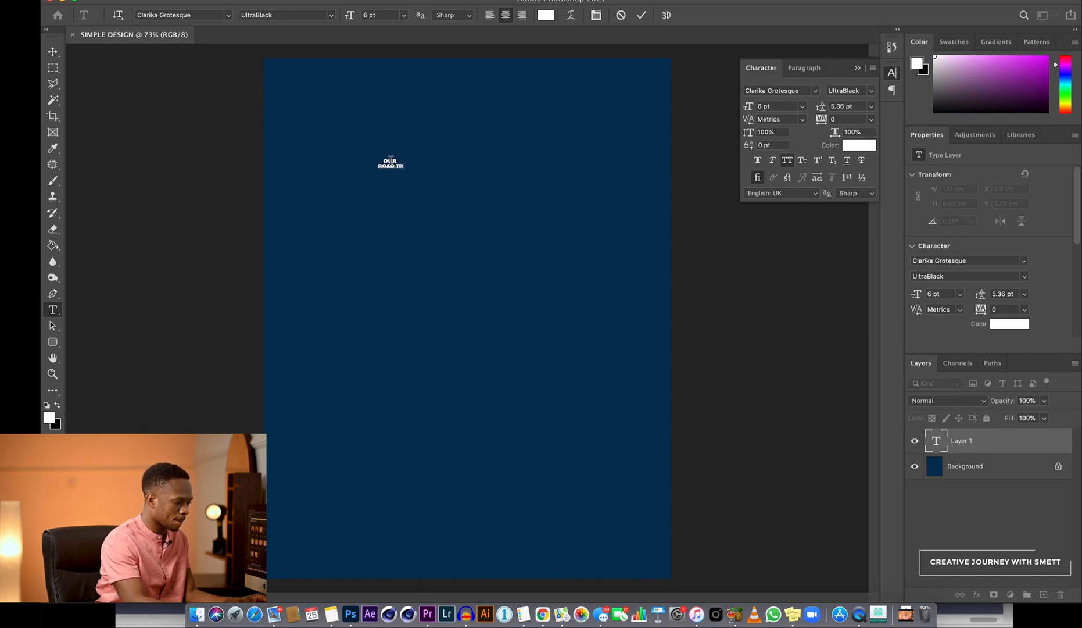
text(IP)
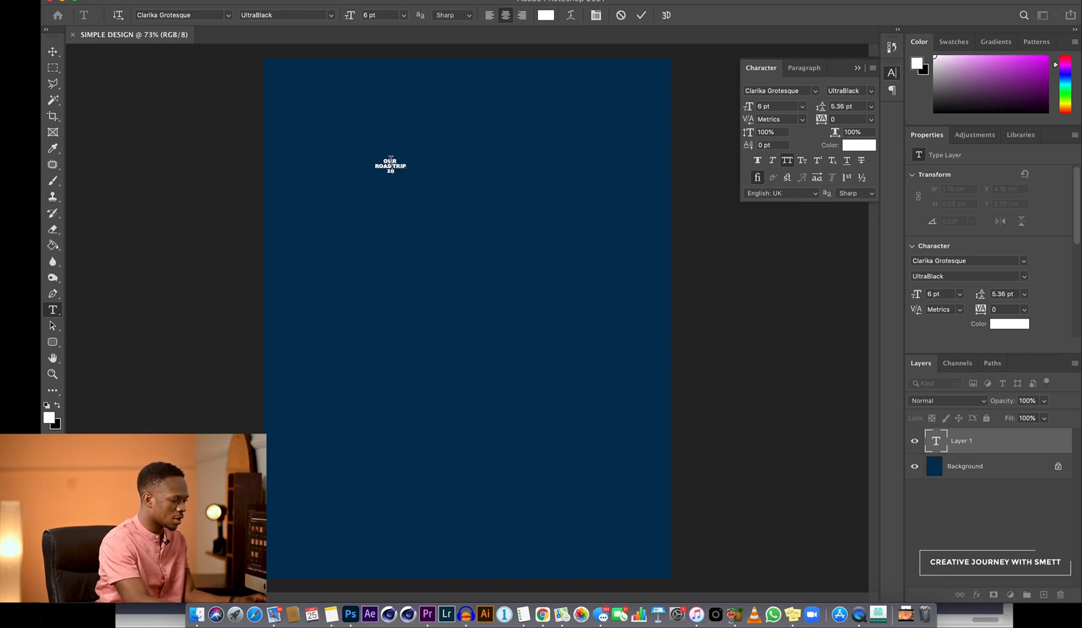
Rewrite the text below OUR as NEW YEAR and ROAD TRIP on separate lines and commit it.
key(BackSpace)
key(BackSpace)
key(BackSpace)
key(BackSpace)
key(BackSpace)
key(BackSpace)
key(BackSpace)
key(BackSpace)
key(BackSpace)
key(BackSpace)
key(BackSpace)
key(BackSpace)
key(BackSpace)
key(BackSpace)
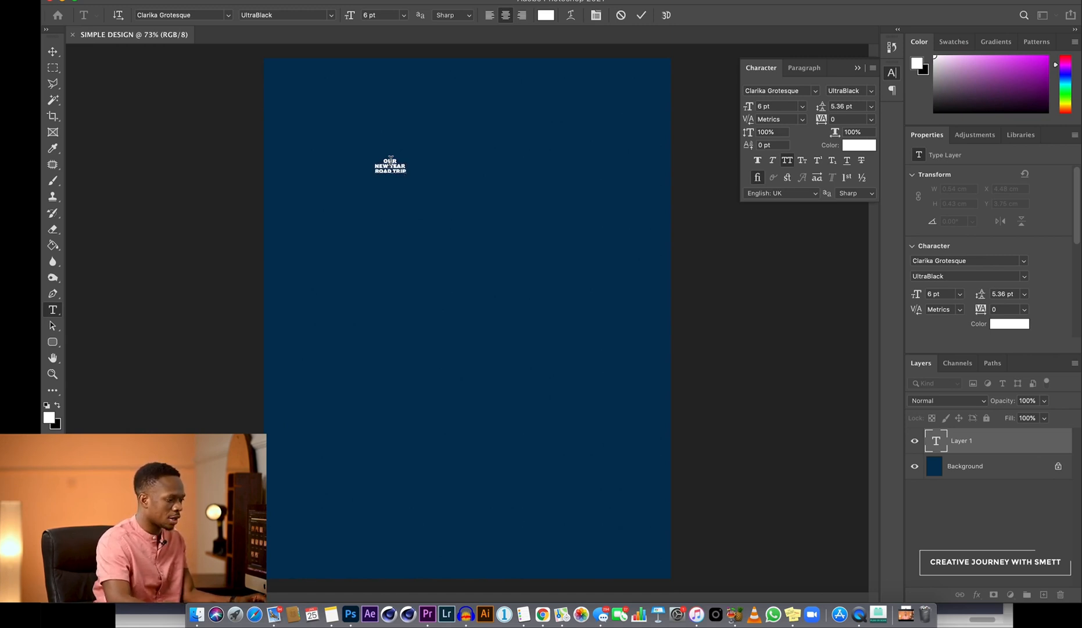
click(642, 15)
Scale the headline up to about 6.6 cm wide and position it in the canvas's upper middle.
click(53, 51)
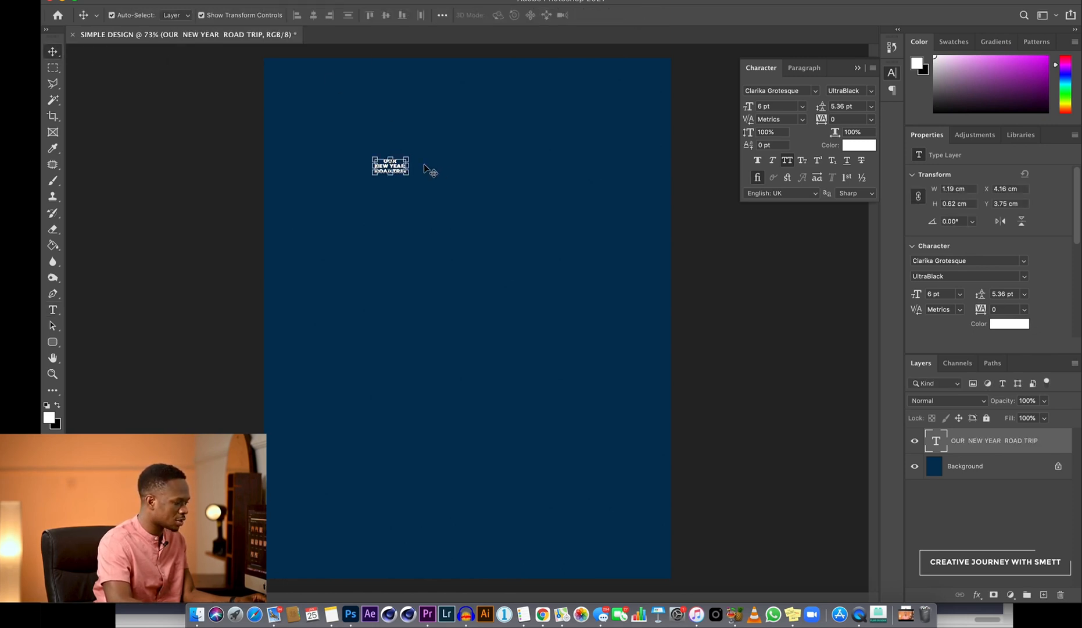
key(ctrl+t)
key(Return)
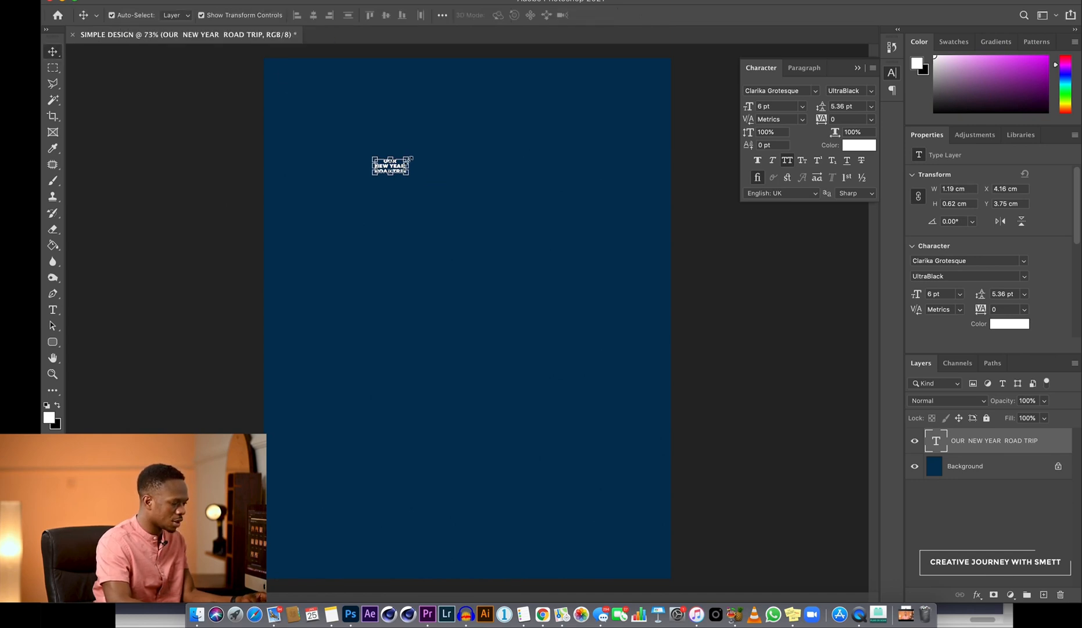
drag(409, 157, 575, 122)
key(Return)
drag(513, 136, 481, 150)
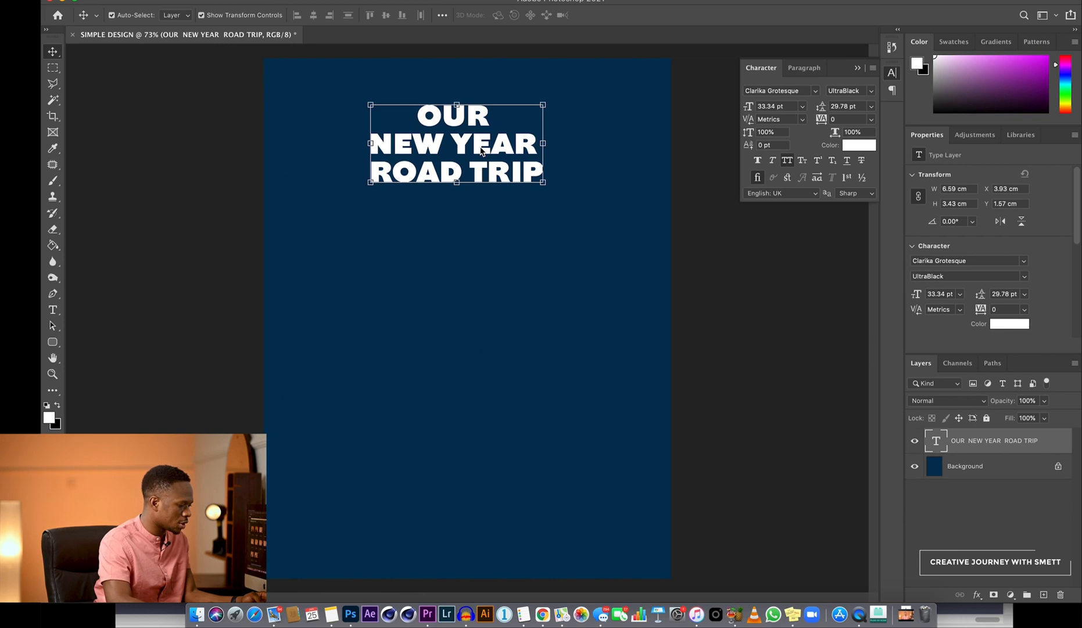
Choose the Rounded Rectangle tool from the group of shape tools.
click(52, 343)
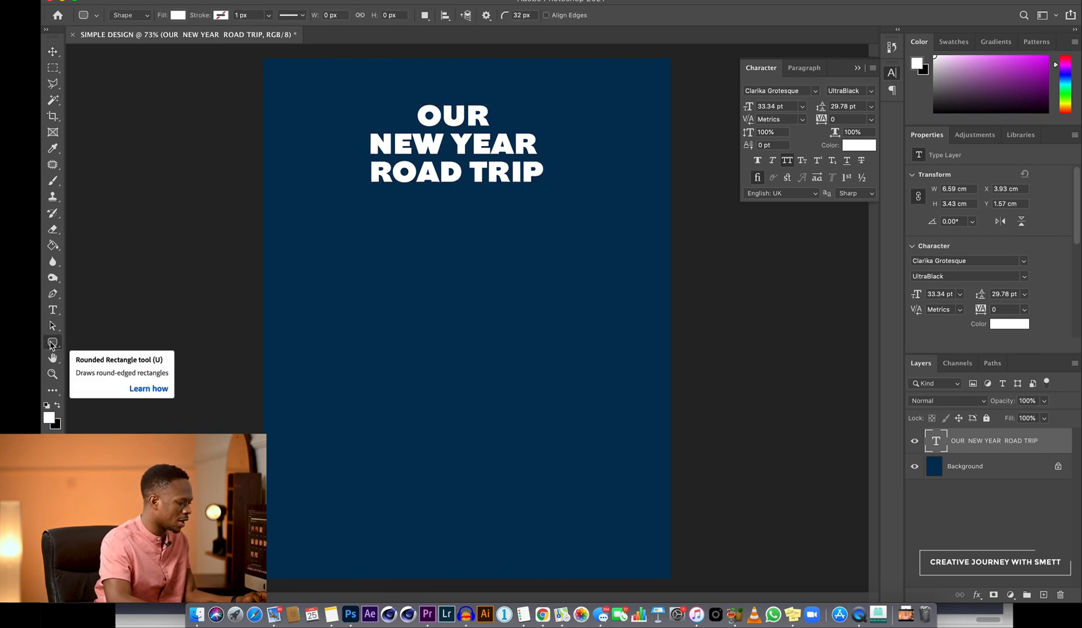
right_click(51, 345)
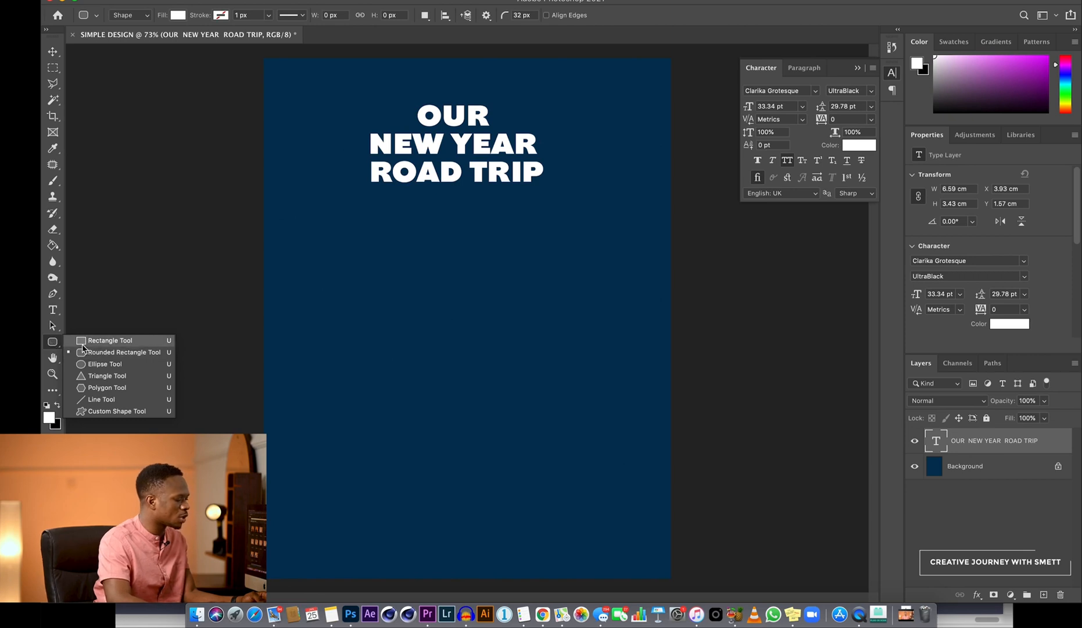
click(52, 348)
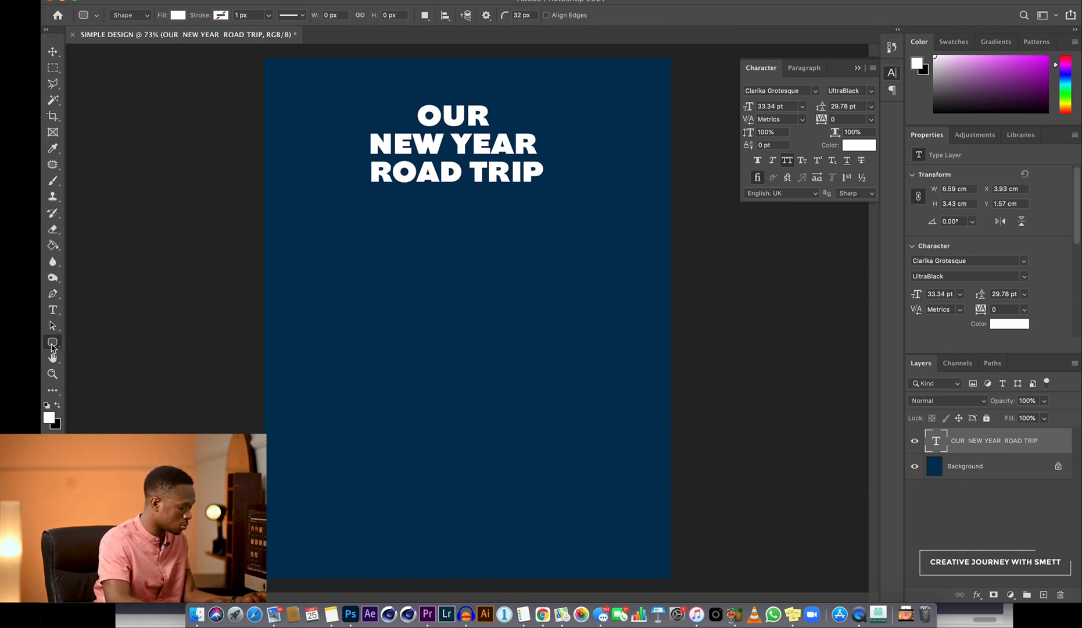
click(53, 344)
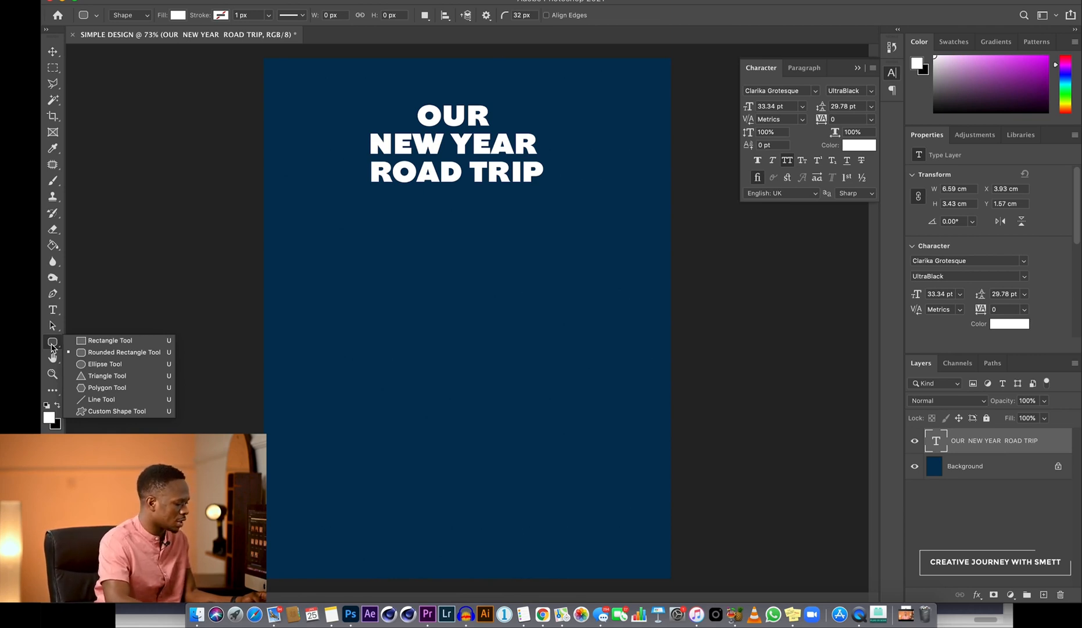
click(97, 355)
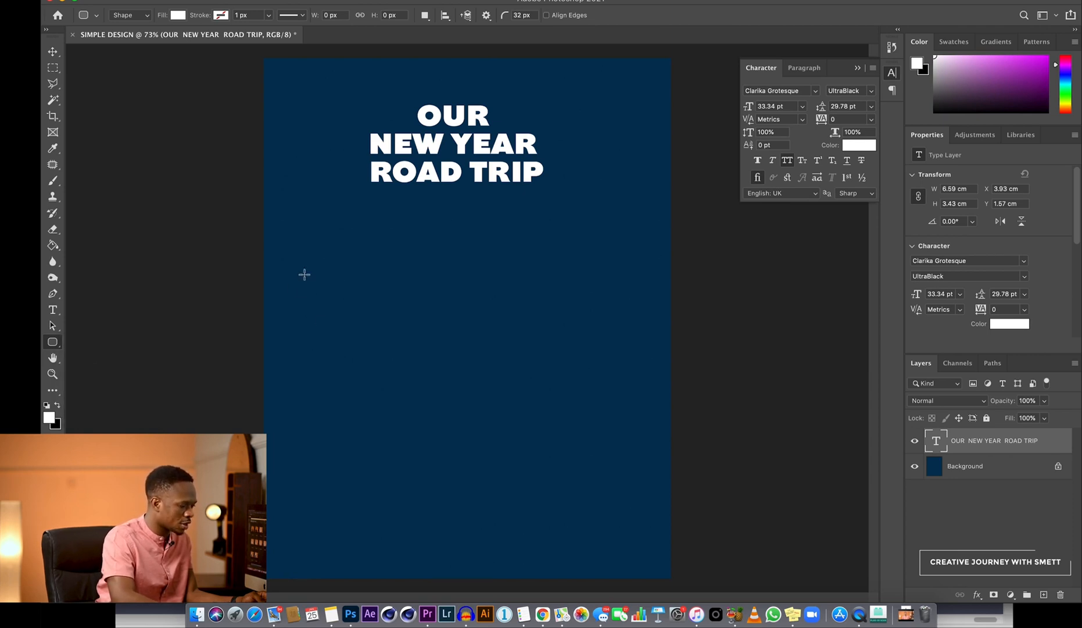
Draw a white rounded rectangle of about 1243 × 706 px below the headline and undo it.
drag(299, 259, 581, 418)
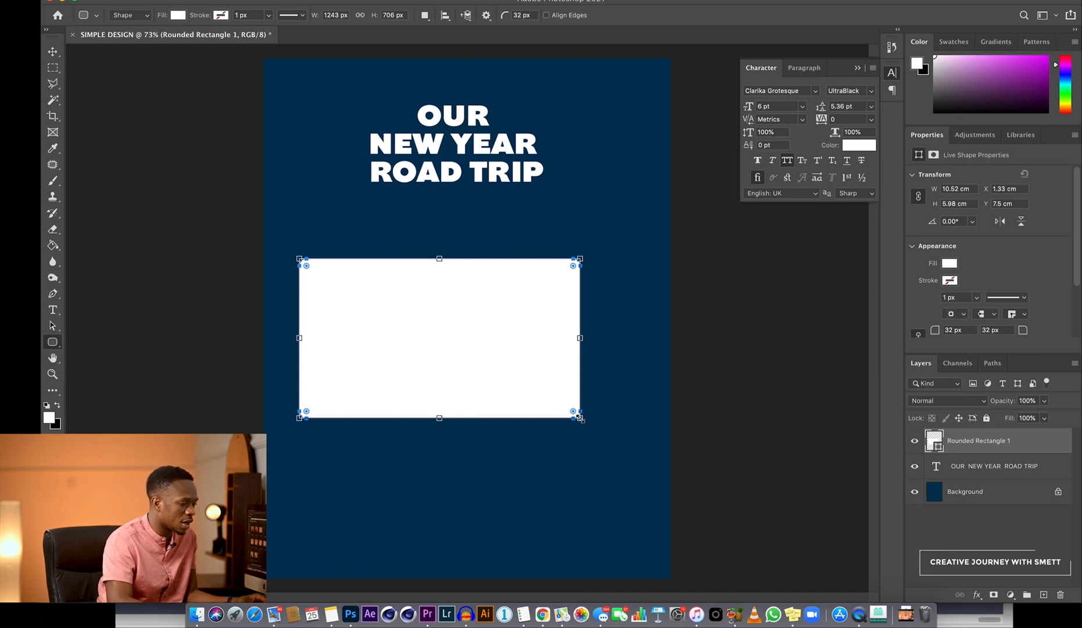
key(super+z)
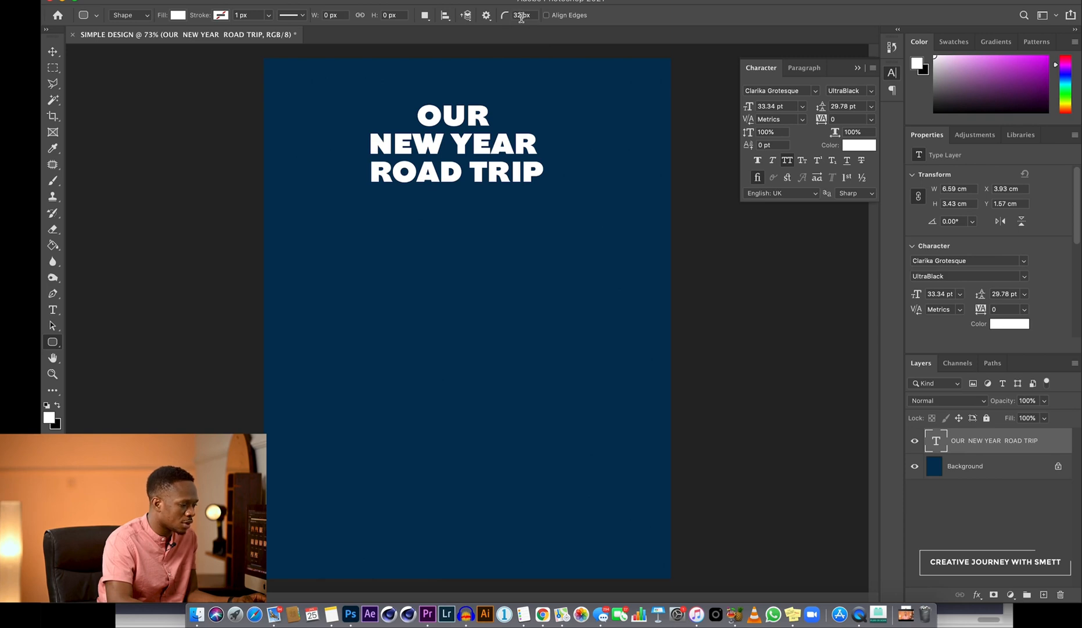
Set the corner radius to 79 px and draw a white rounded rectangle of about 1289 × 602 px below the headline.
drag(506, 18, 532, 14)
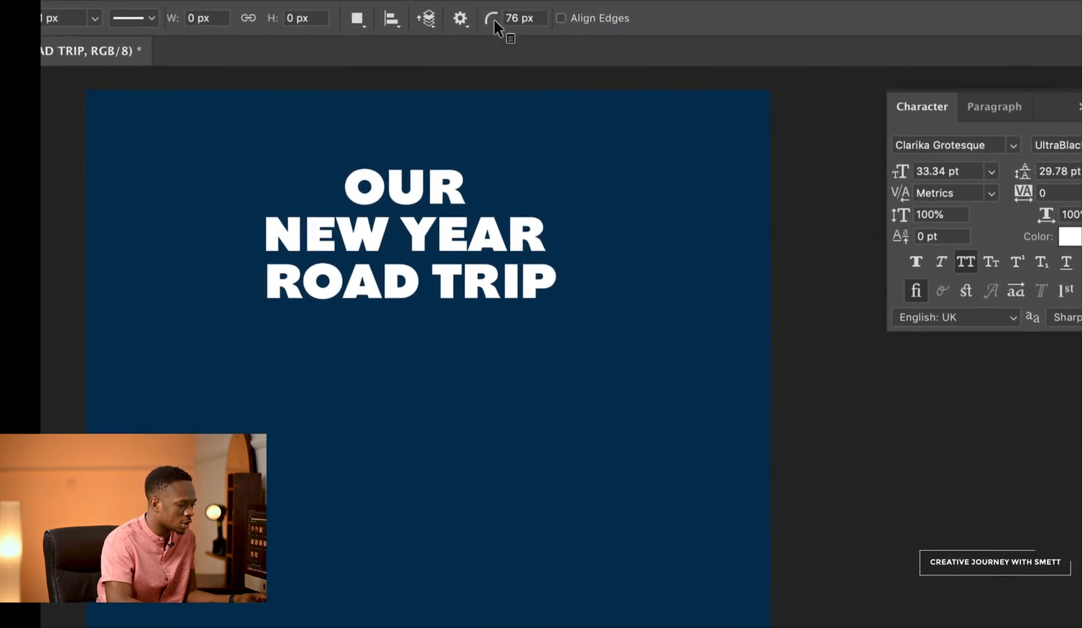
mouse_move(491, 20)
mouse_down()
mouse_move(517, 29)
mouse_move(498, 28)
mouse_up()
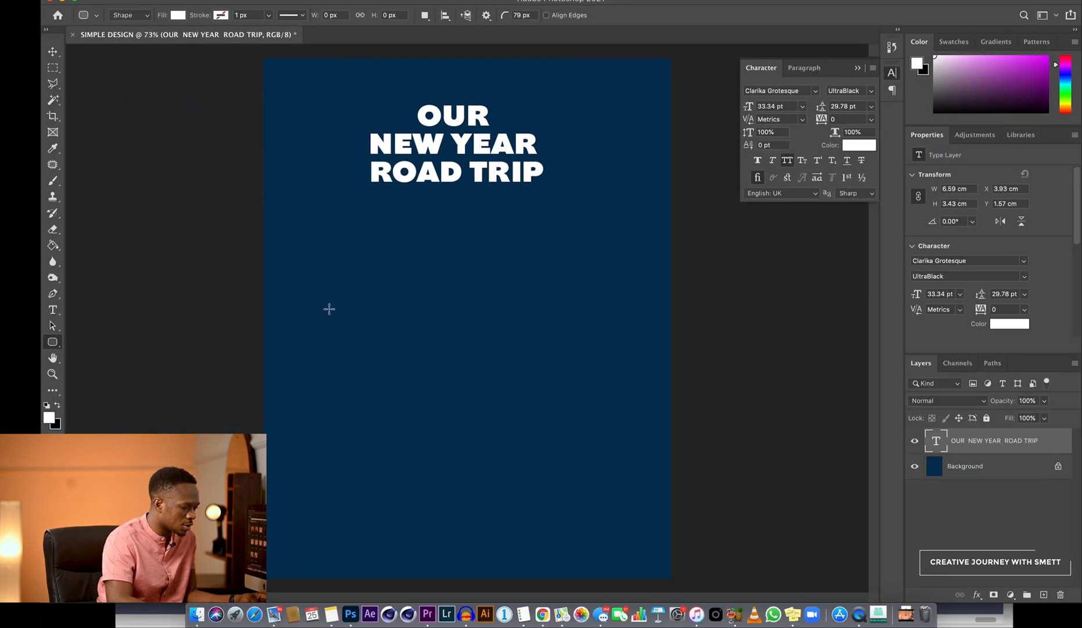
drag(324, 271, 615, 409)
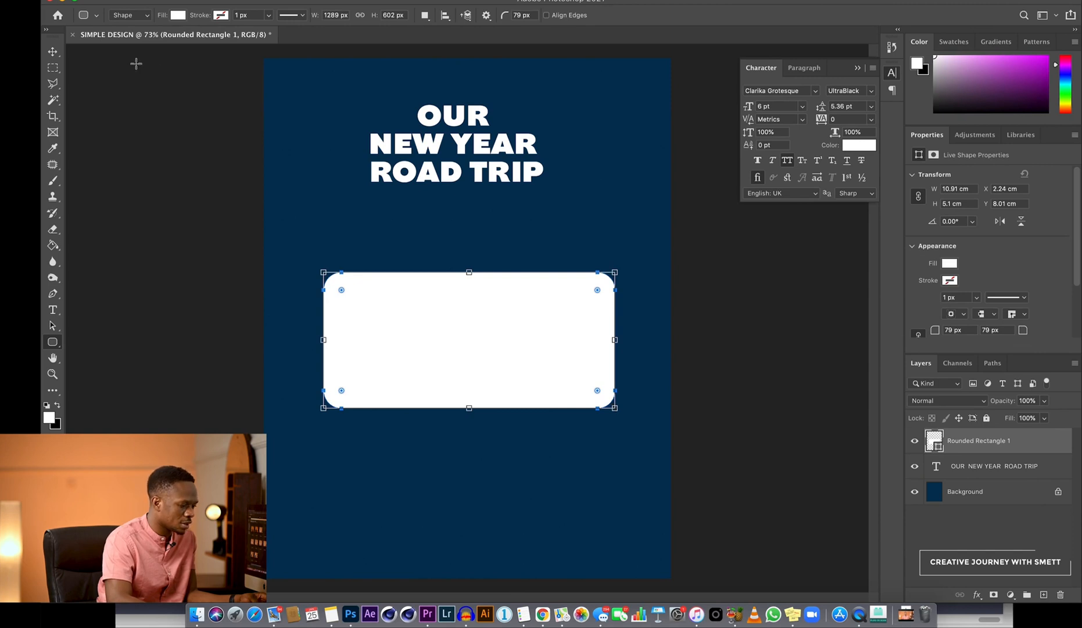
Move the rounded rectangle up and center it horizontally on the canvas, and shift the headline slightly down to center it above the rectangle.
click(53, 52)
drag(457, 343, 466, 313)
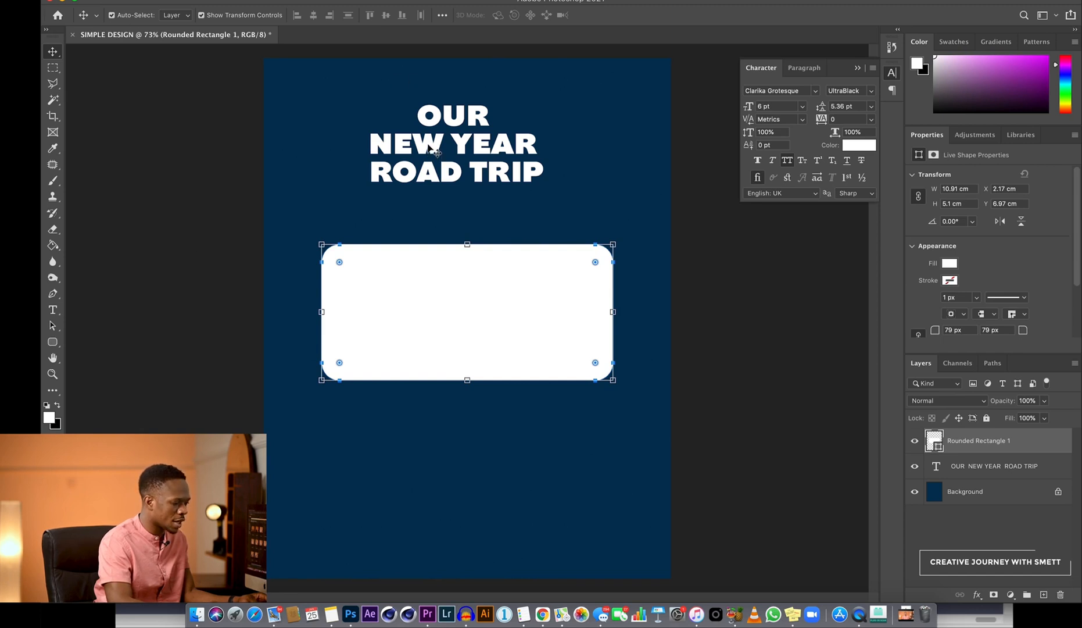
drag(433, 147, 443, 156)
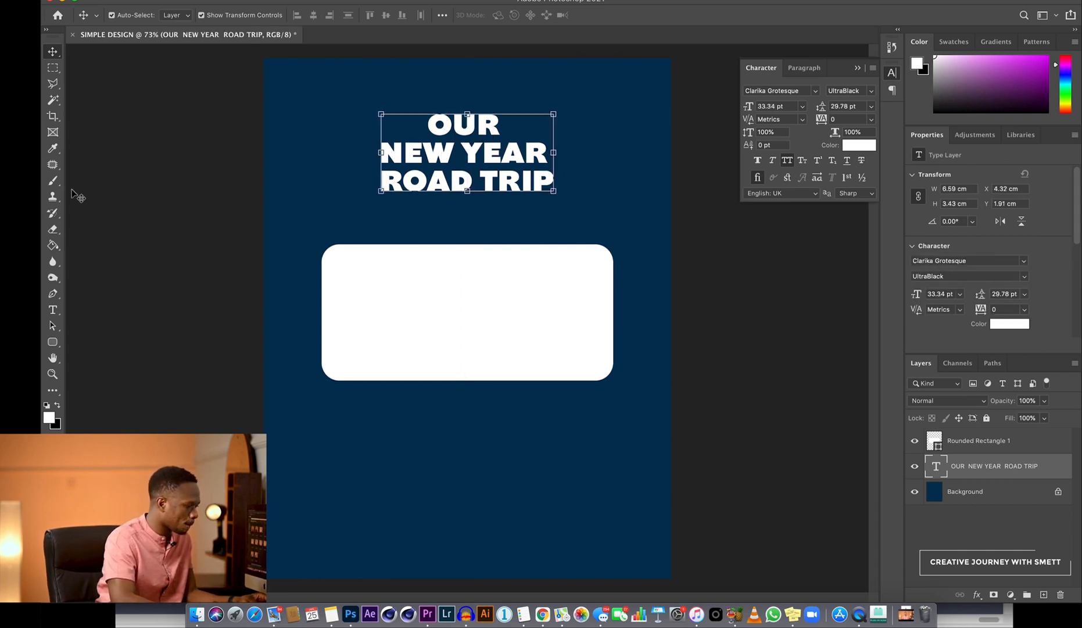
click(54, 69)
click(54, 69)
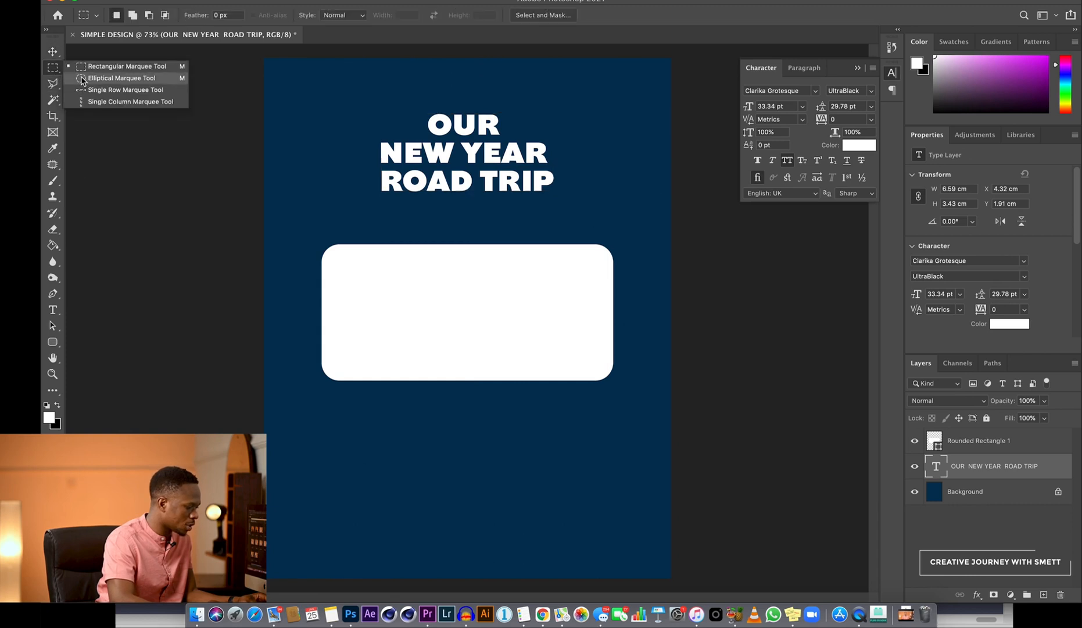
click(53, 342)
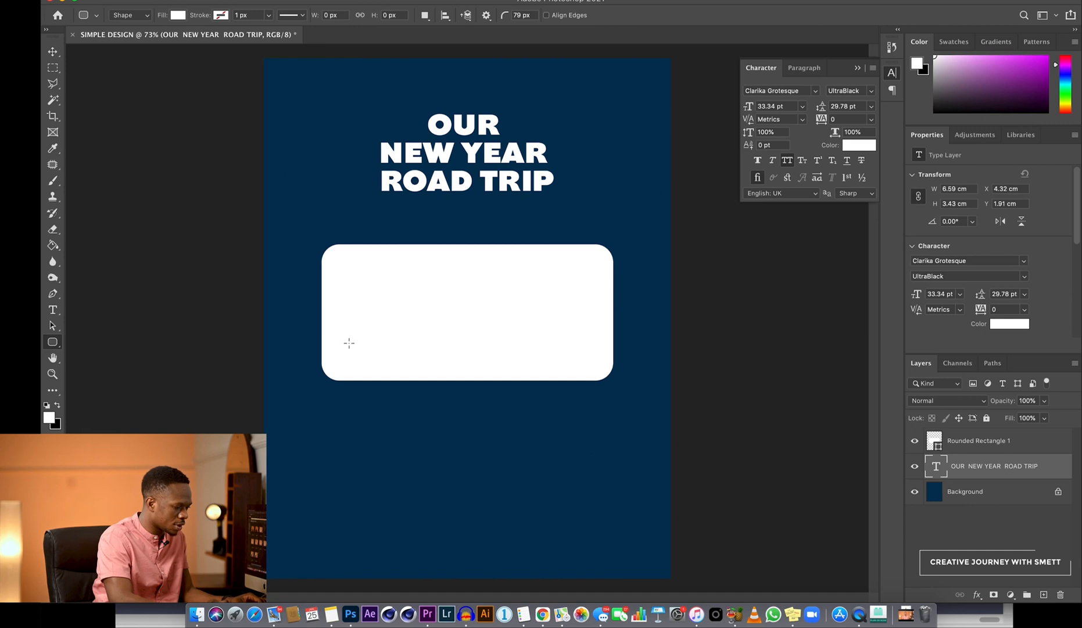
drag(348, 343, 460, 443)
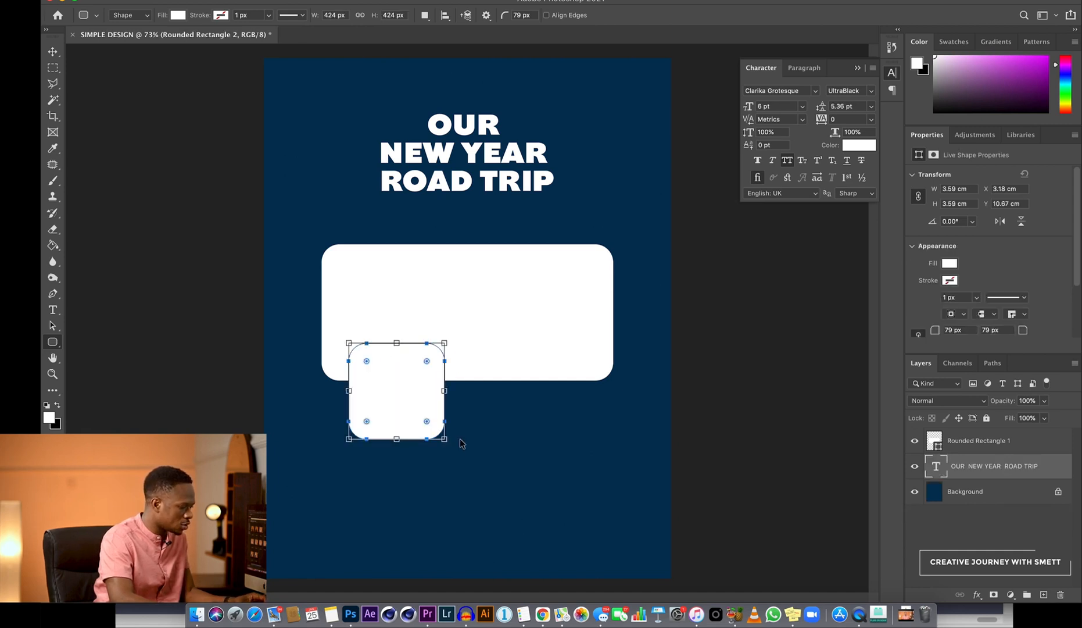
key(ctrl+z)
Switch to the Ellipse tool and select the rounded rectangle's layer.
click(52, 343)
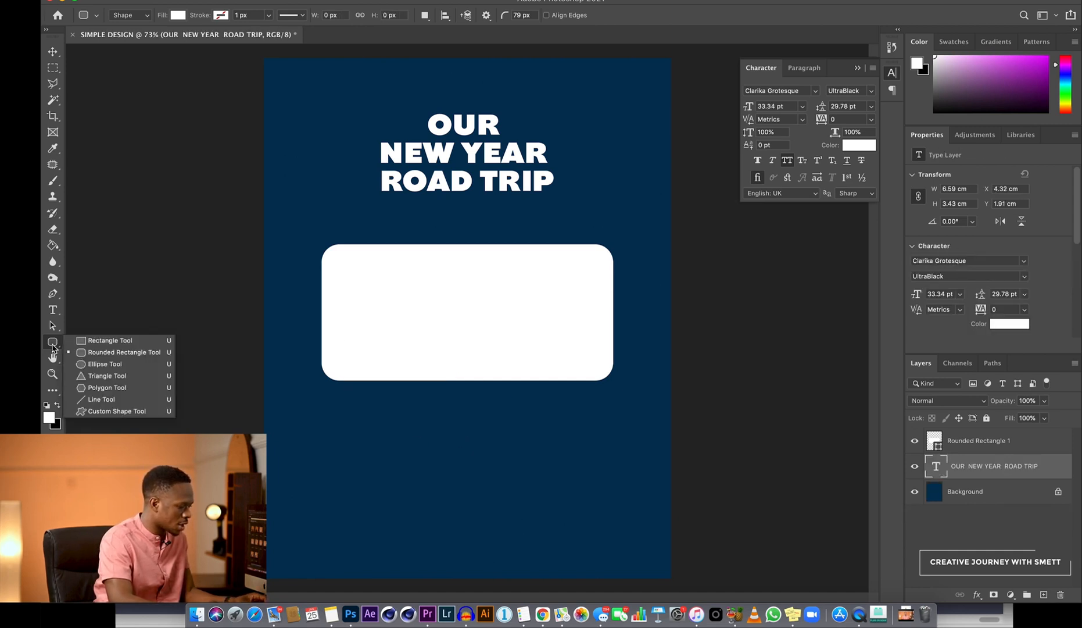
click(102, 366)
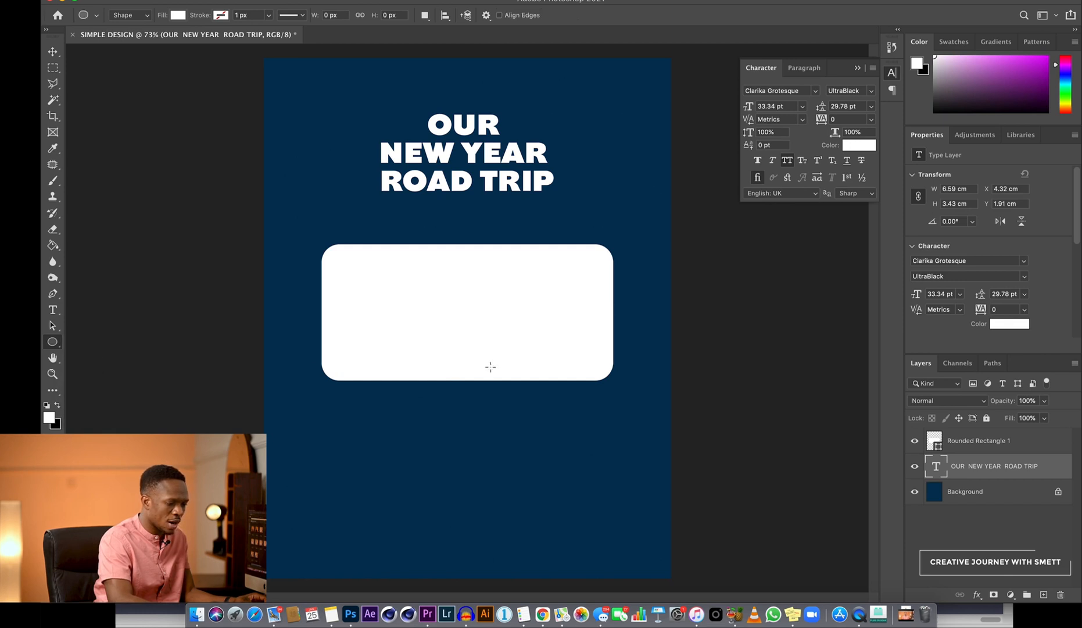
click(980, 448)
click(979, 480)
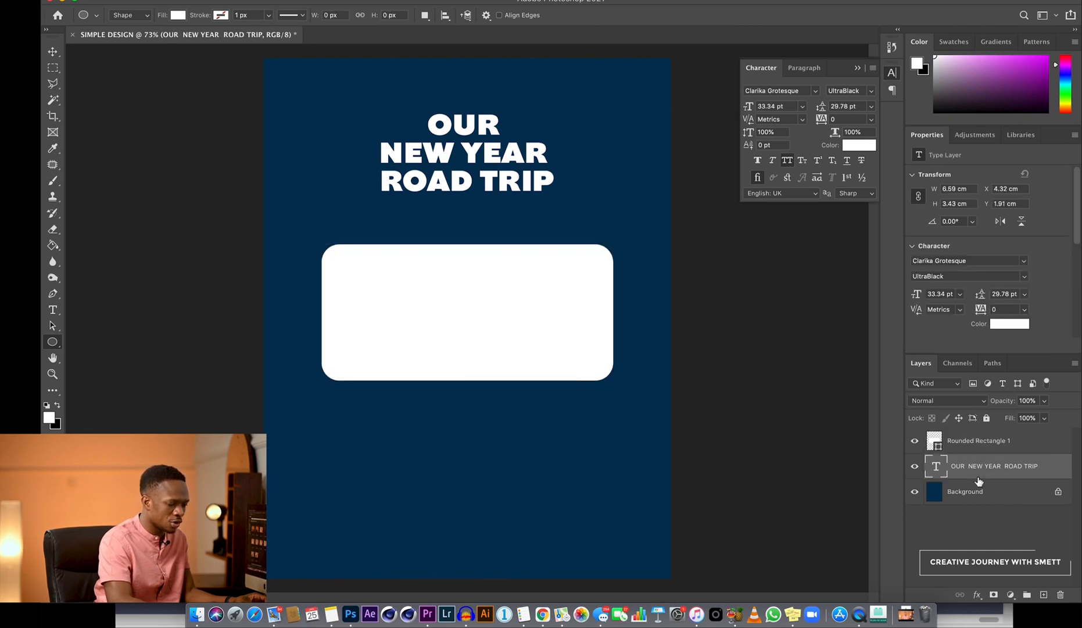
click(979, 494)
click(972, 476)
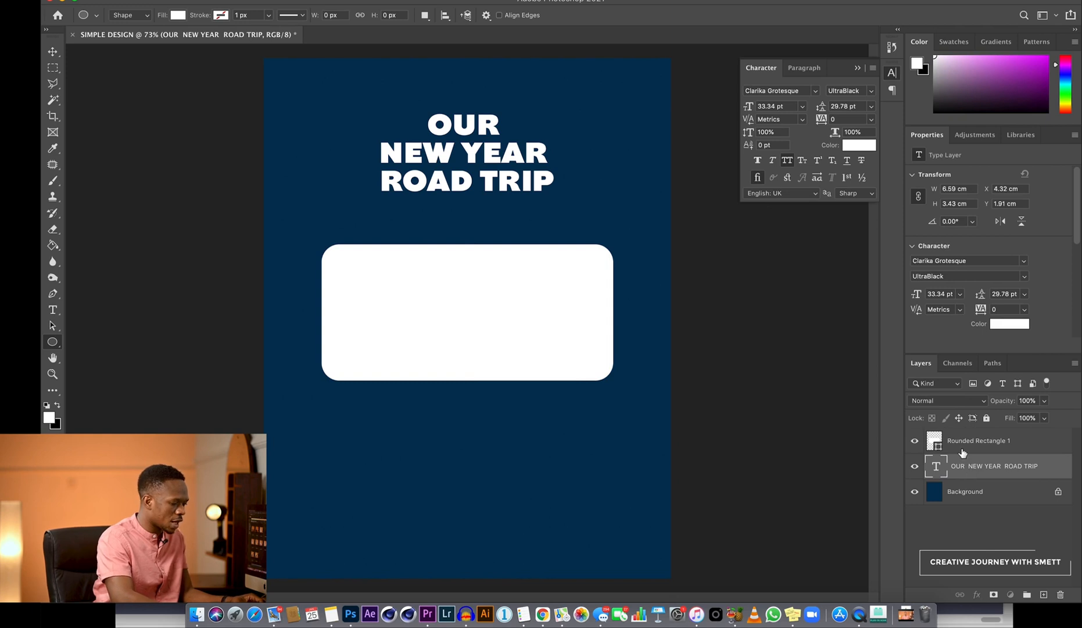
click(964, 453)
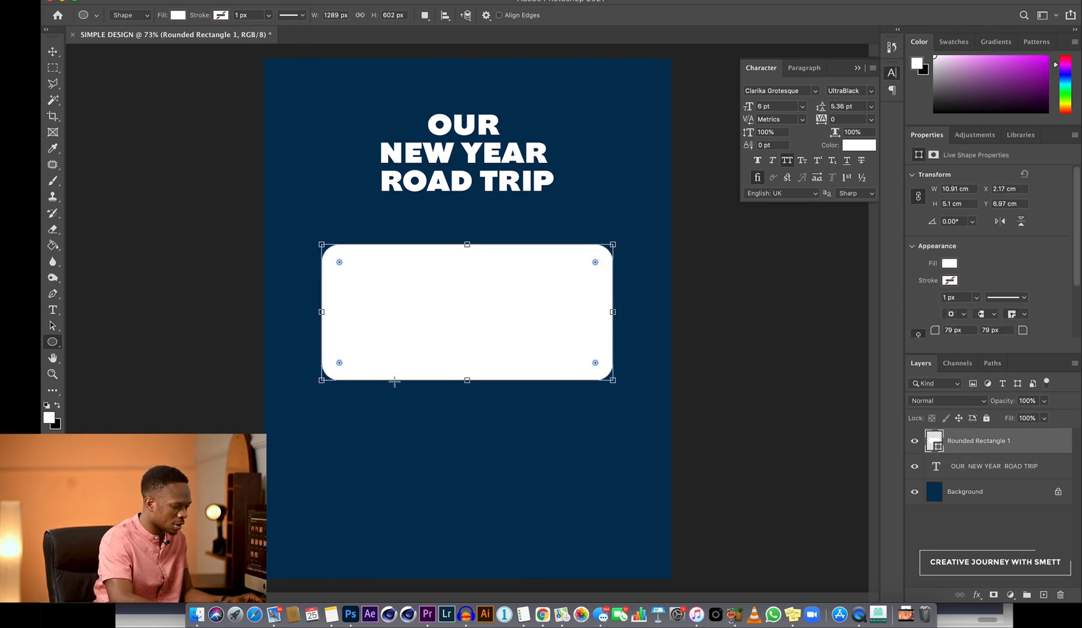
Draw a white circle of about 379 × 379 px over the rounded rectangle's lower edge, shift it slightly, and undo both changes.
drag(370, 355, 457, 443)
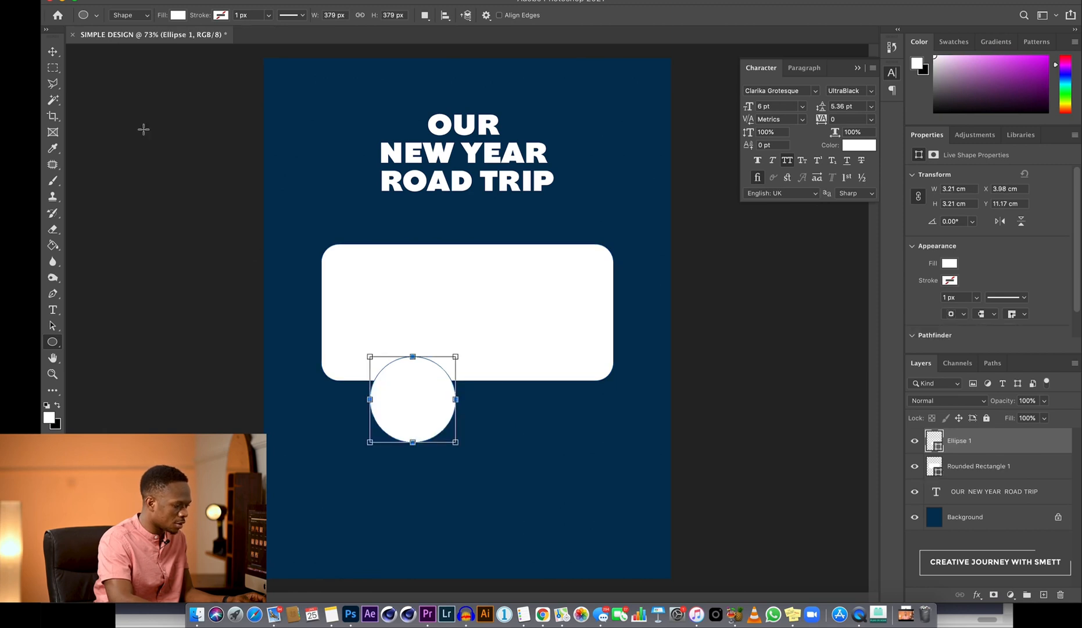
click(52, 51)
drag(430, 392, 426, 379)
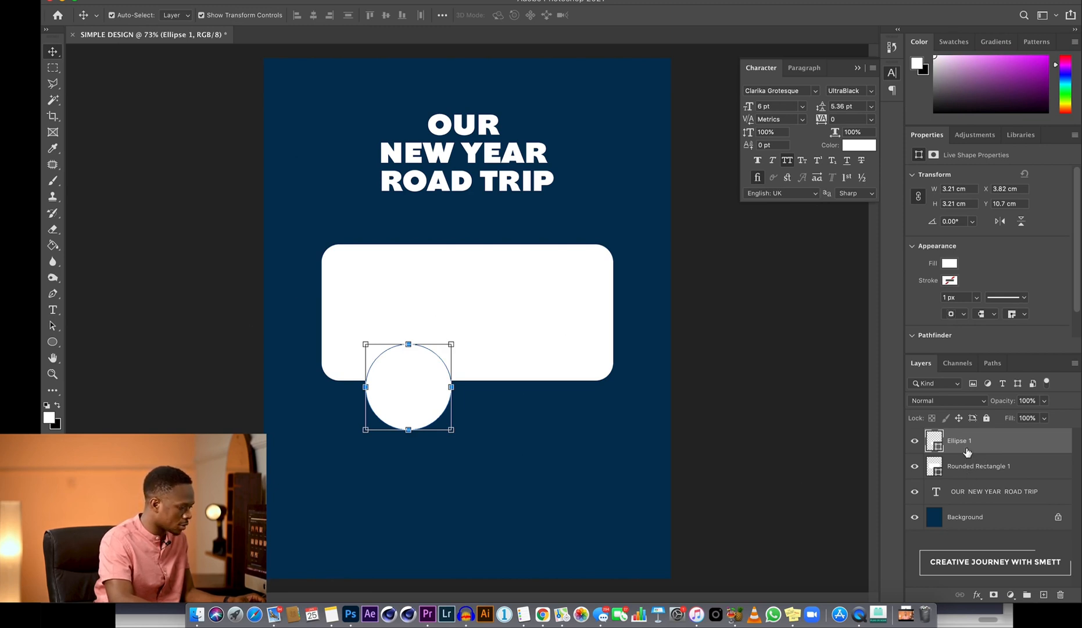
click(53, 342)
key(ctrl+z)
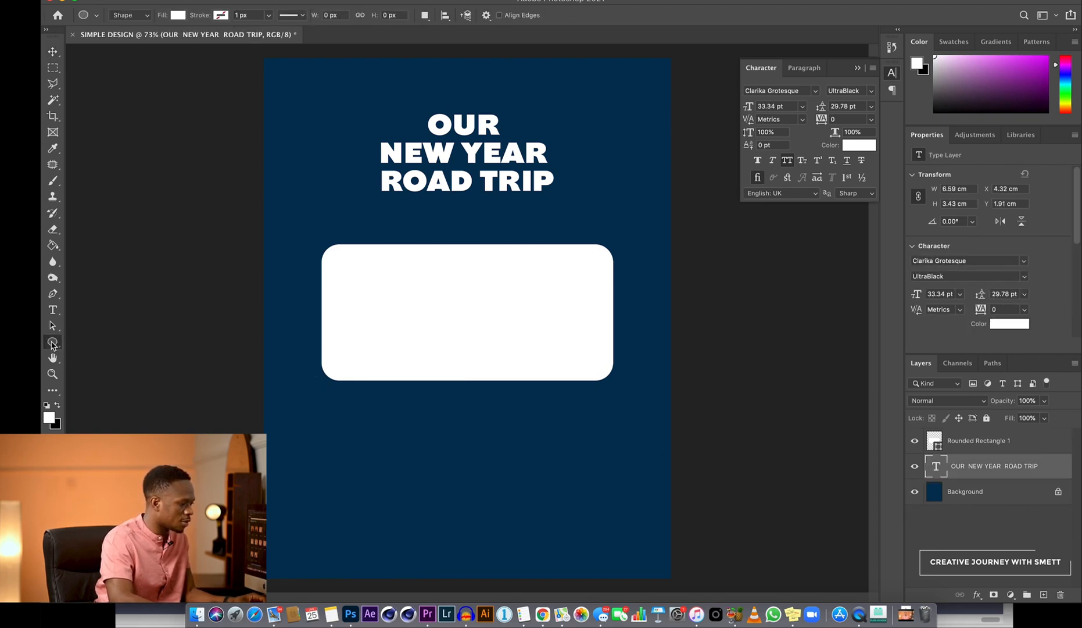
Draw a magenta circle of about 353 × 353 px over the rounded rectangle's lower edge and bring it in front of the rectangle.
click(178, 15)
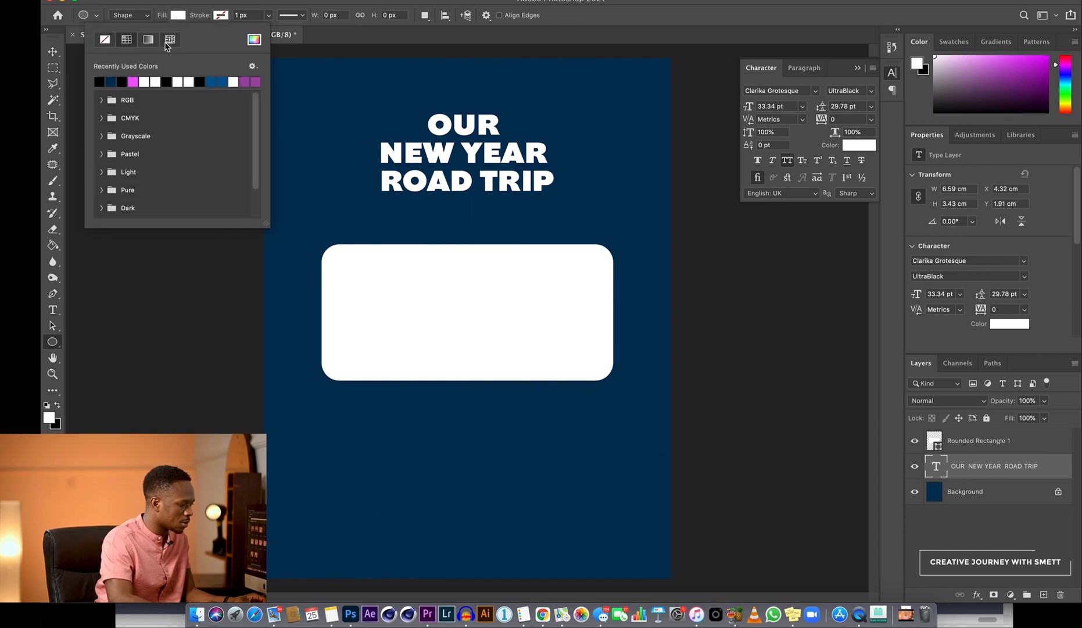
click(134, 82)
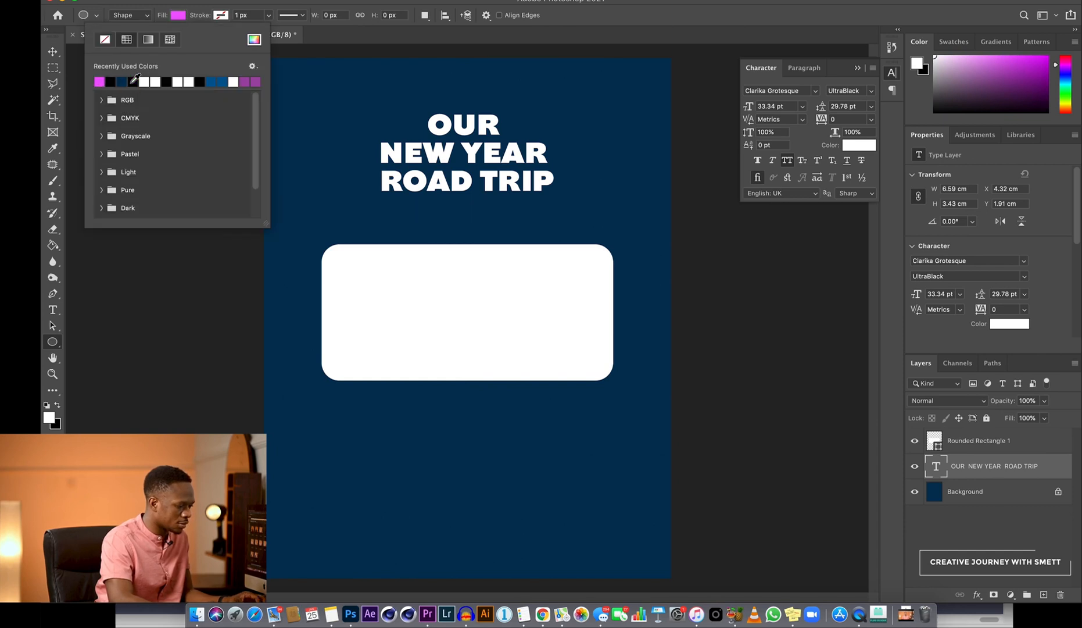
drag(370, 351, 466, 432)
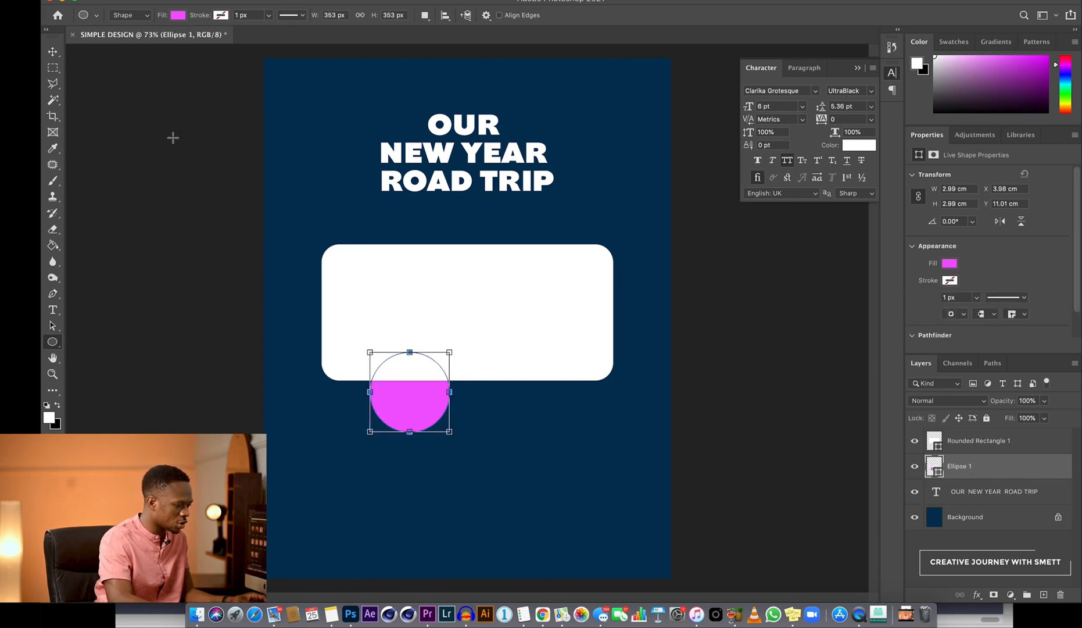
click(53, 52)
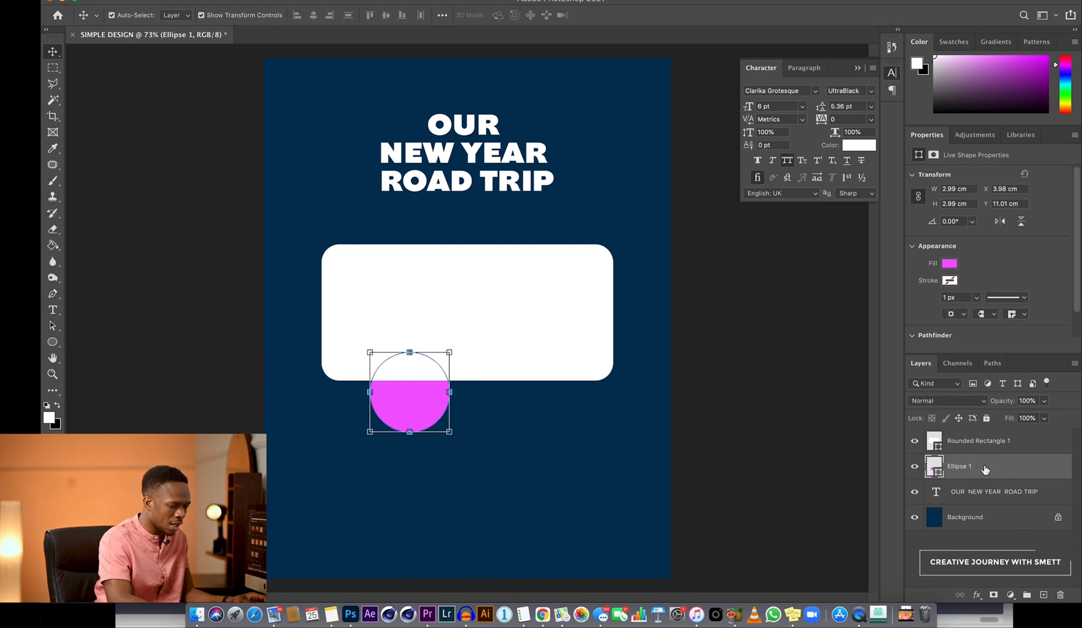
drag(985, 468, 983, 431)
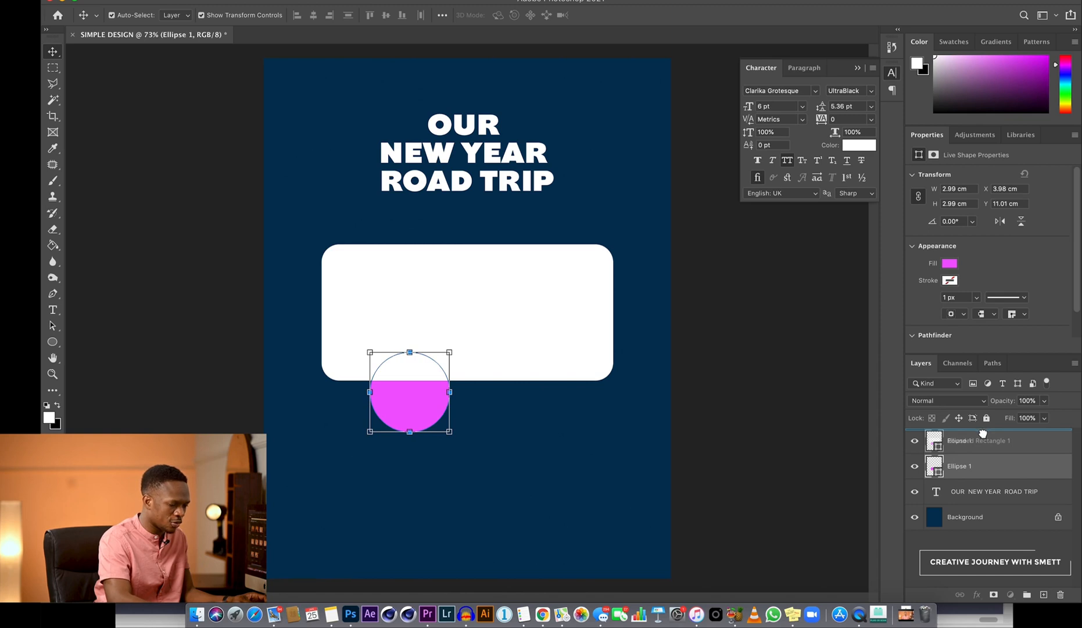
drag(982, 436, 982, 441)
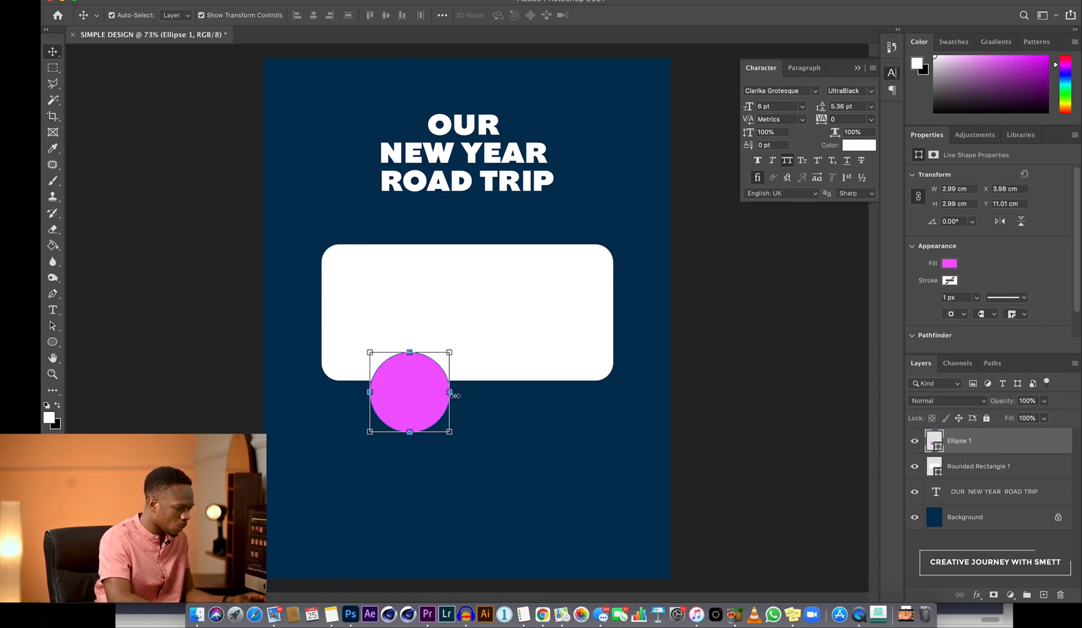
Move the magenta circle slightly up and left, and place a duplicate to its right at the same height.
drag(418, 392, 411, 373)
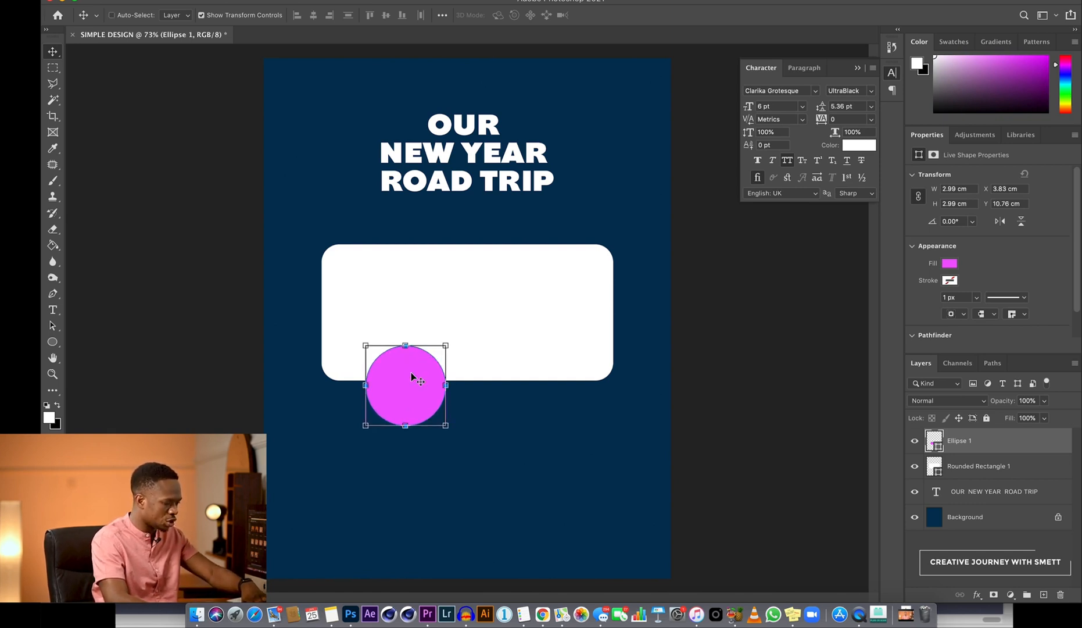
key(super+j)
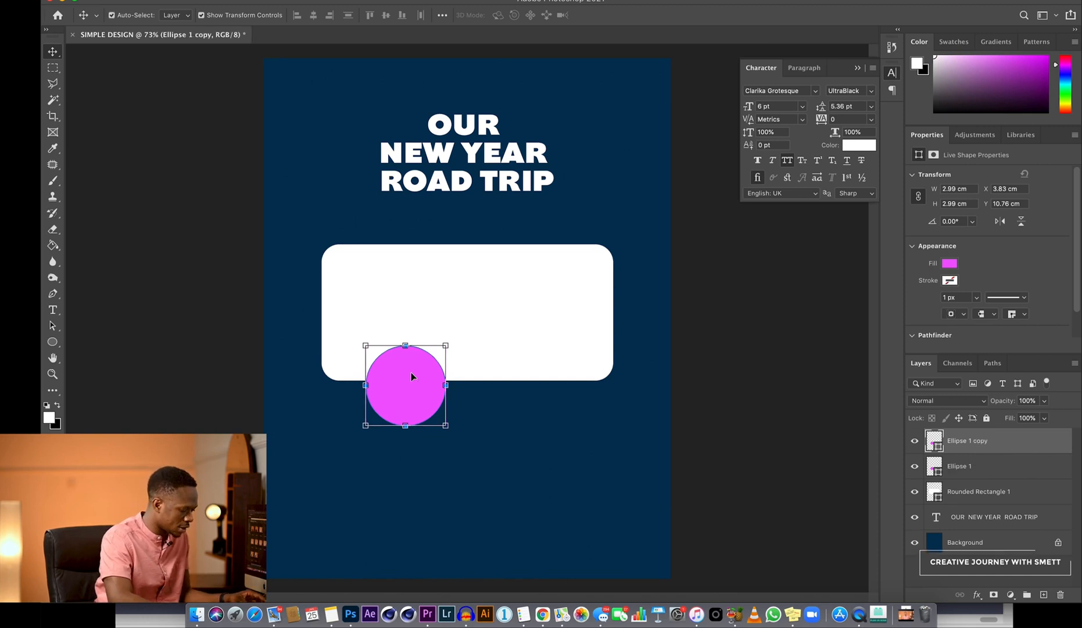
drag(412, 372, 534, 374)
Duplicate the left magenta circle and scale the lower of the two circles from its center to about 108%.
click(411, 392)
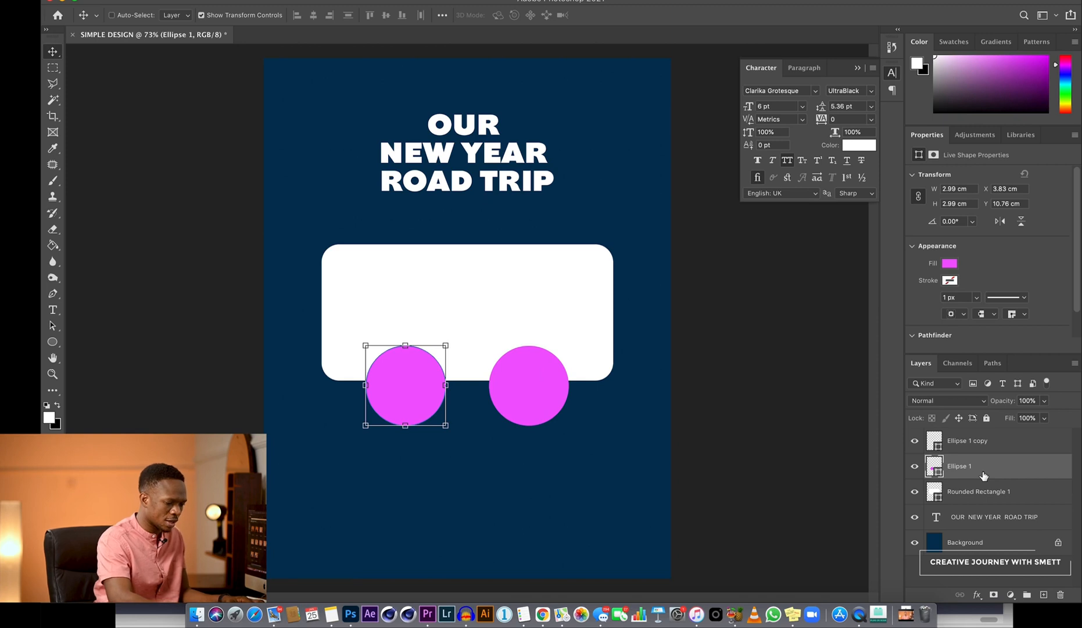
key(super+j)
click(981, 491)
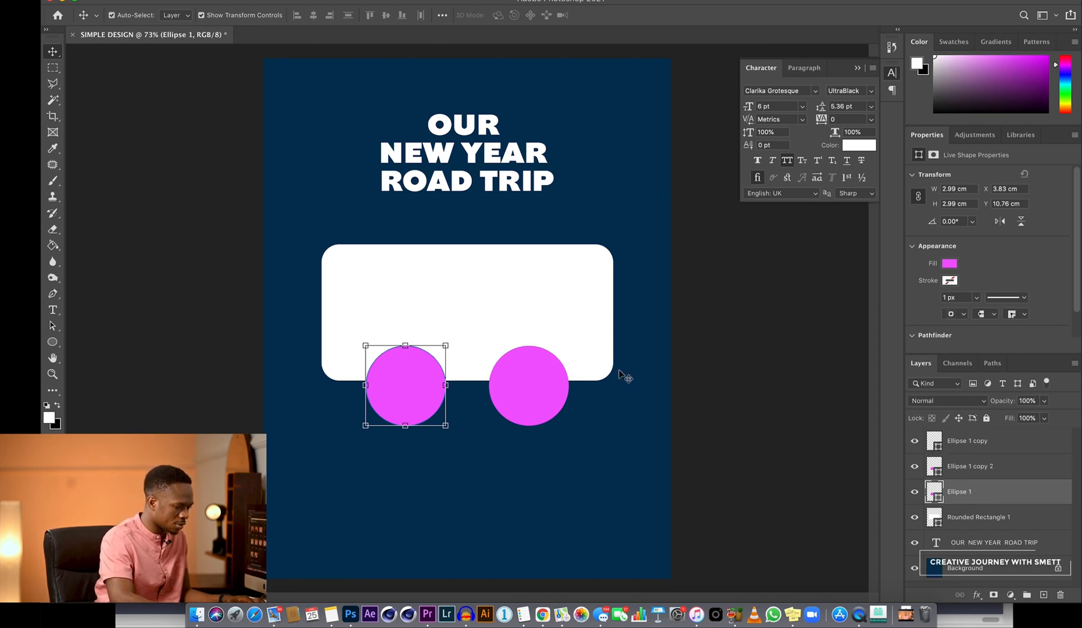
click(448, 344)
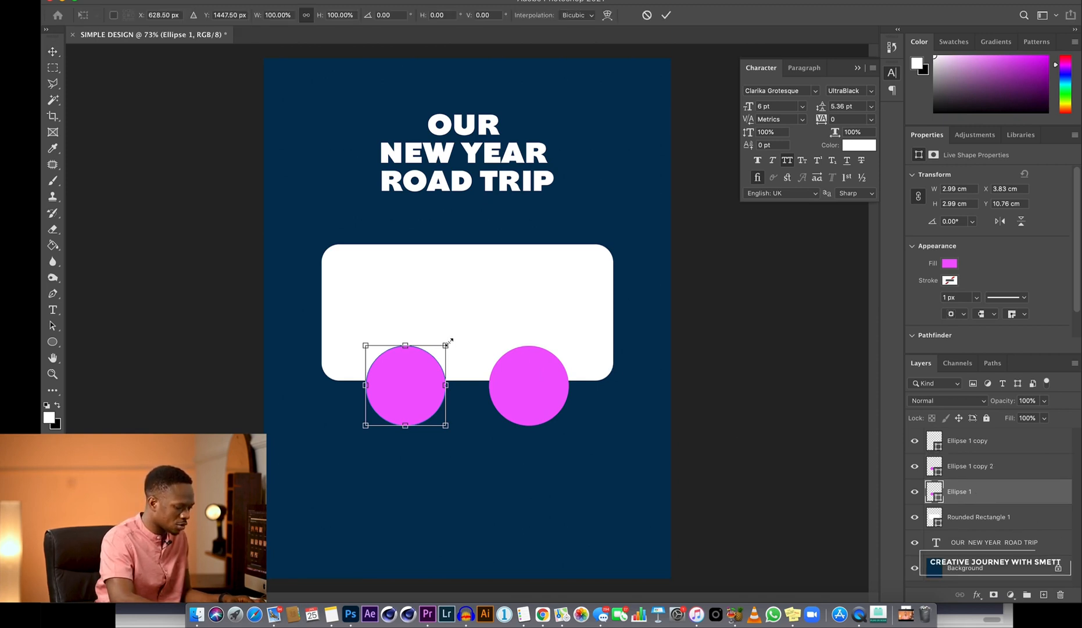
drag(450, 341, 453, 339)
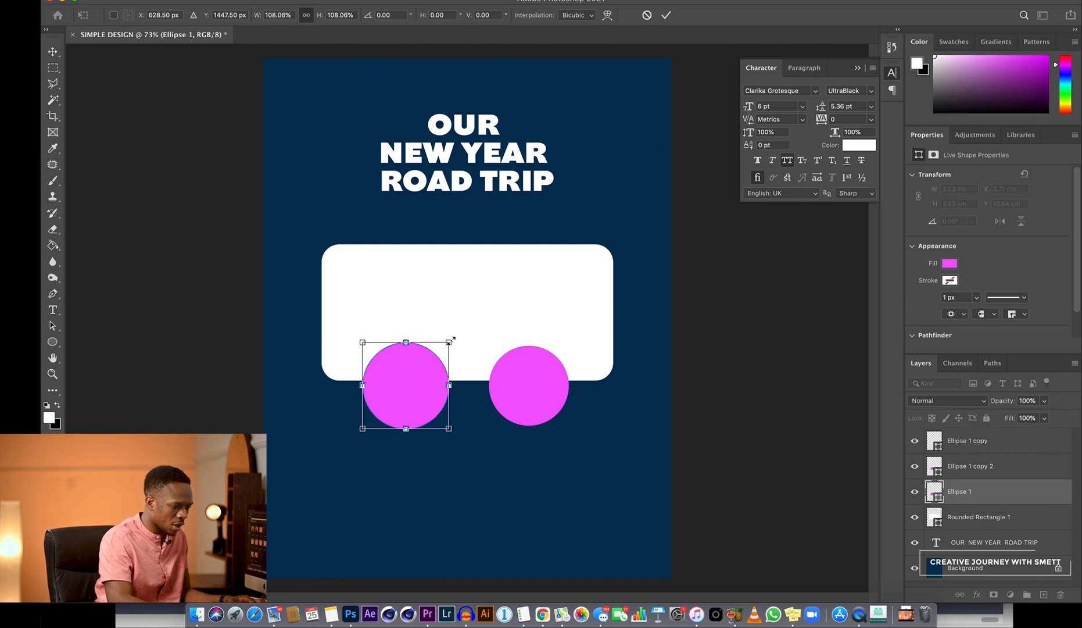
key(Return)
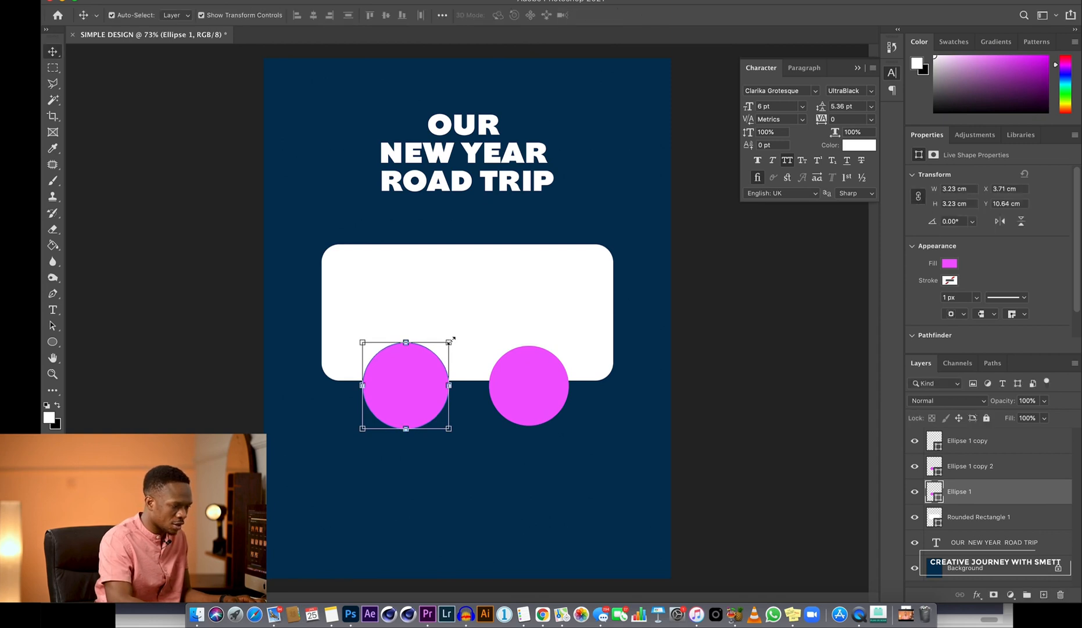
Apply a black Color Overlay to the enlarged circle beneath the left magenta circle.
double_click(987, 498)
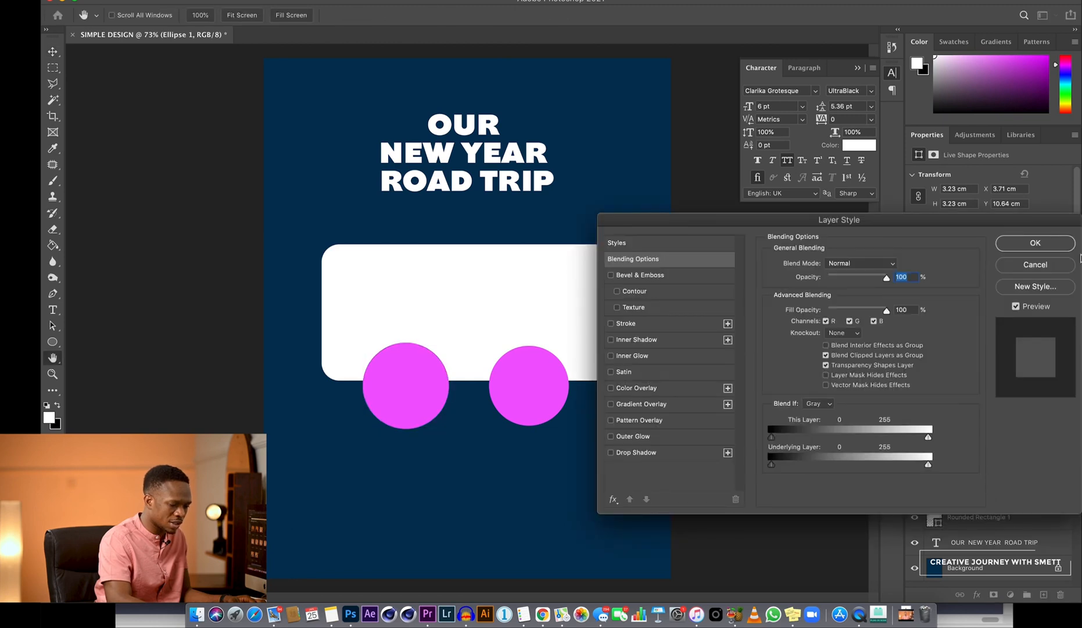
click(1041, 265)
double_click(1007, 490)
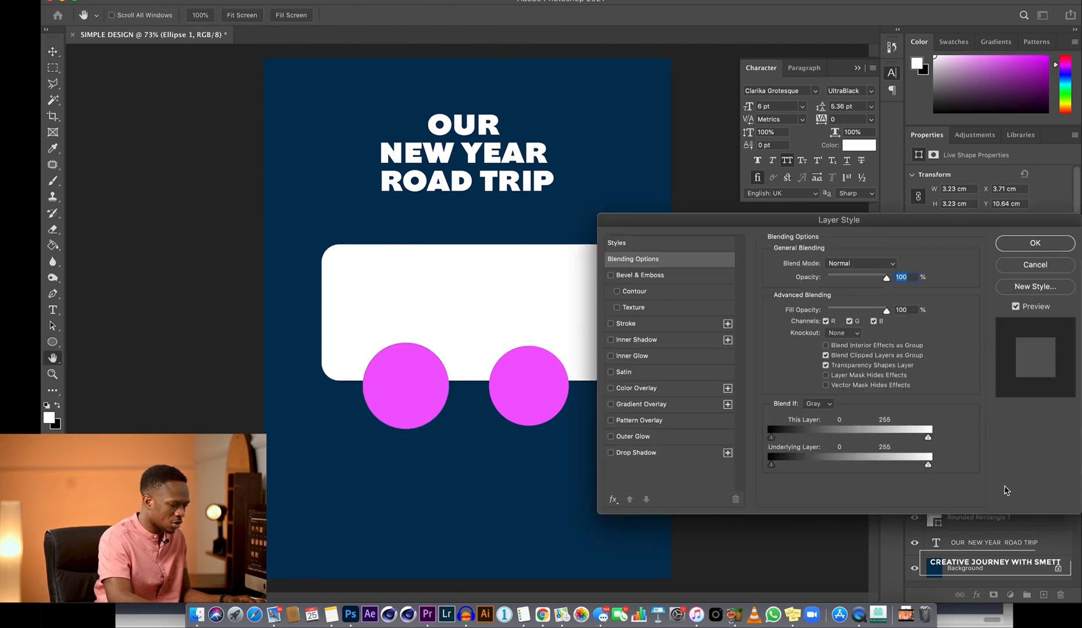
click(611, 388)
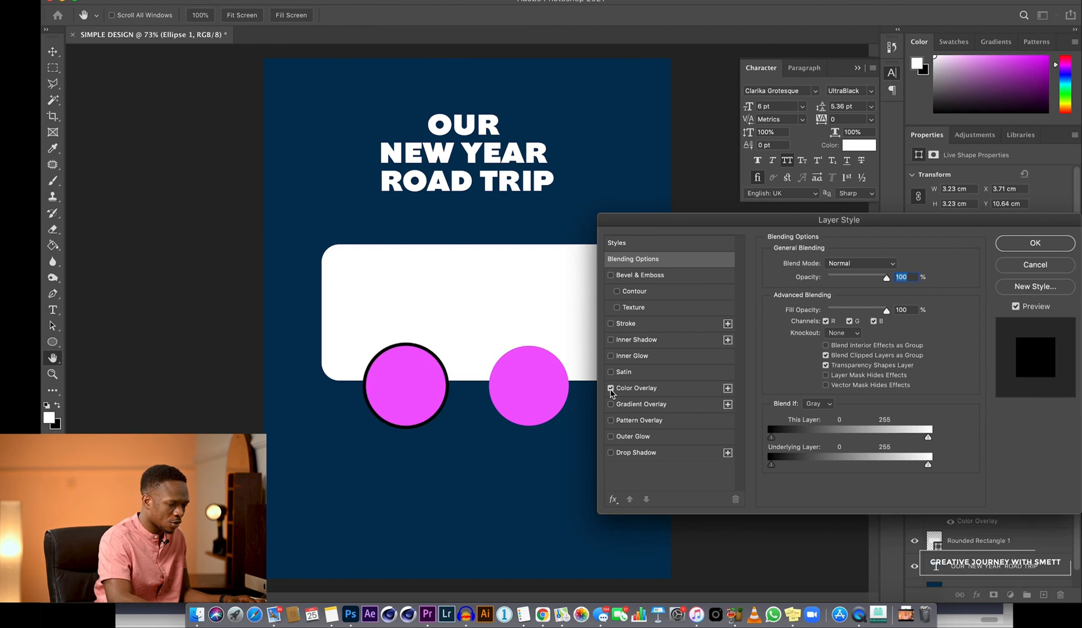
click(1008, 246)
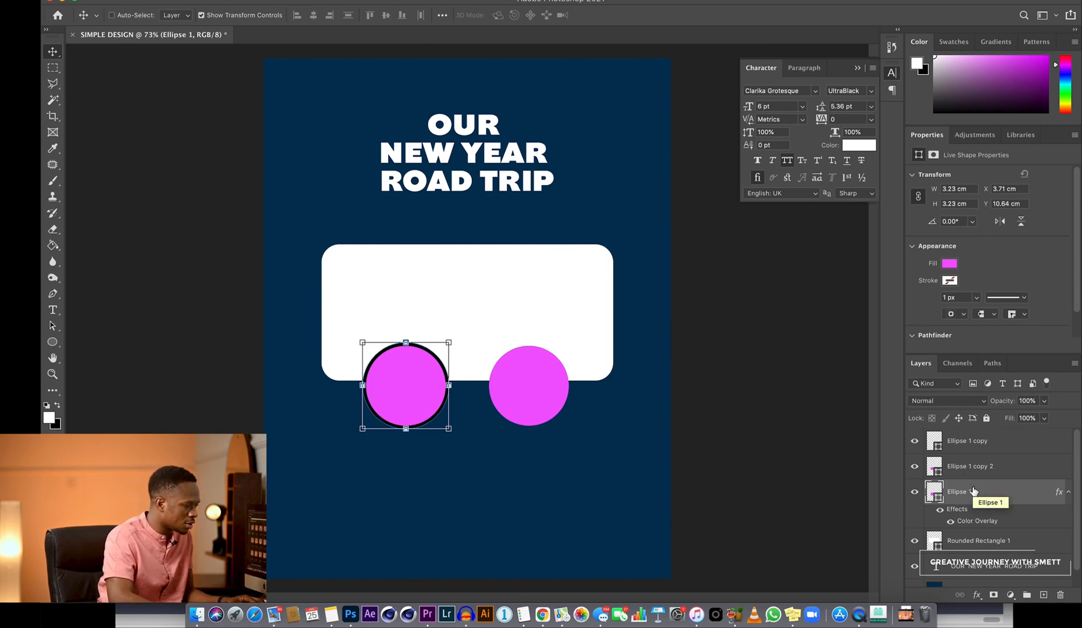
Duplicate the black circle and center the copy behind the right magenta circle to form the second wheel.
key(super+j)
click(128, 15)
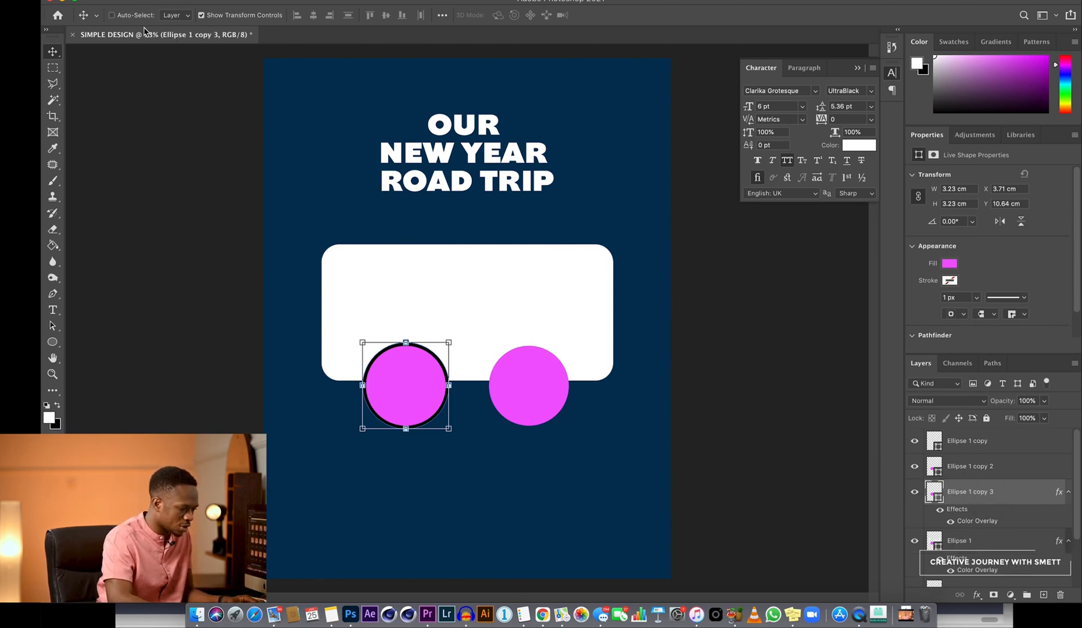
drag(425, 388, 551, 390)
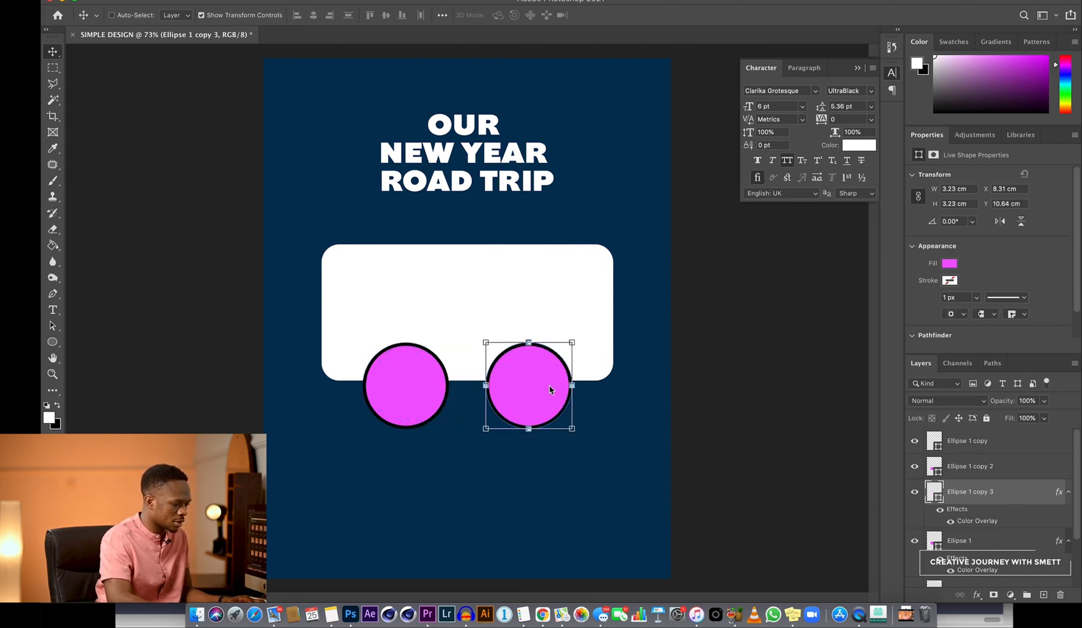
Try reducing the right magenta circle's height to about 161 px and undo the change.
click(1002, 475)
click(969, 435)
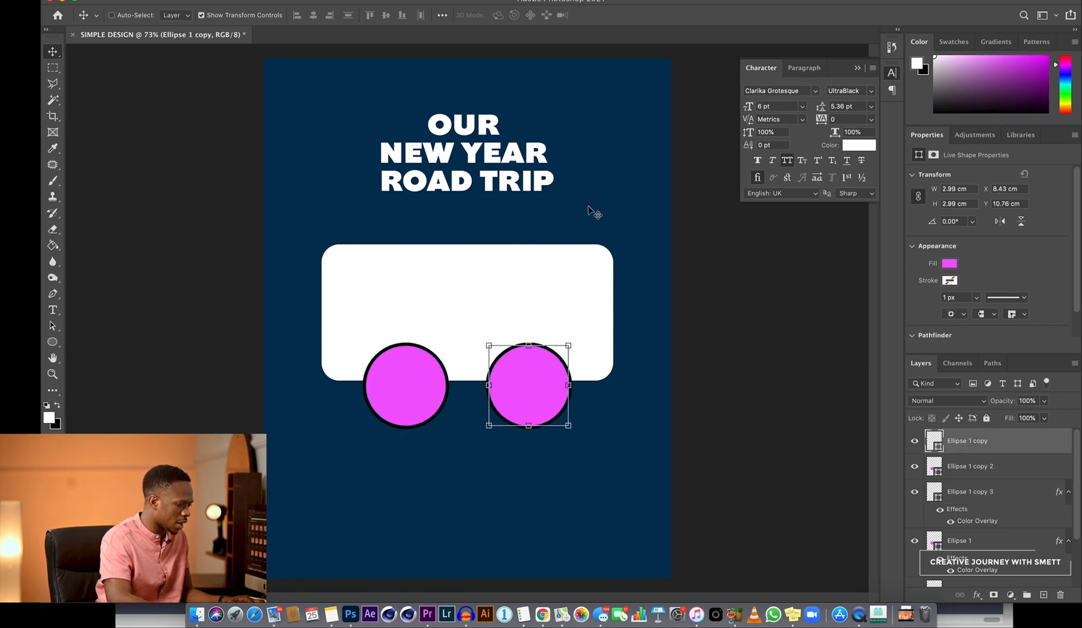
click(53, 343)
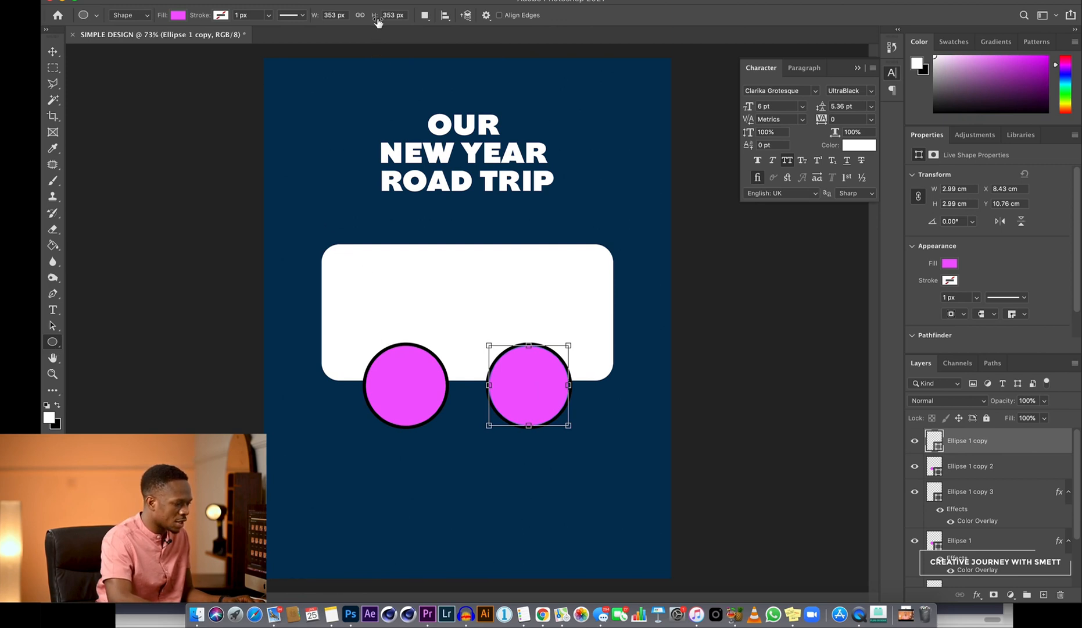
drag(377, 21, 257, 83)
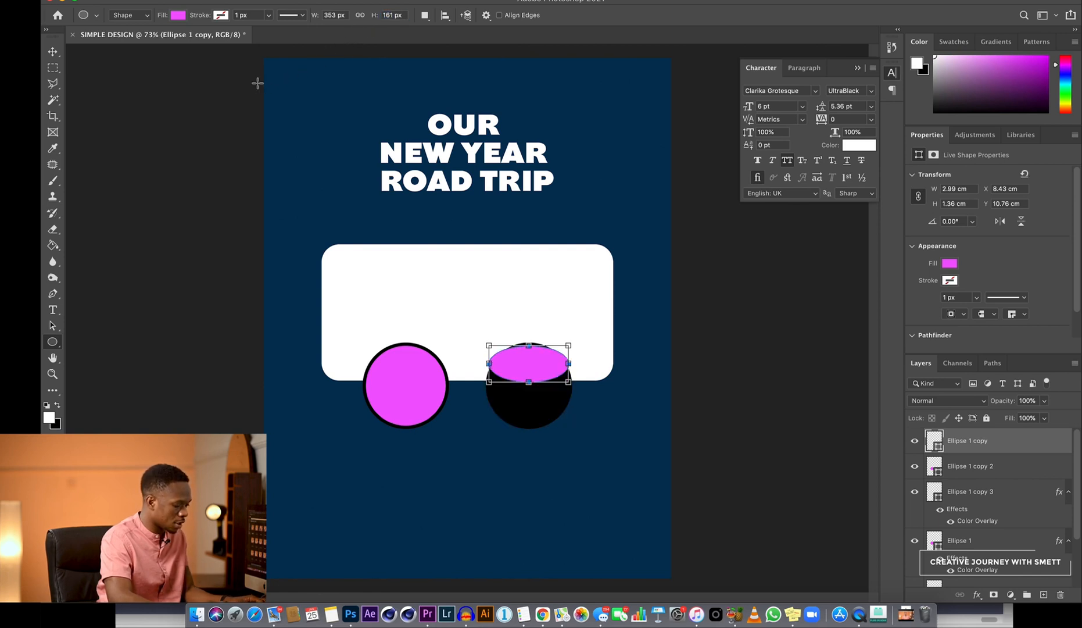
key(super+z)
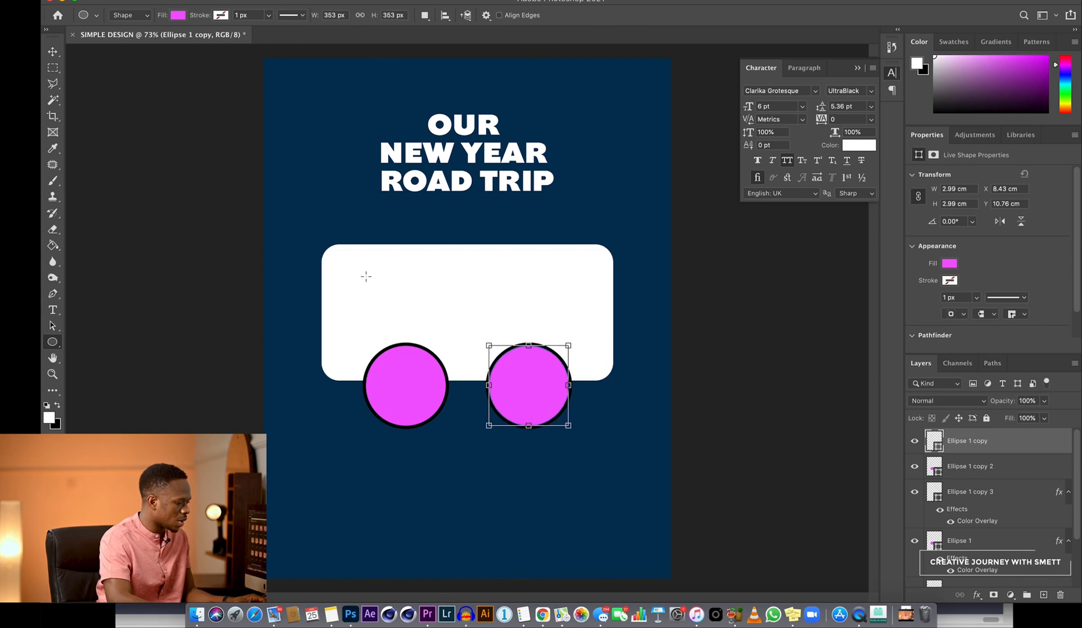
Draw a rounded rectangle window about 350 by 145 px with a 43 px corner radius on the bus body's upper left.
click(53, 343)
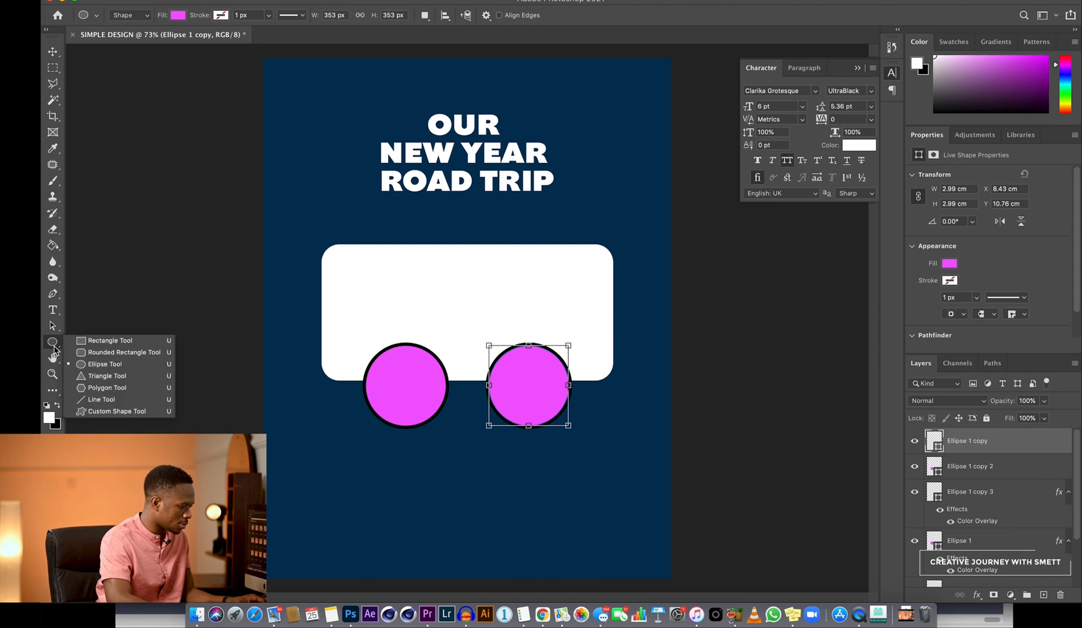
click(90, 355)
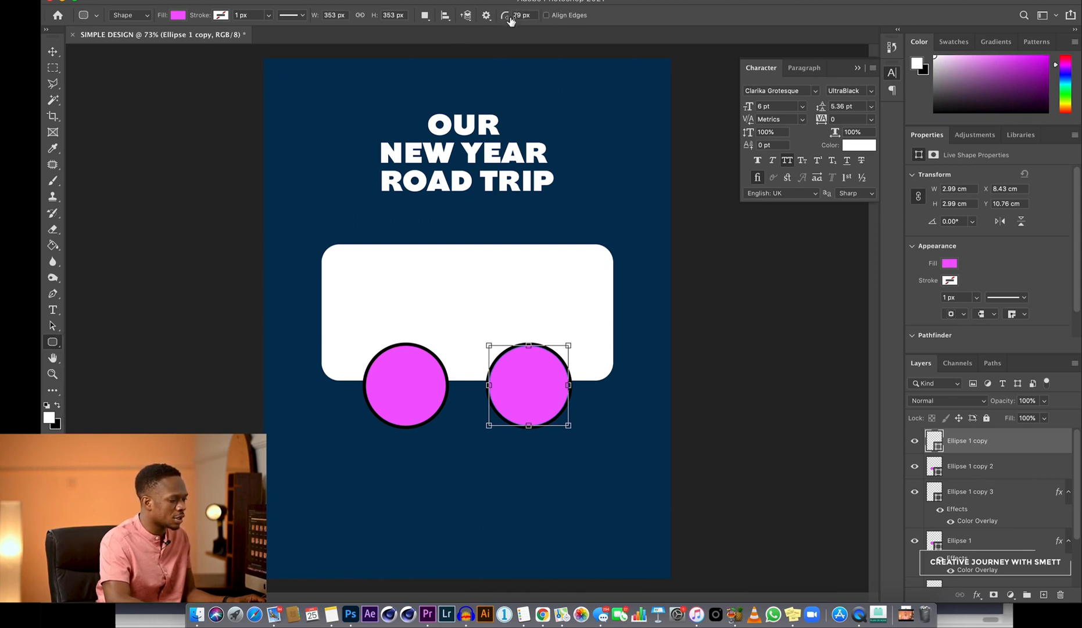
drag(510, 20, 489, 26)
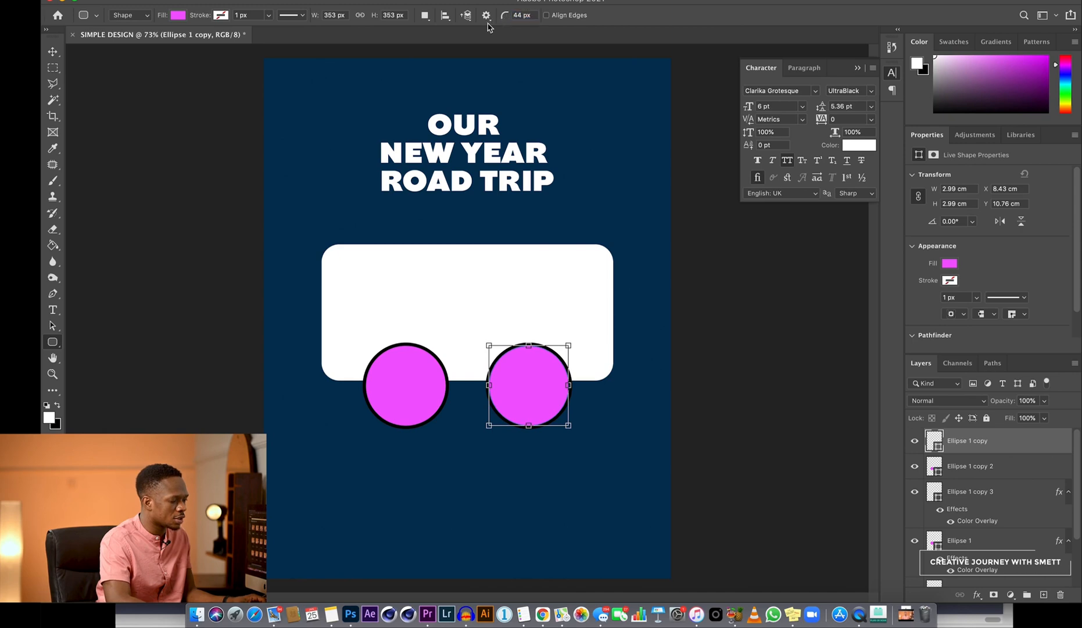
click(531, 13)
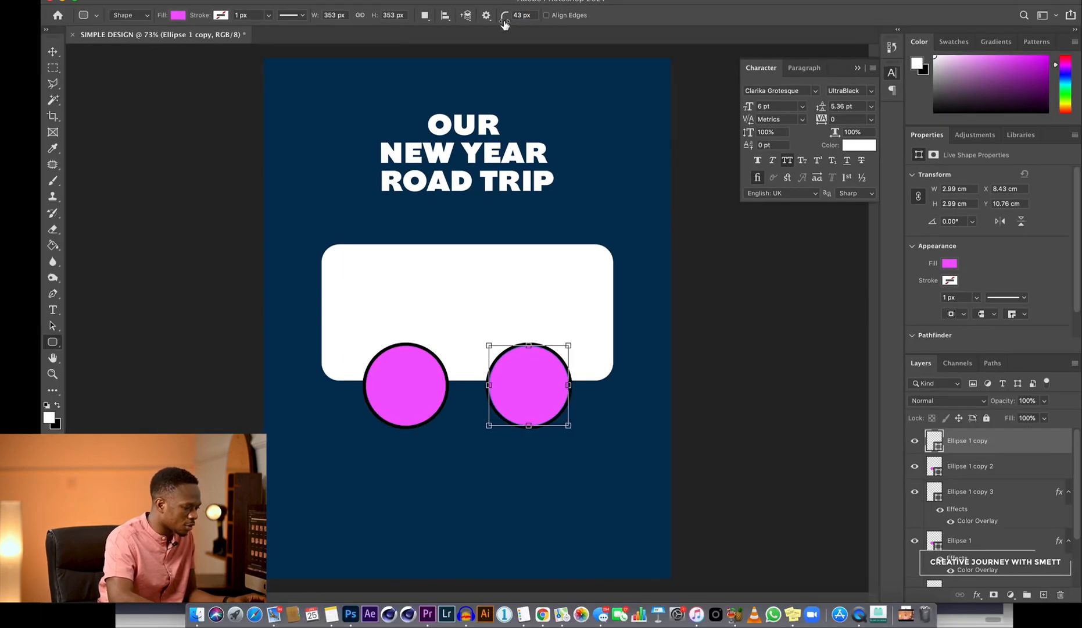
drag(352, 267, 431, 300)
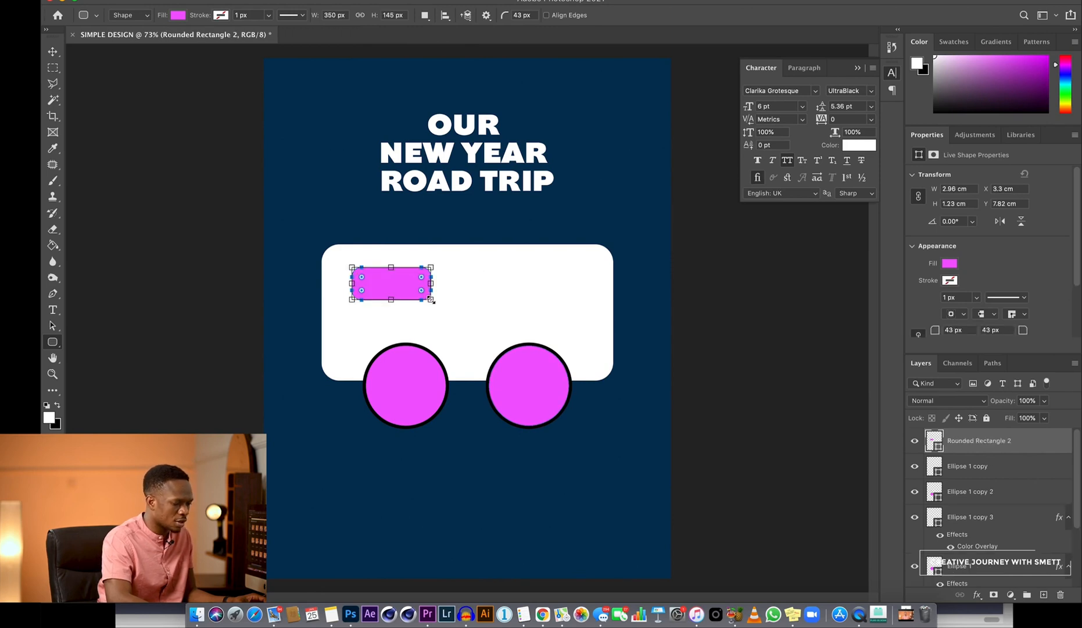
Apply a black Color Overlay to the magenta window on the bus.
double_click(1033, 443)
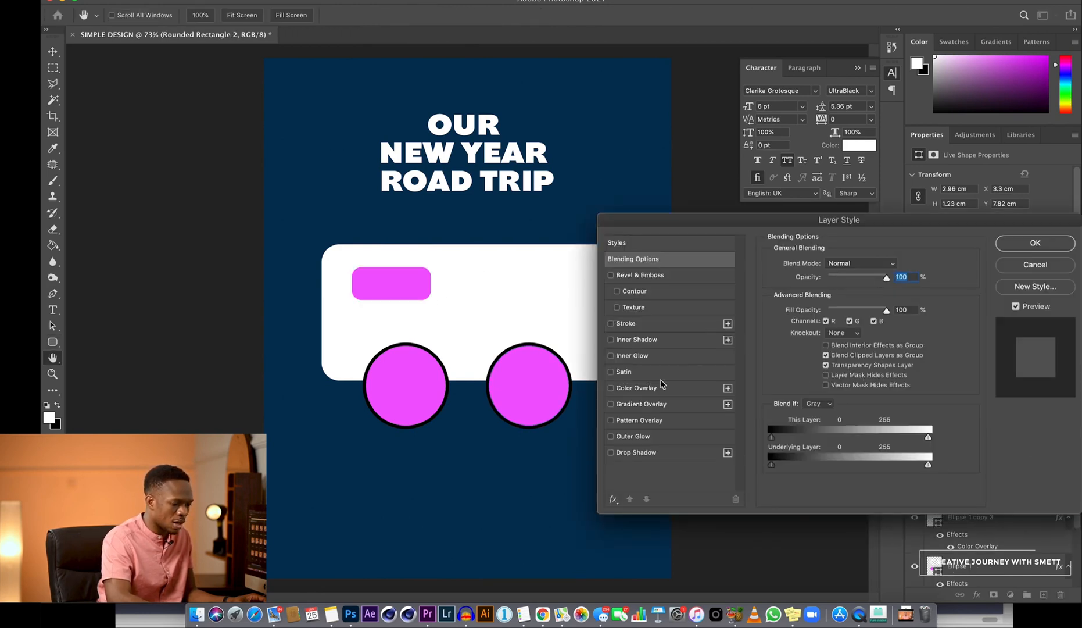
click(637, 388)
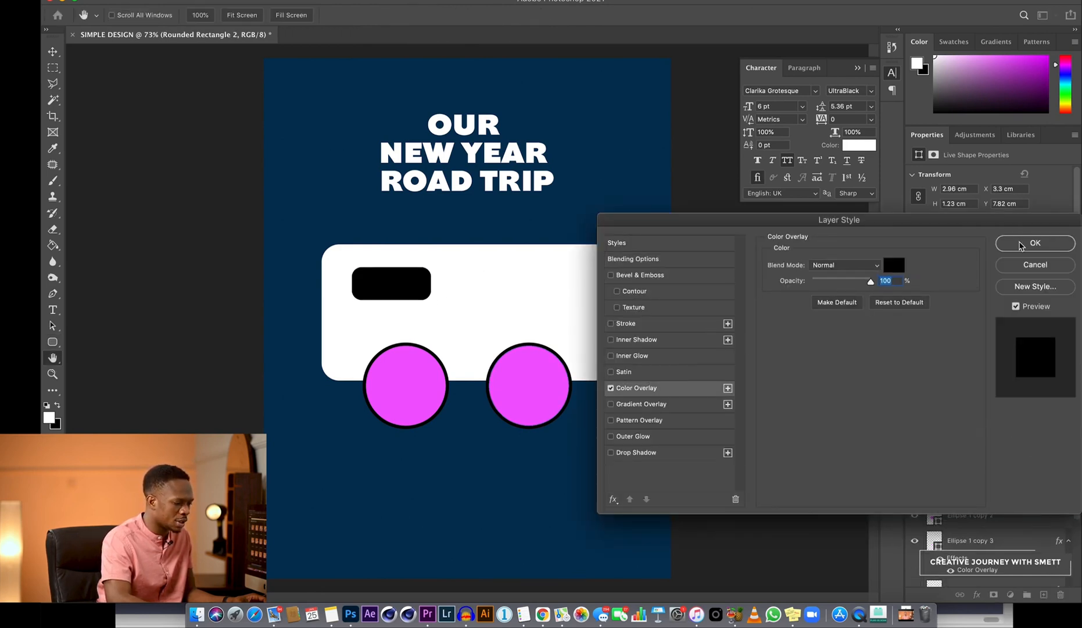
click(1035, 243)
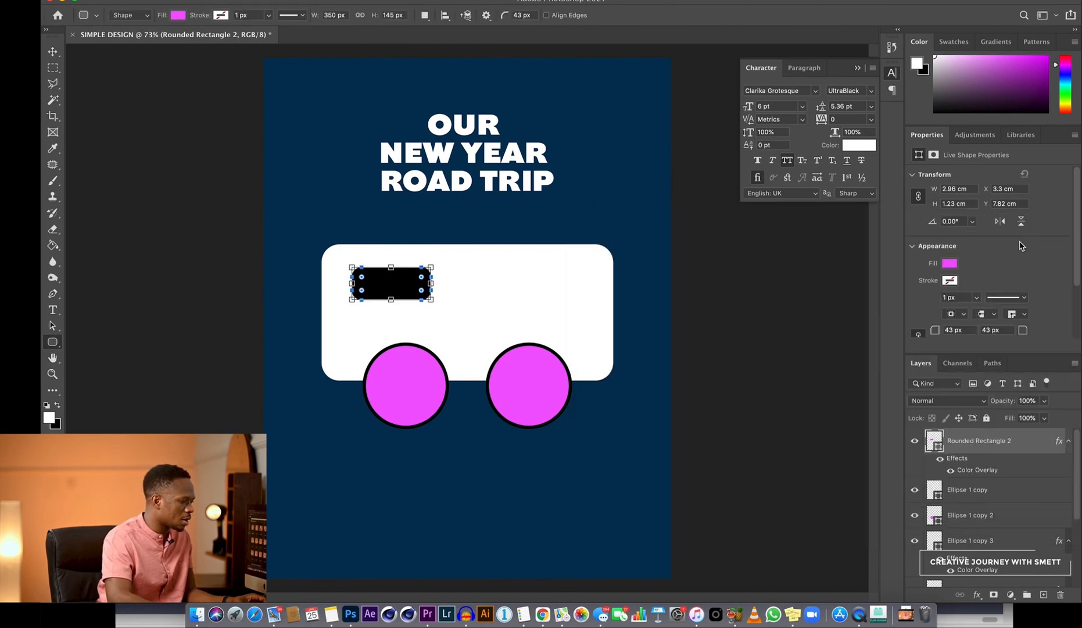
Duplicate the black window and place the copy level with it, just to its right.
click(53, 51)
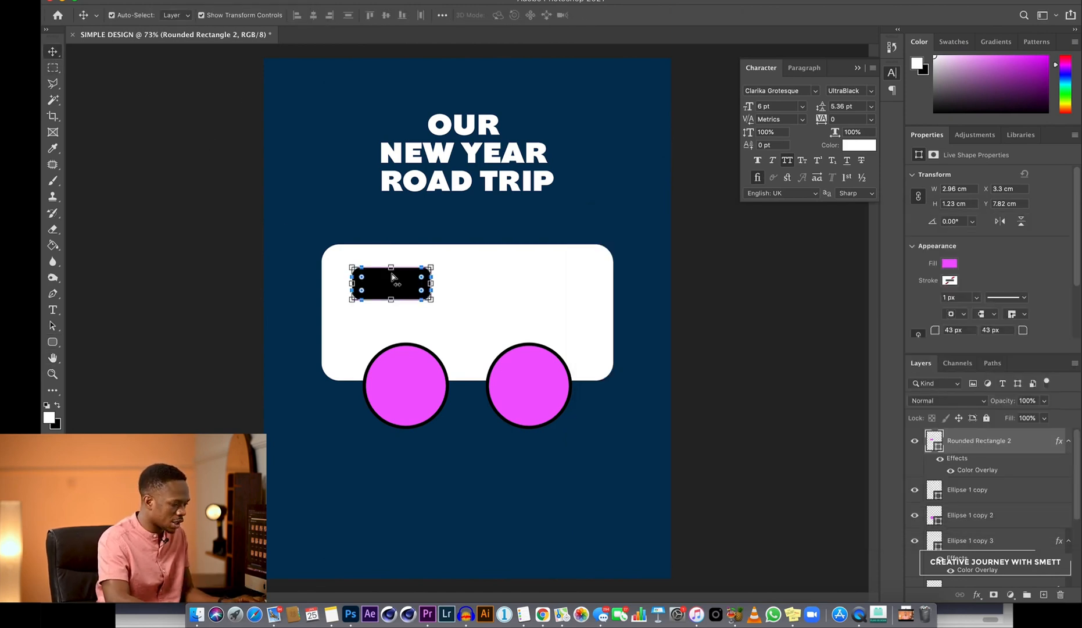
key(super+j)
drag(396, 285, 496, 284)
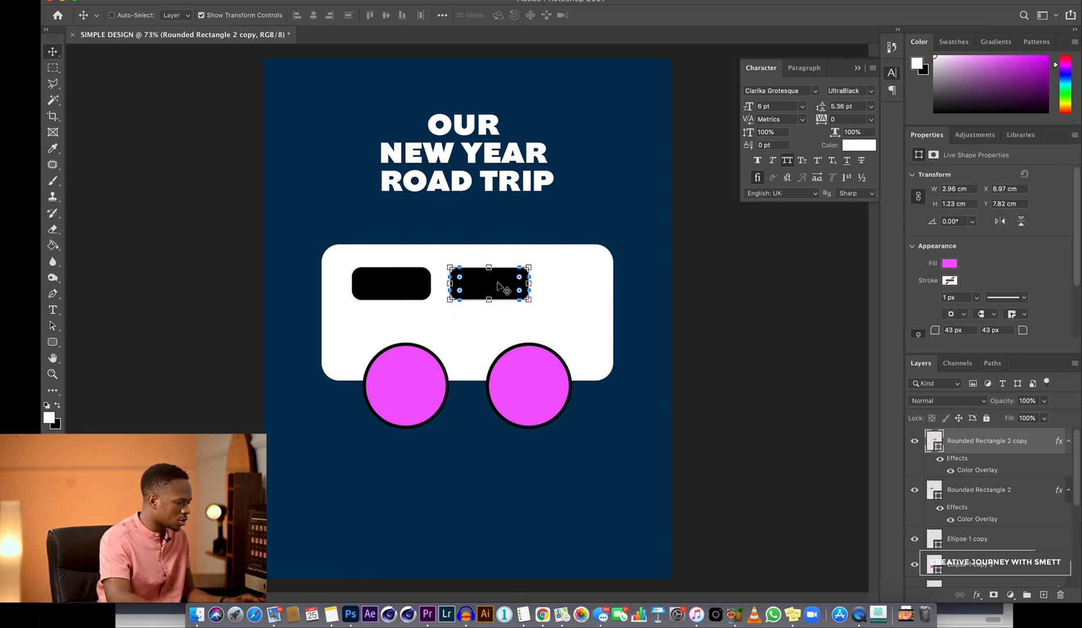
Draw a smaller rounded window about 147 by 139 px right of the other two and apply a black Color Overlay.
click(53, 342)
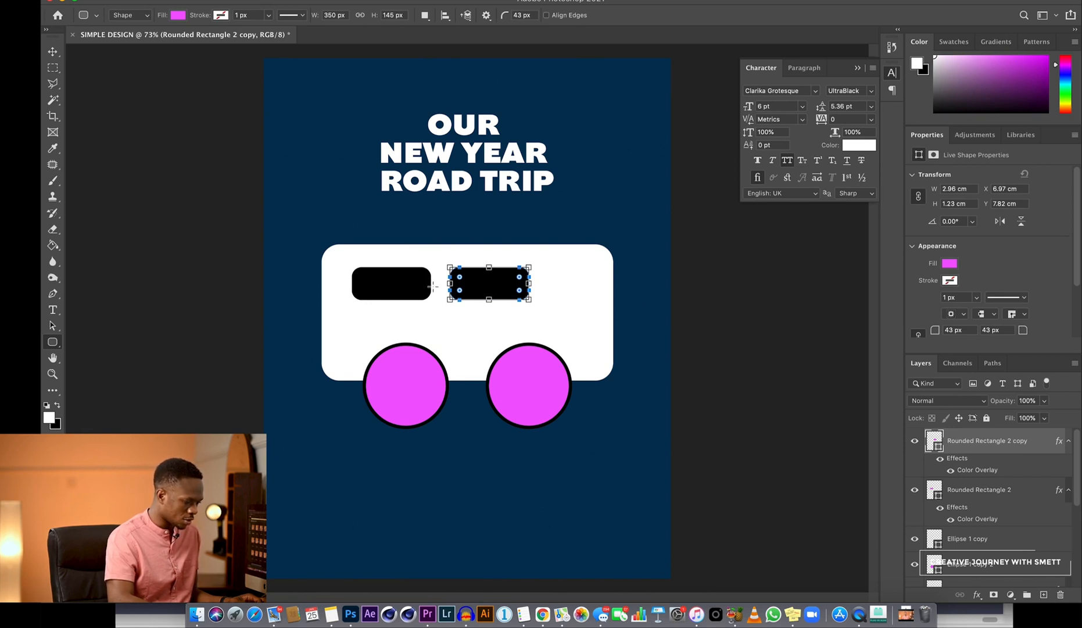
drag(553, 268, 586, 299)
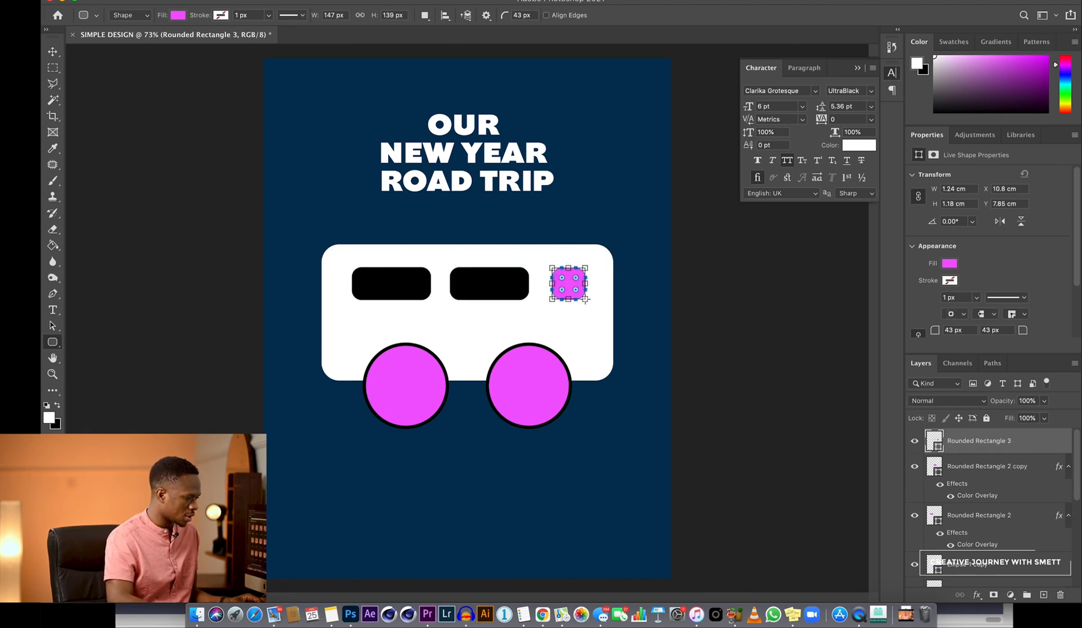
click(52, 51)
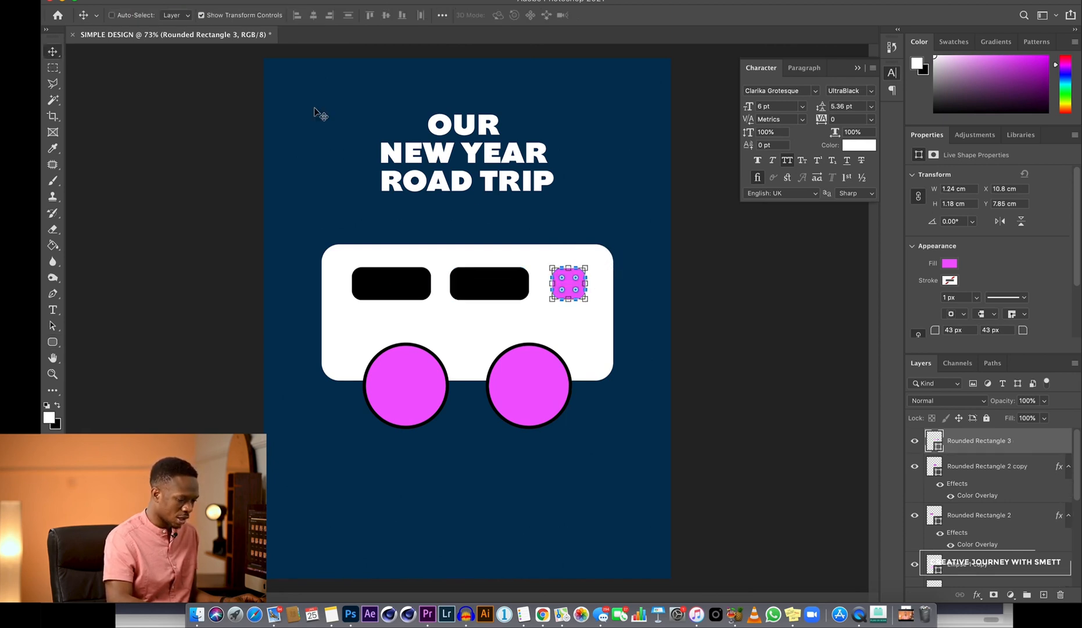
double_click(1025, 439)
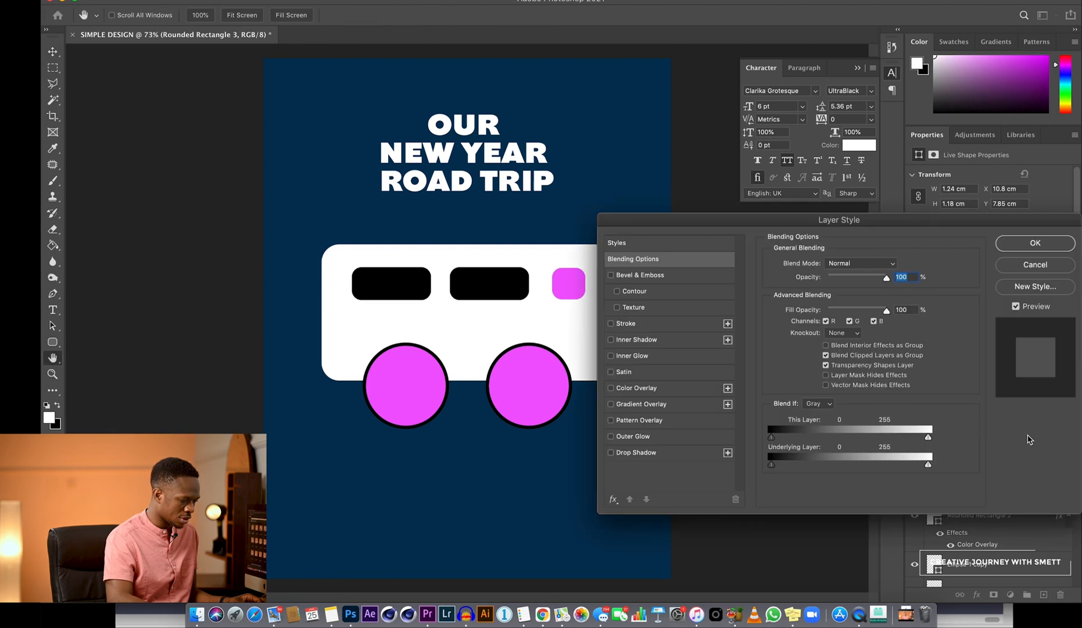
click(637, 387)
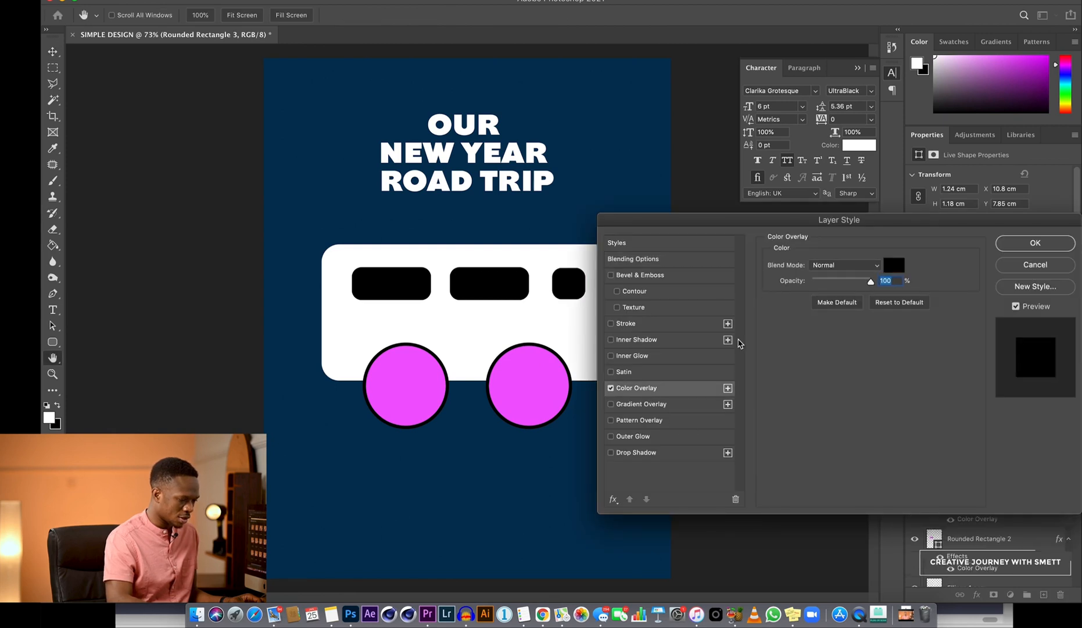
click(1014, 244)
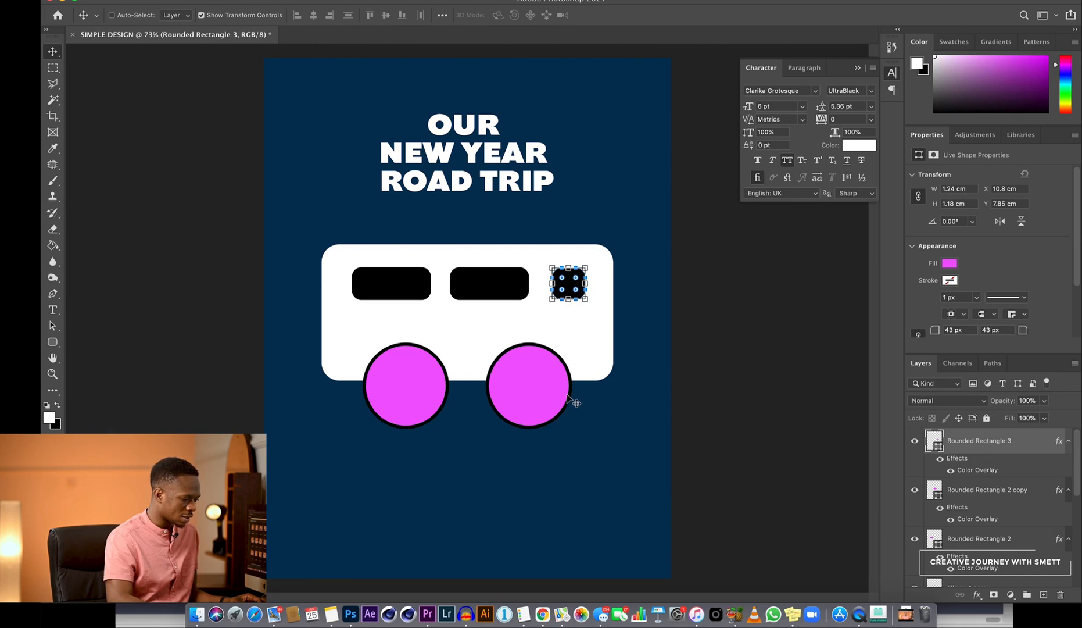
Shift all three black windows slightly left to balance them across the bus body.
key(shift+Left)
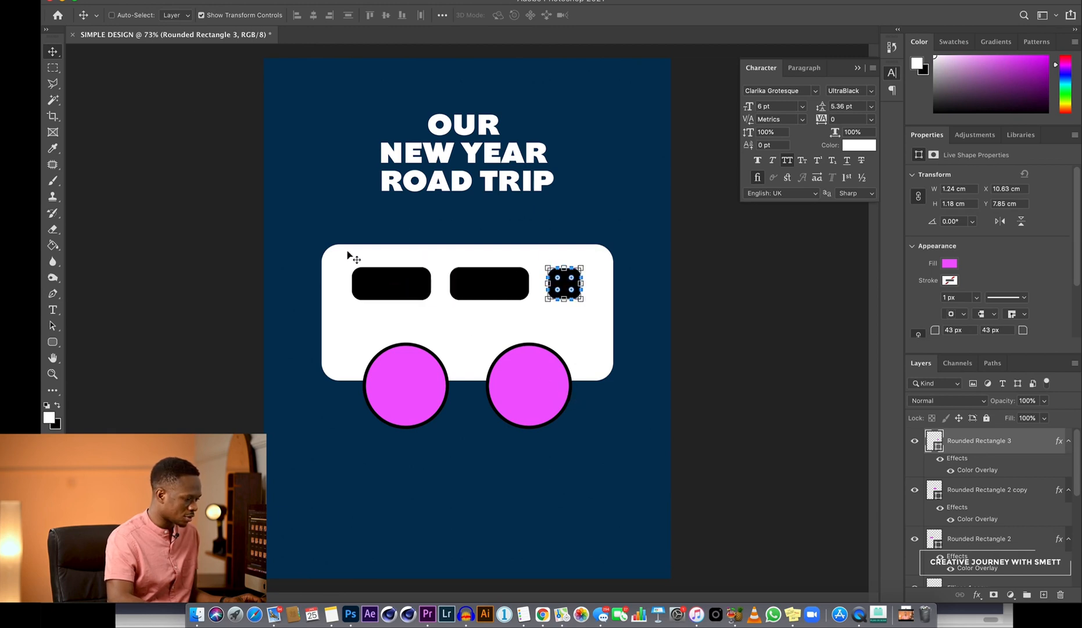
click(146, 16)
drag(379, 284, 378, 285)
drag(491, 283, 486, 286)
drag(565, 280, 562, 283)
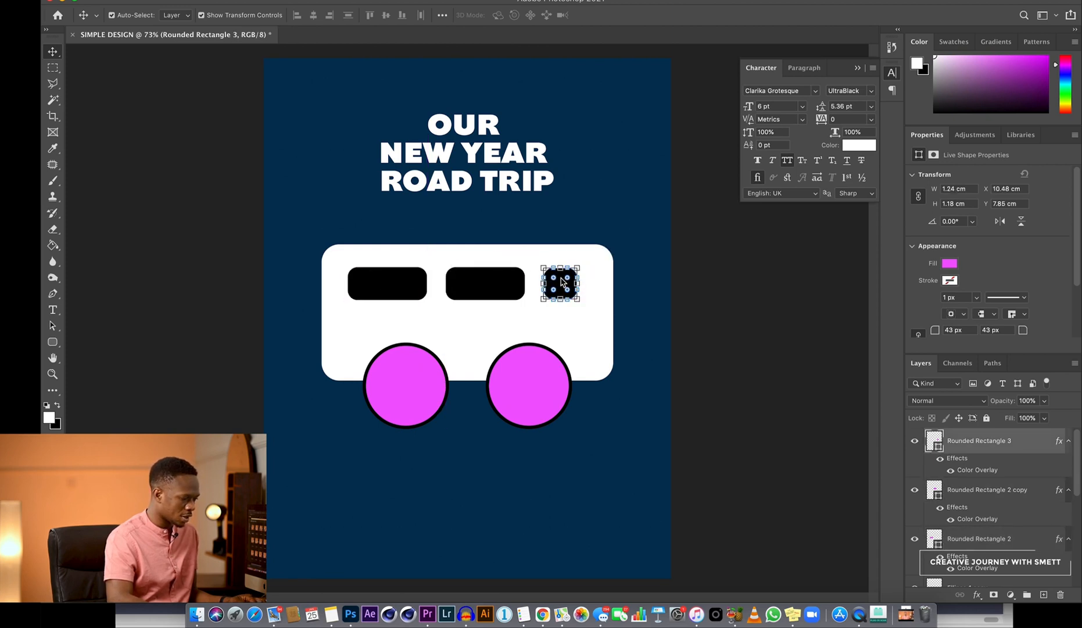
Move the headline straight down, closer to the bus roof.
click(460, 193)
drag(451, 183, 459, 202)
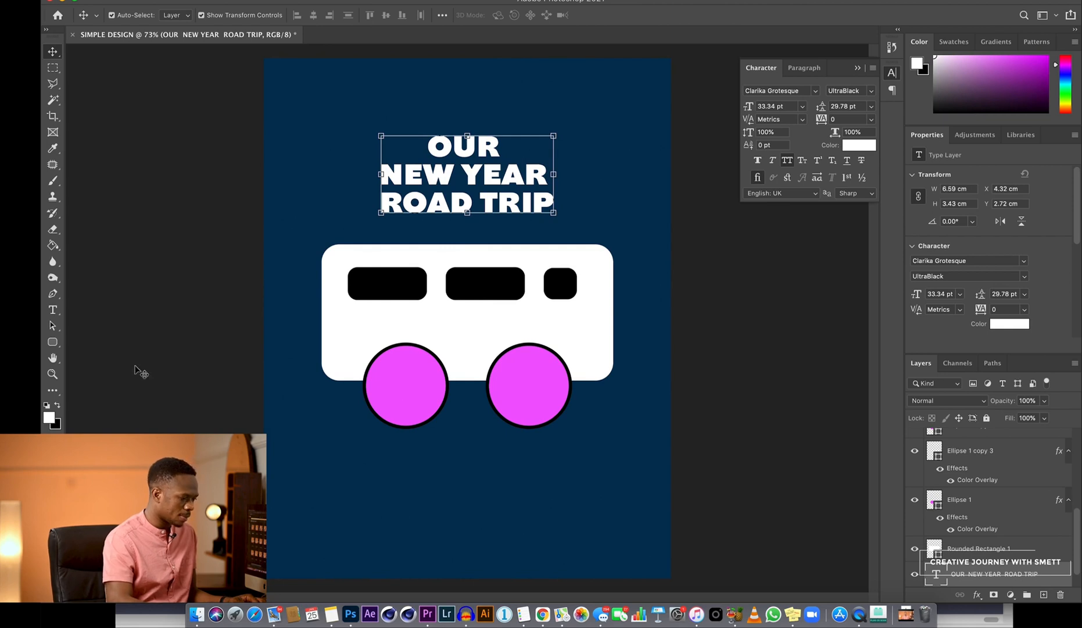
Add the text "FREEZE INC PRESENTS" above the headline at 6 pt and set its tracking to 280.
click(52, 309)
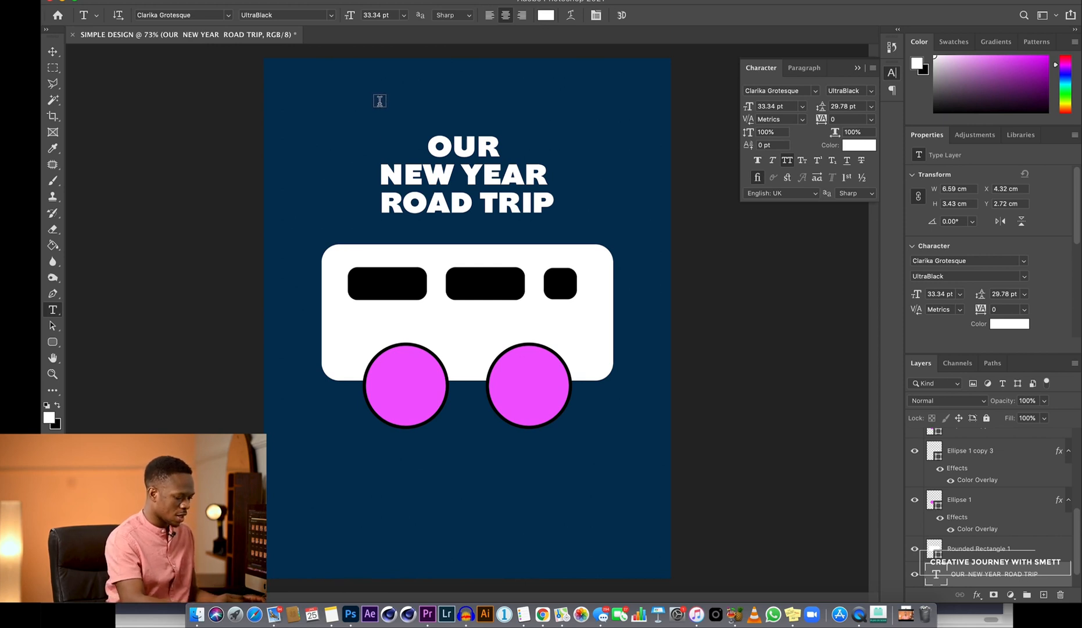
click(380, 102)
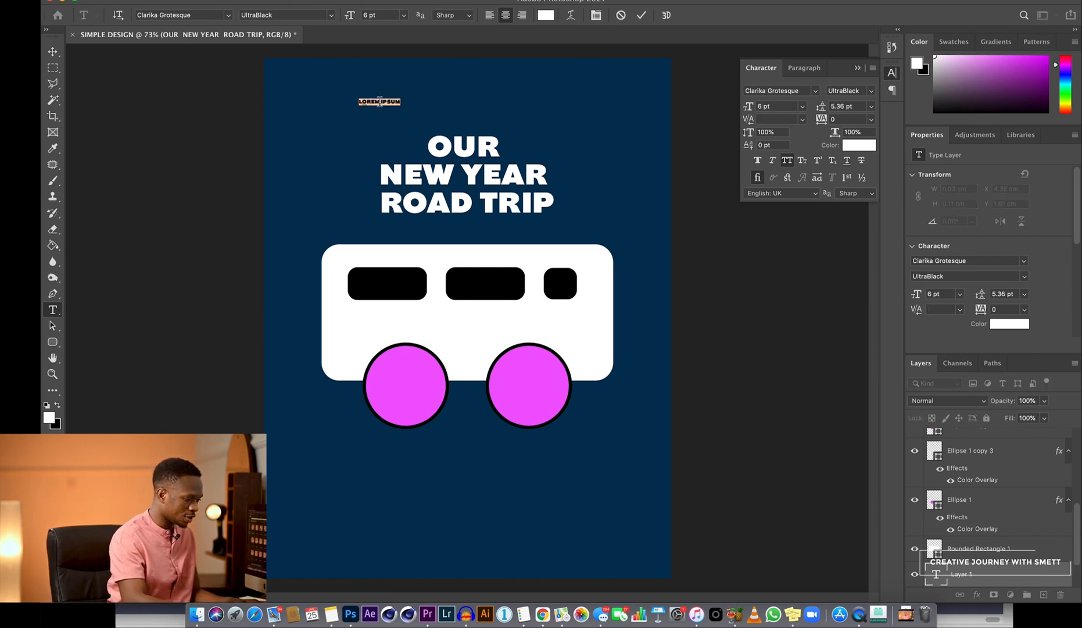
key(BackSpace)
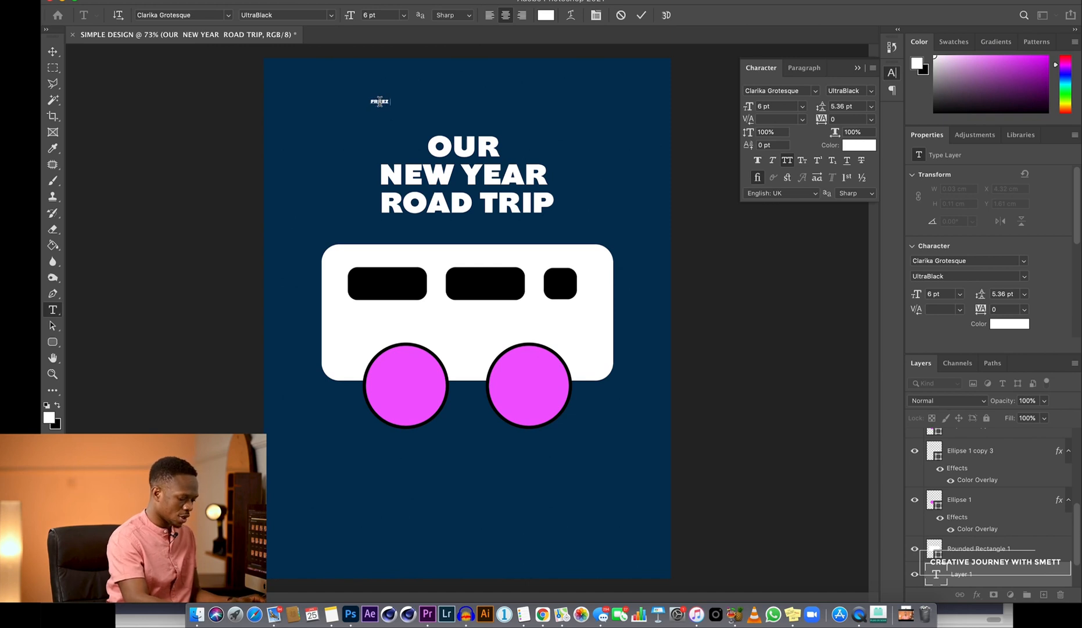
text(FREEZE IN)
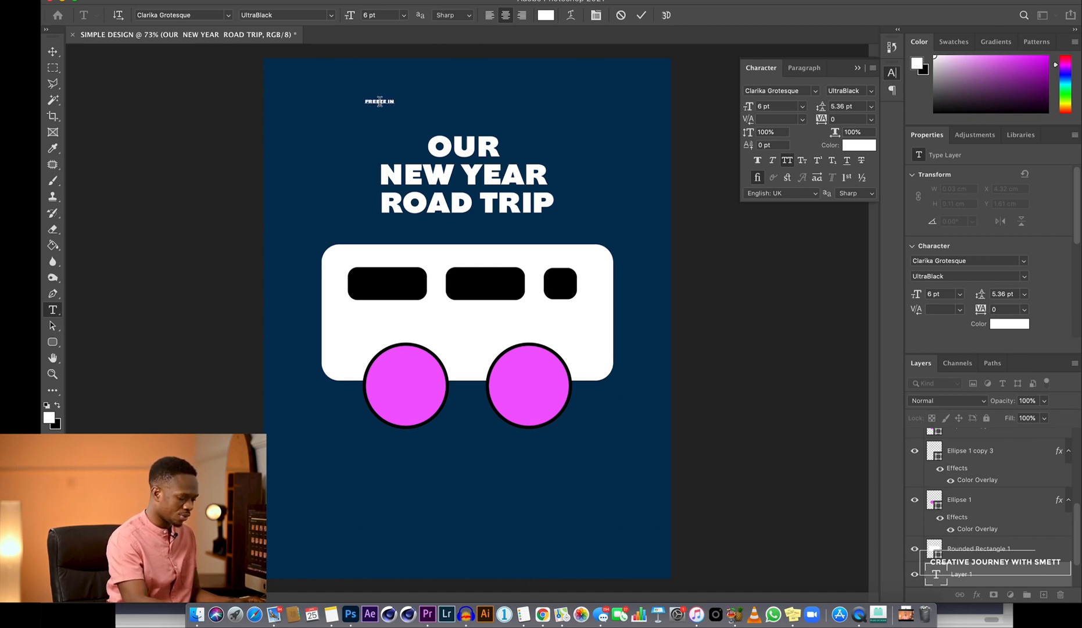
text(C PRES)
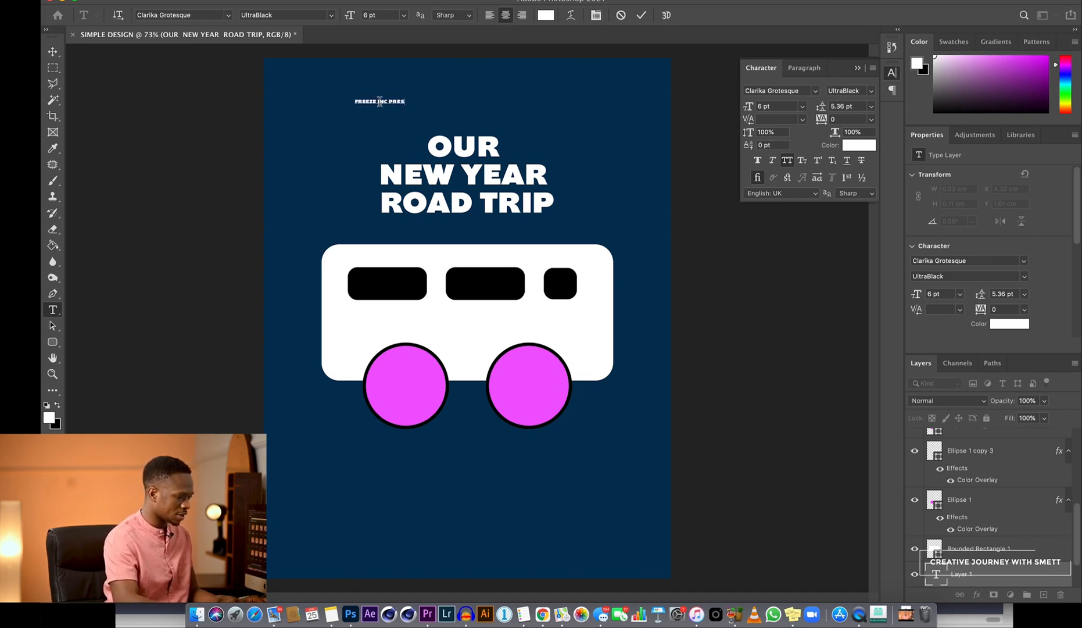
text(ENTS)
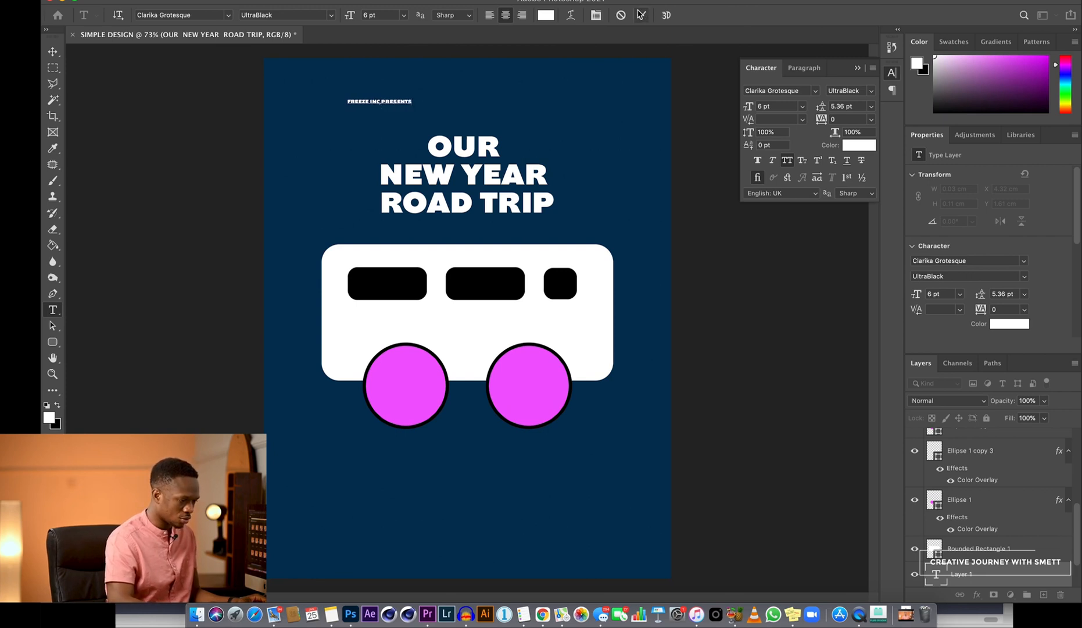
click(640, 14)
drag(819, 123, 826, 128)
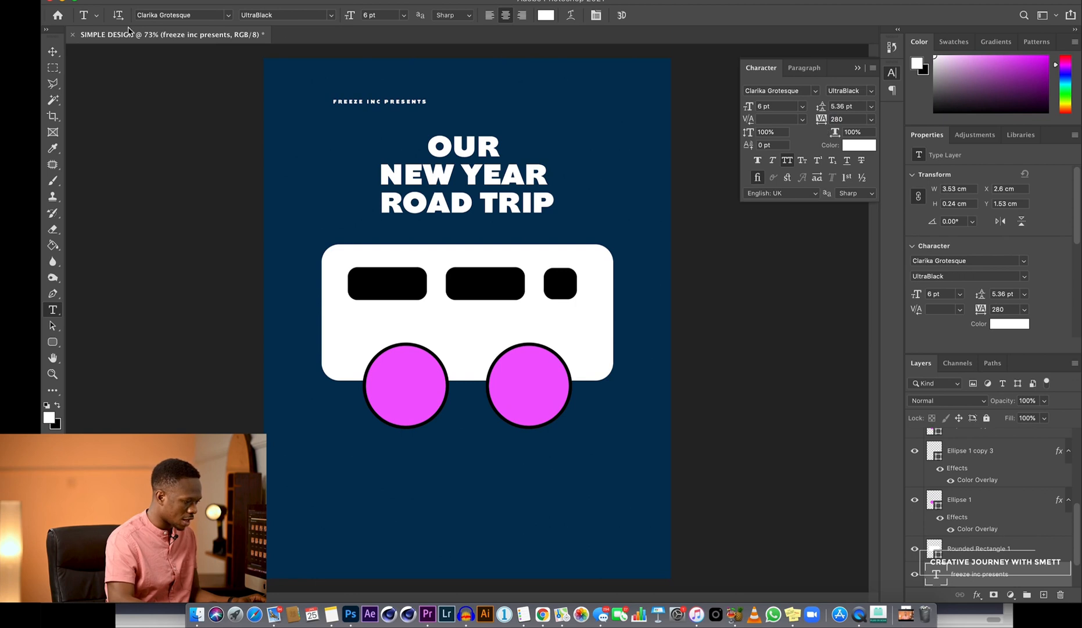
Enlarge the "FREEZE INC PRESENTS" line to nearly the headline's width and center it above the headline.
key(v)
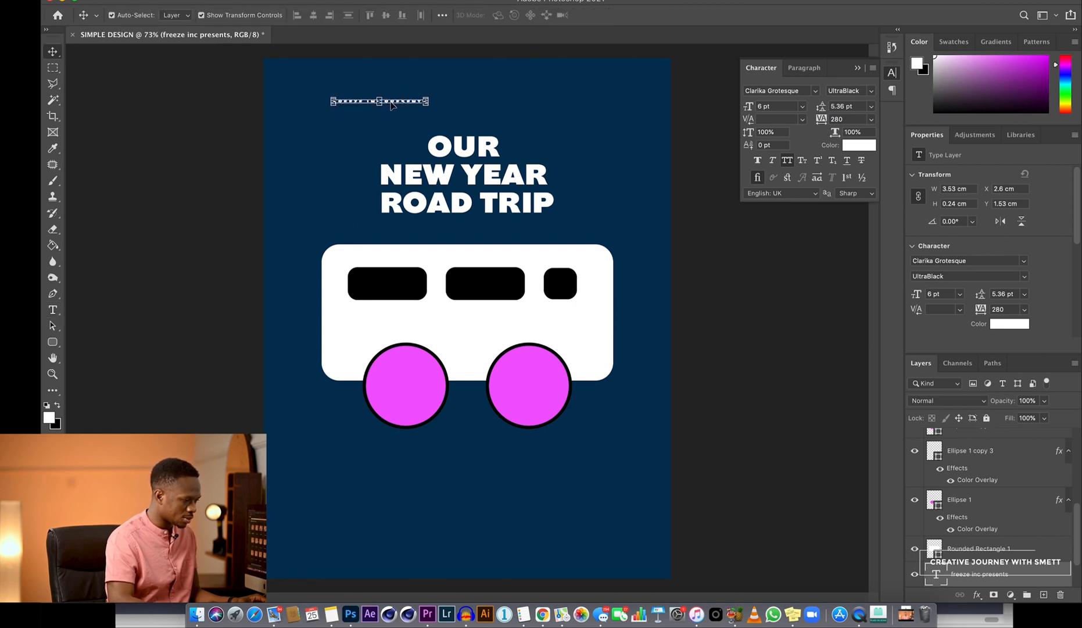
drag(392, 105, 544, 82)
key(ctrl+t)
key(Return)
click(499, 175)
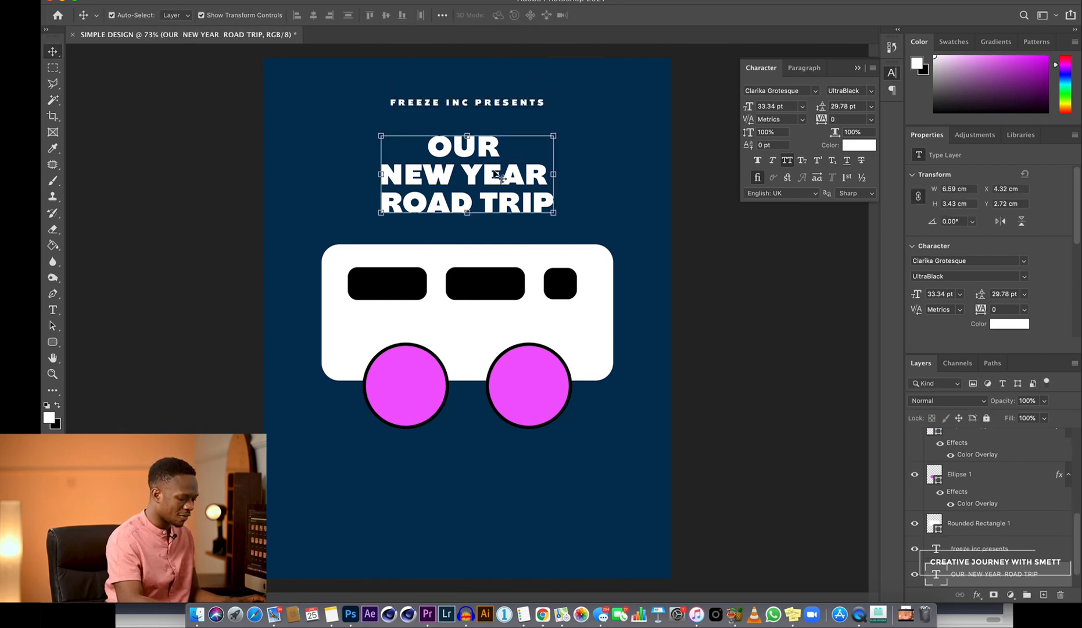
drag(498, 175, 496, 174)
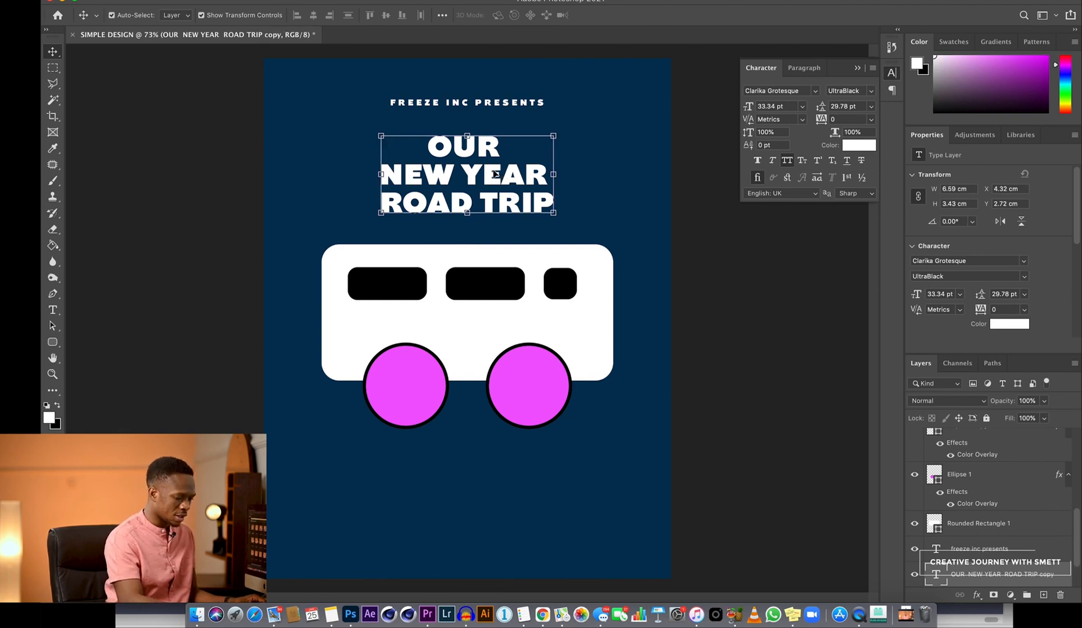
key(ctrl+z)
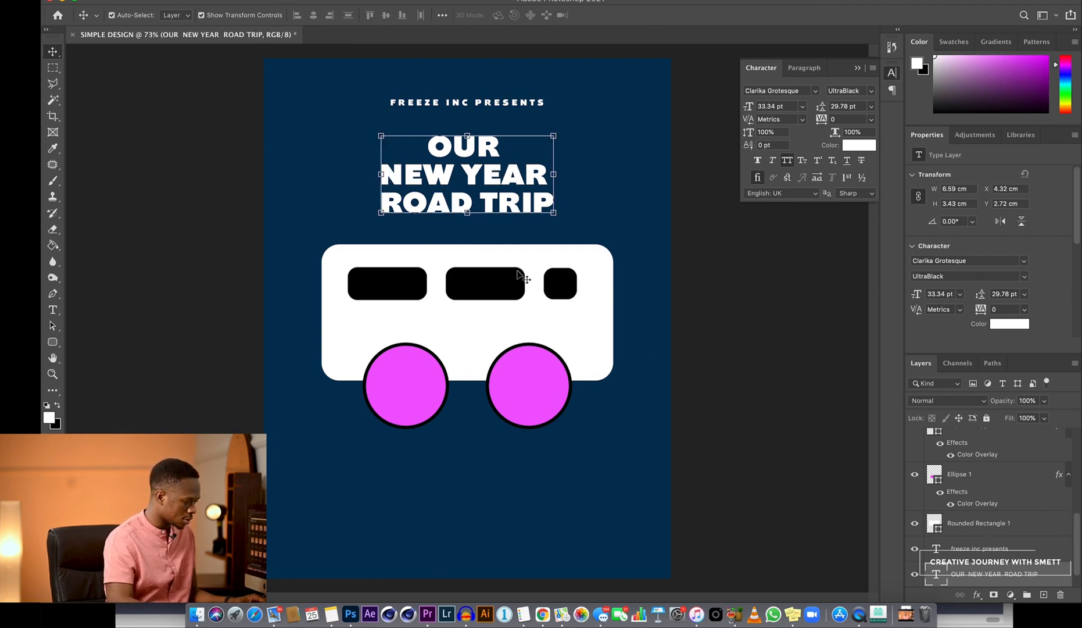
Add the text "JAN 28, 2021" at 6 pt in the empty area below the bus.
click(52, 309)
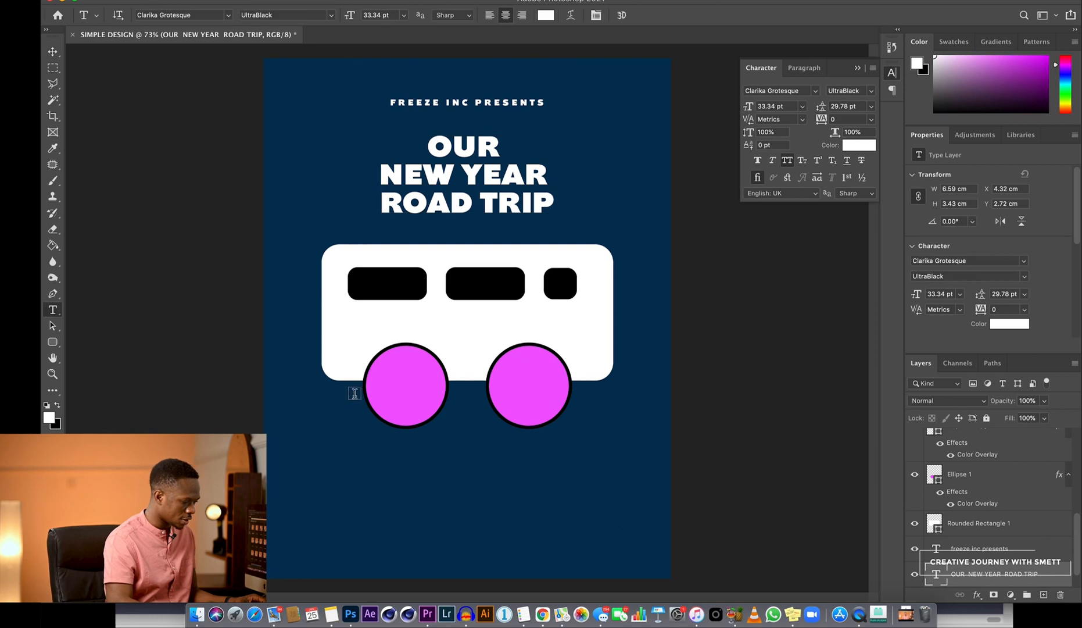
click(379, 473)
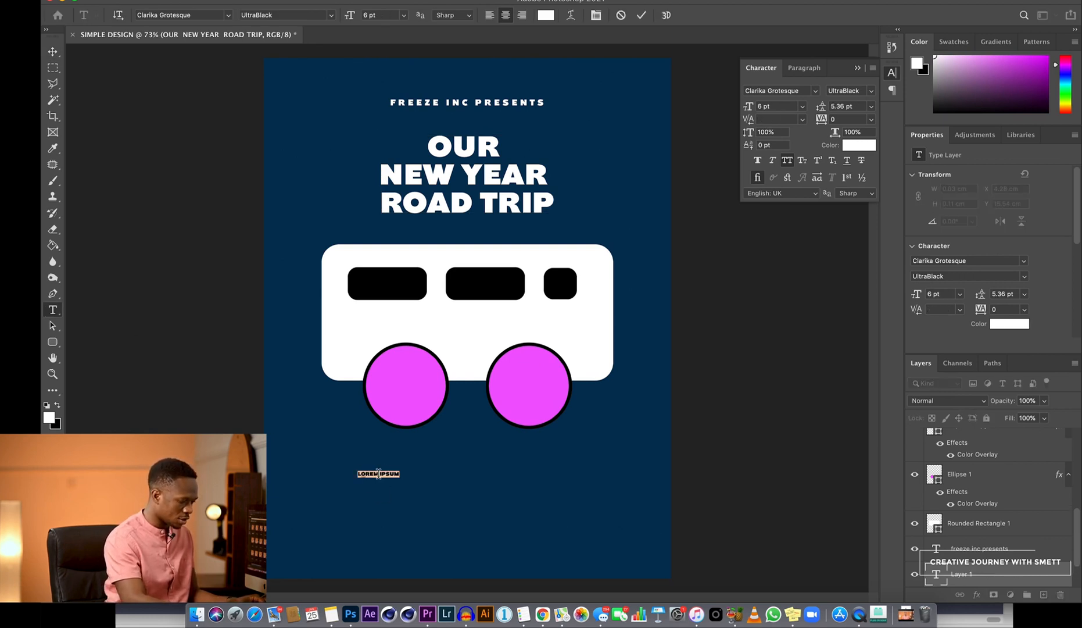
key(BackSpace)
text(JAN)
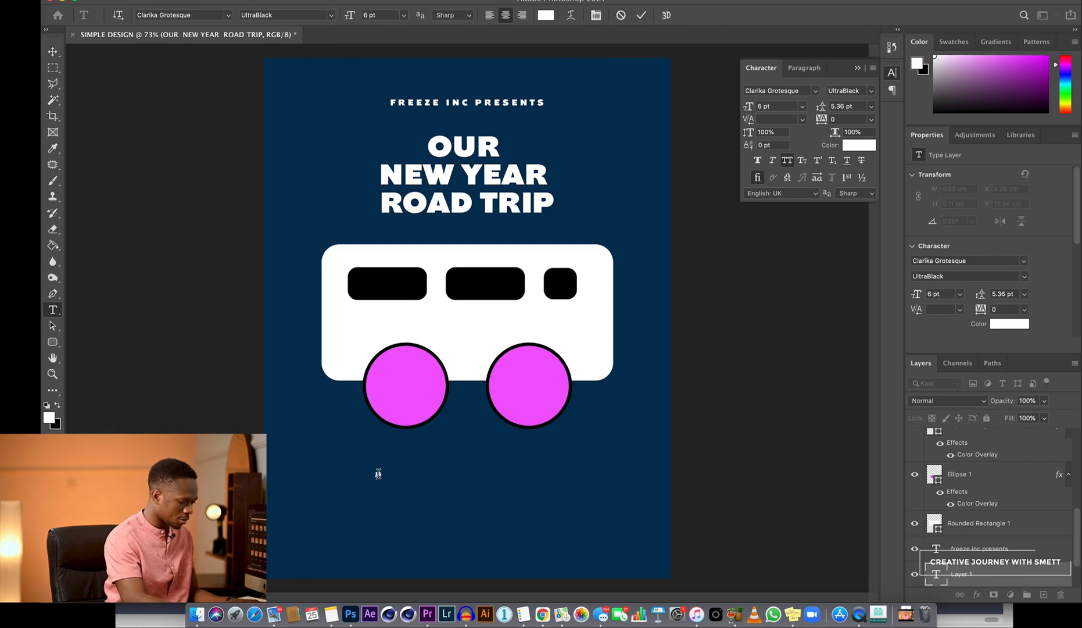
text( 2)
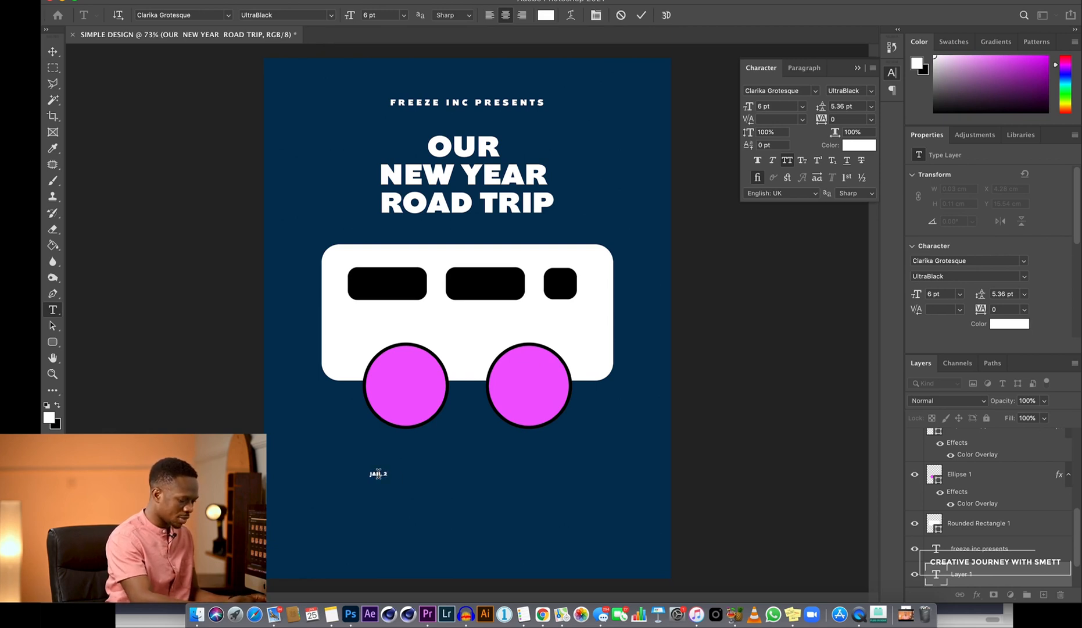
text(8)
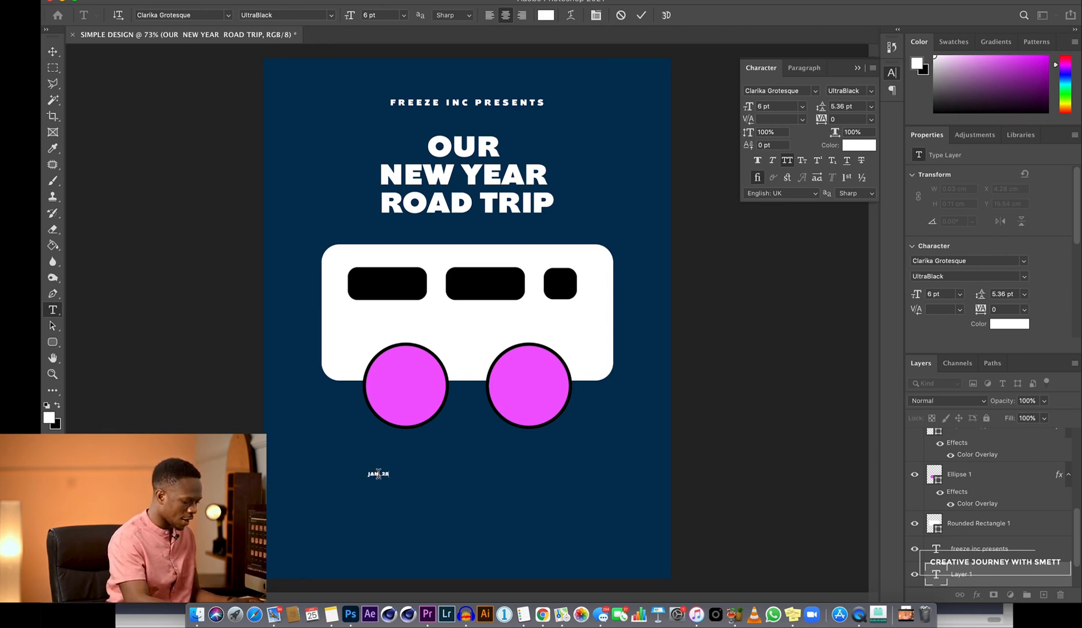
key(Return)
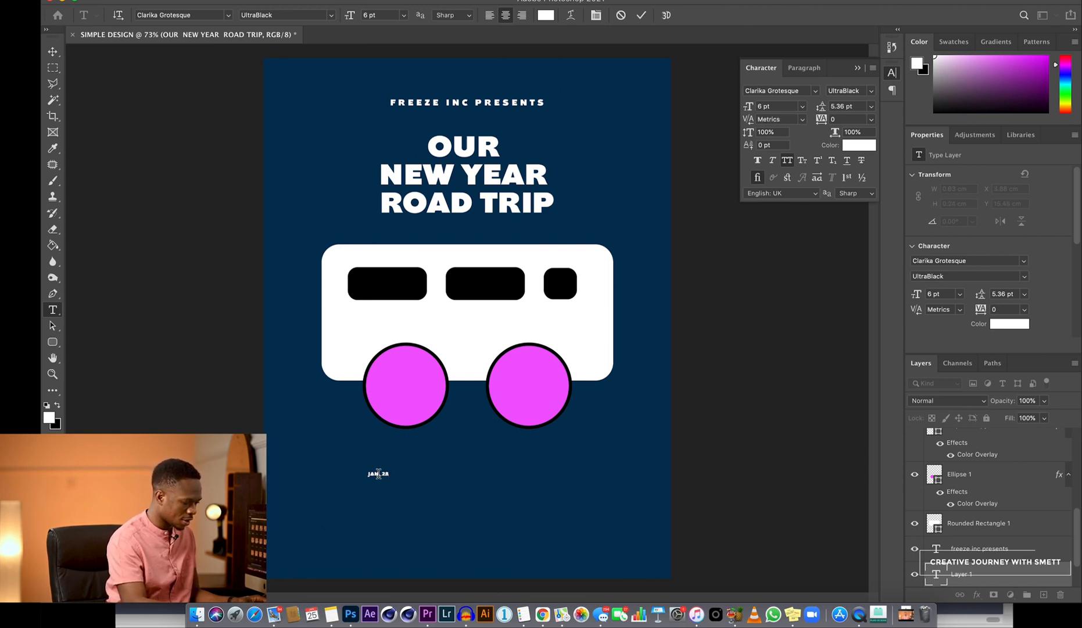
key(BackSpace)
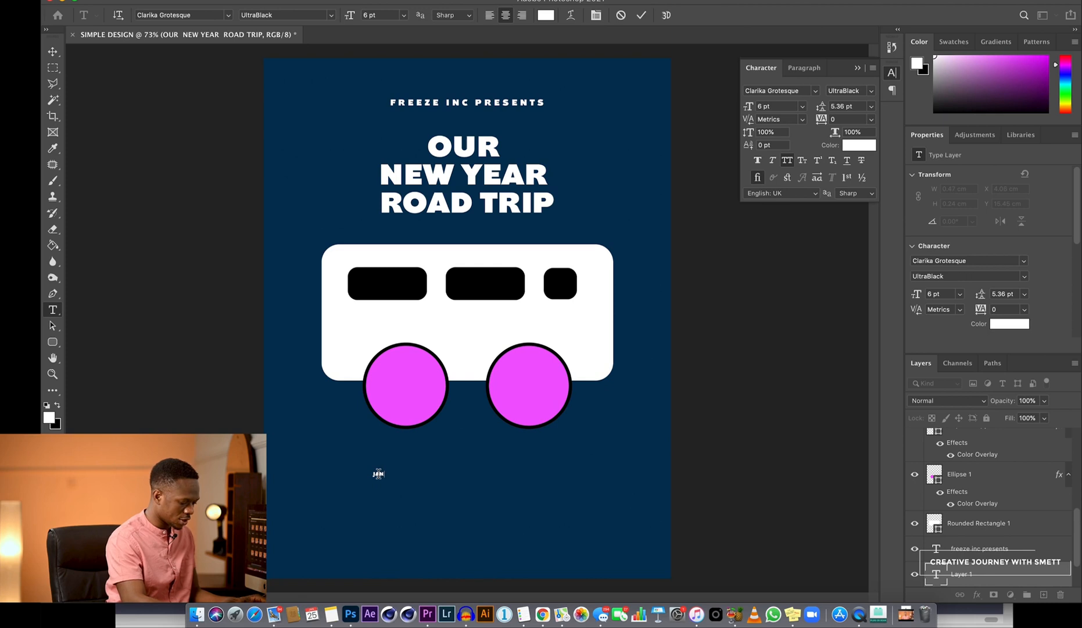
text(2)
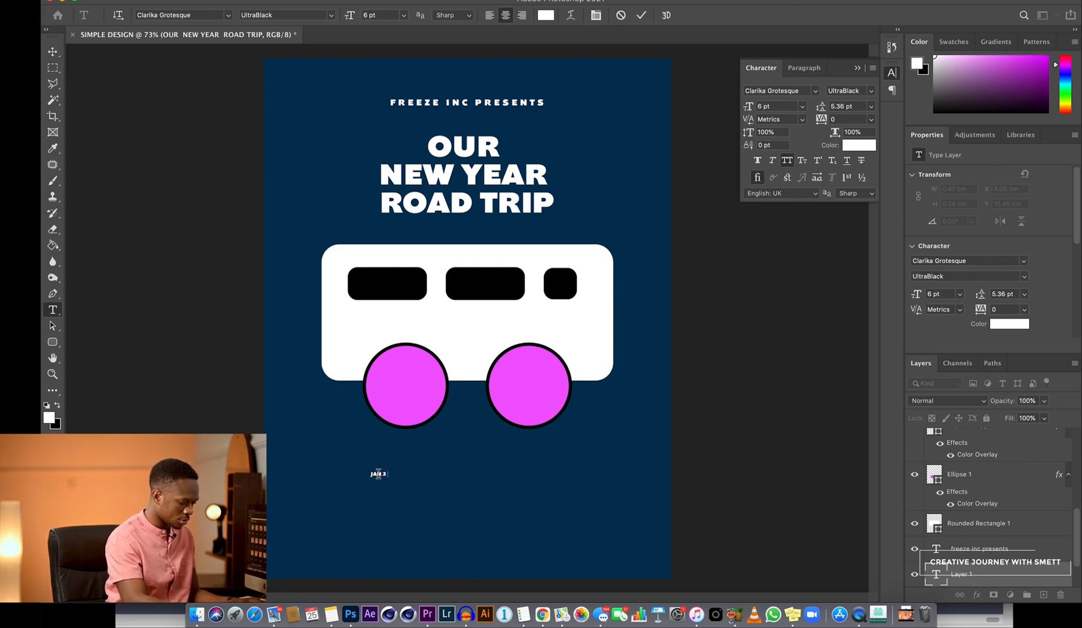
text(8,)
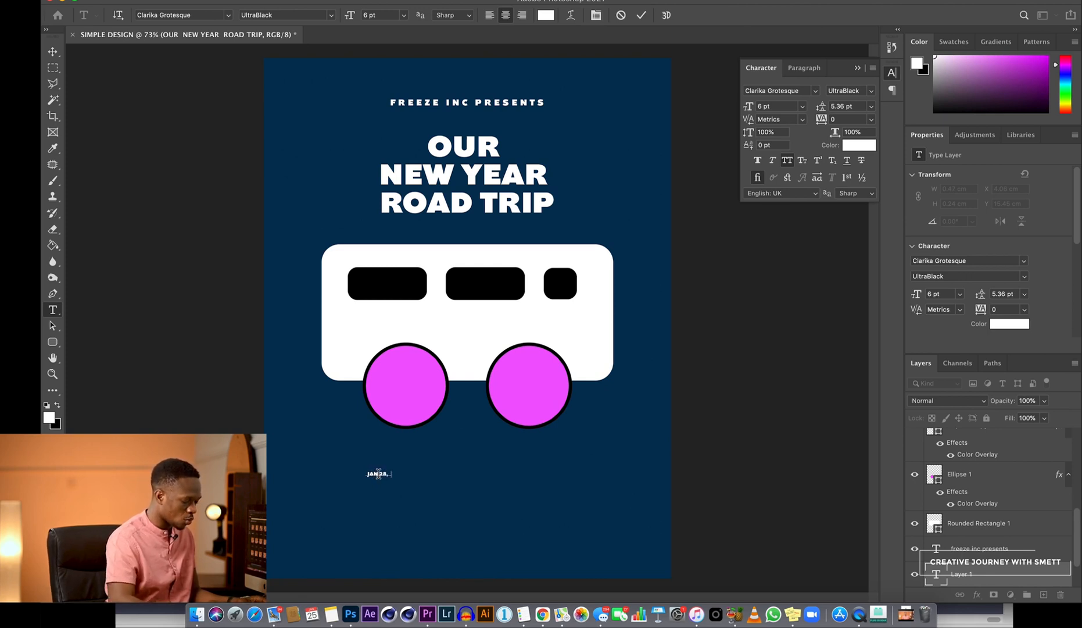
text( 2021)
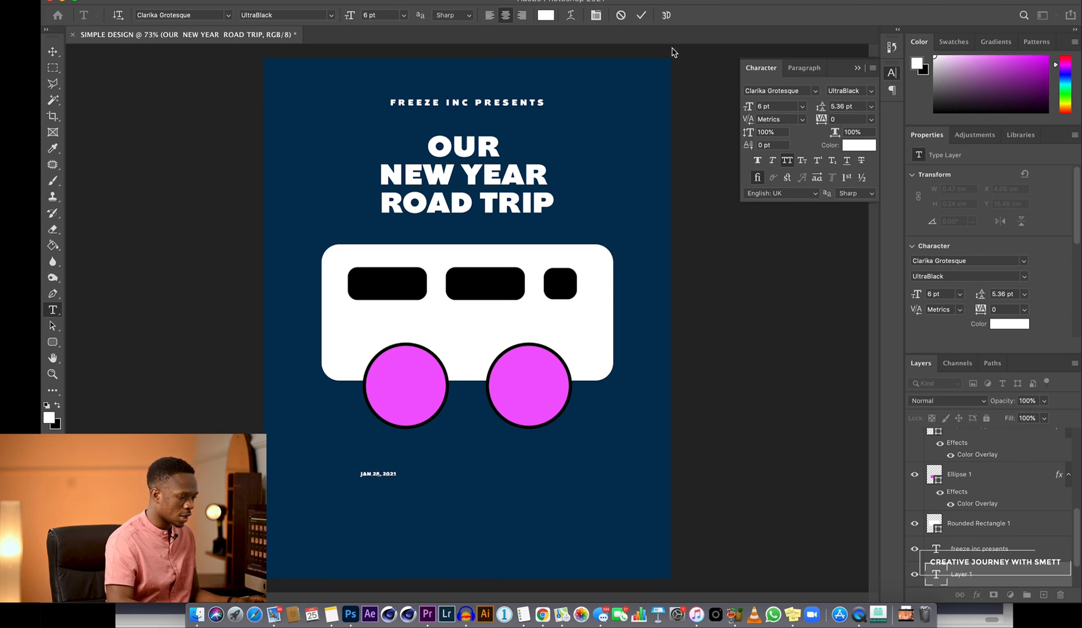
click(641, 15)
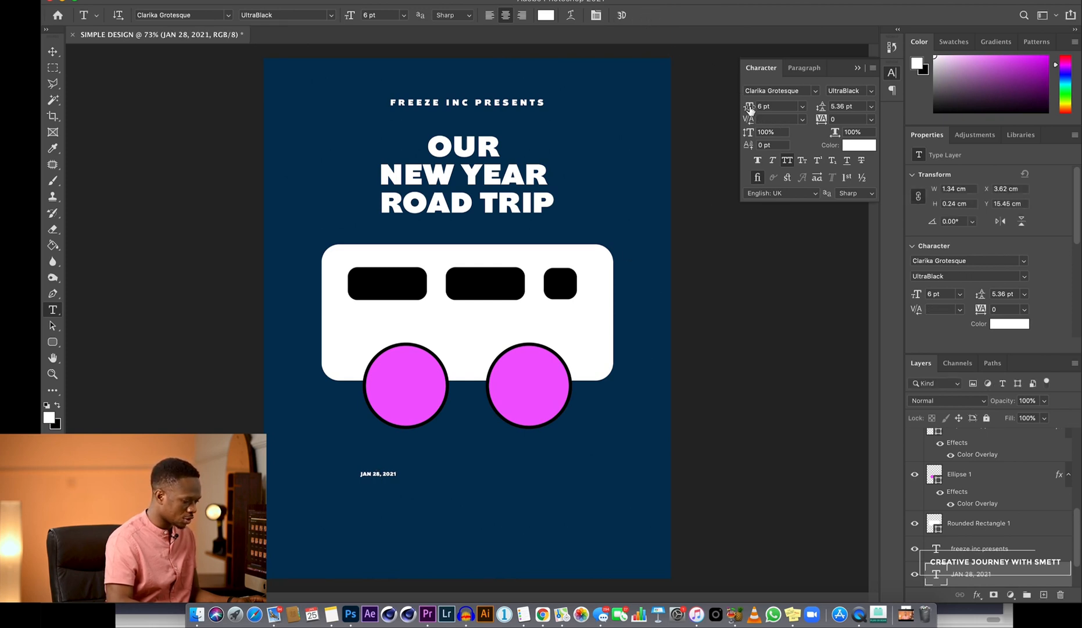
Set the date's font size to 25 pt and move it to the flyer's horizontal center, well below the wheels.
drag(750, 109, 759, 114)
click(51, 56)
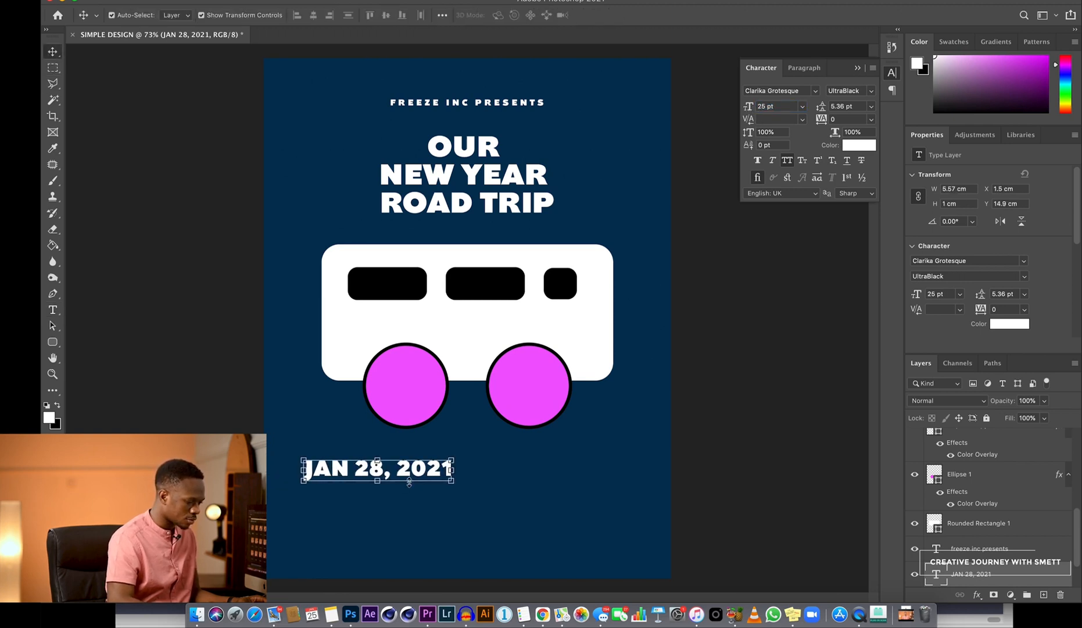
drag(401, 474, 487, 501)
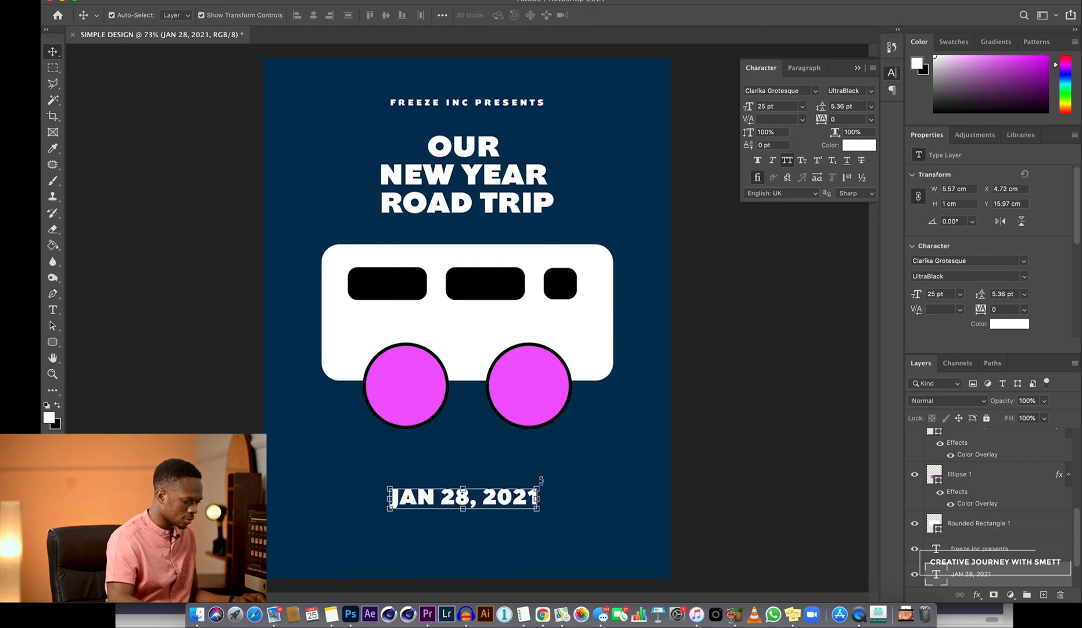
Scale the date up to about 36 pt and reposition it roughly centered below the bus.
drag(540, 480, 606, 454)
drag(584, 493, 559, 493)
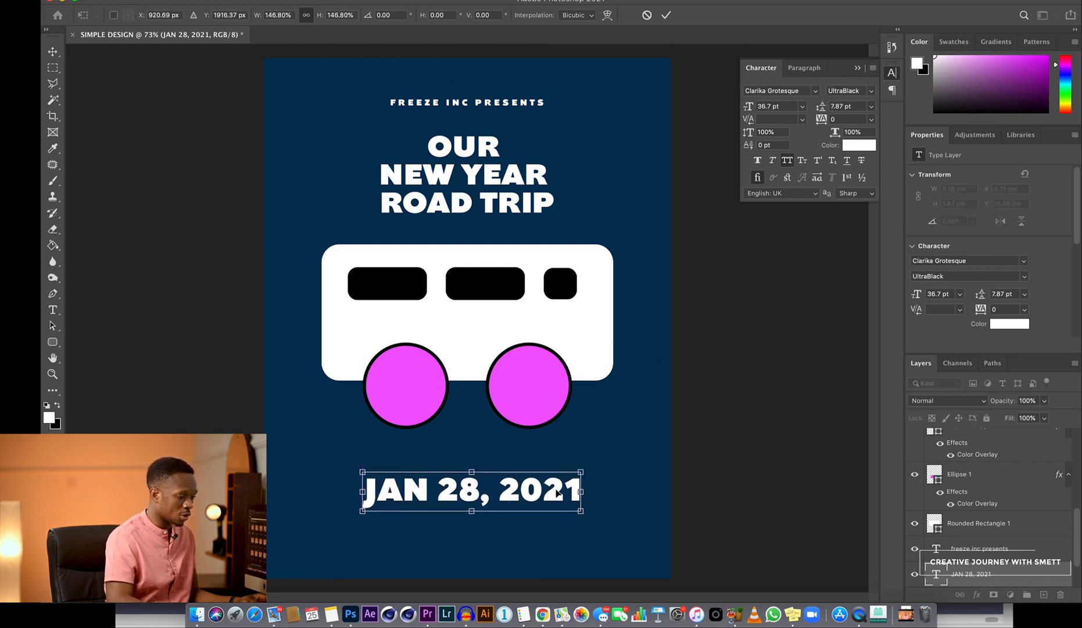
click(666, 15)
mouse_move(579, 492)
mouse_down()
mouse_move(538, 488)
mouse_move(563, 485)
mouse_move(569, 470)
mouse_move(577, 473)
mouse_move(526, 499)
mouse_move(575, 494)
mouse_move(566, 495)
mouse_up()
click(667, 16)
key(ctrl+t)
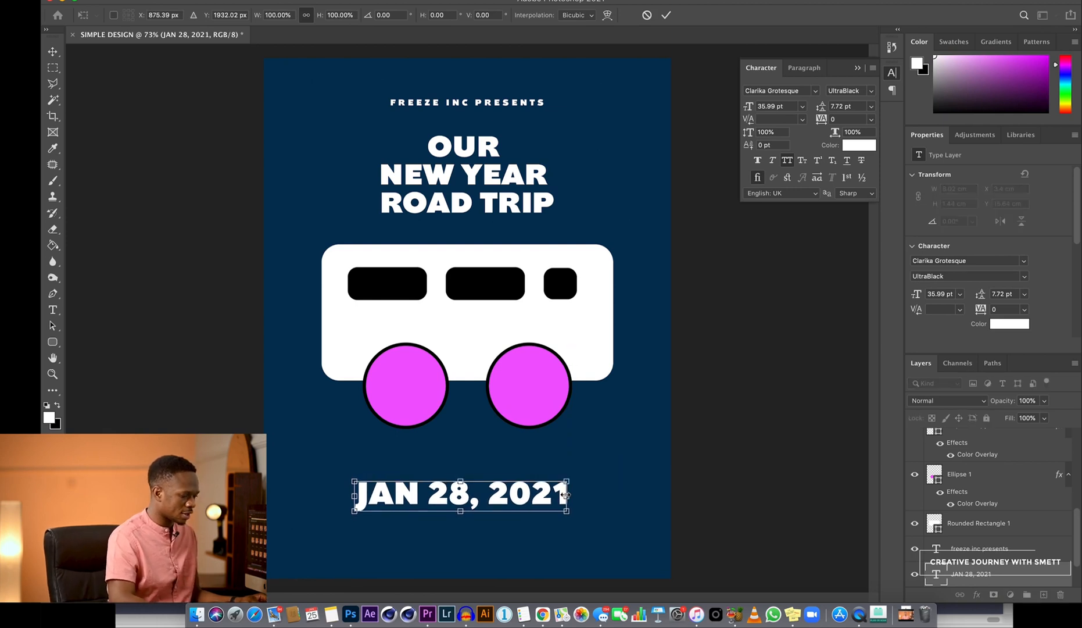
key(Return)
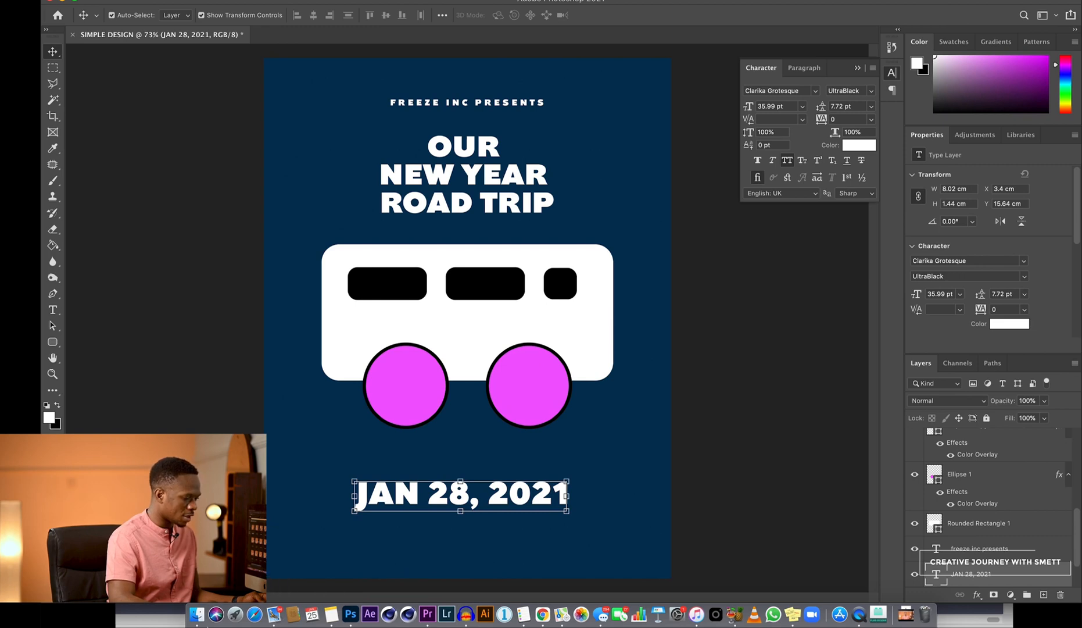
Switch to Finder, open the TUT 1 folder on the Desktop, and return to the Photoshop flyer.
click(197, 622)
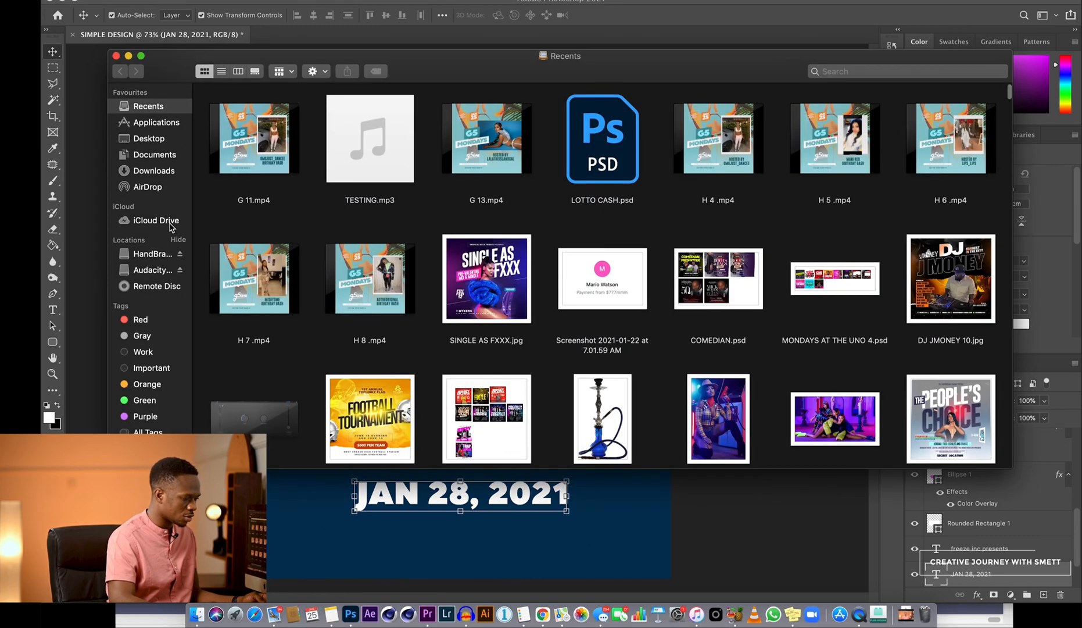
click(155, 171)
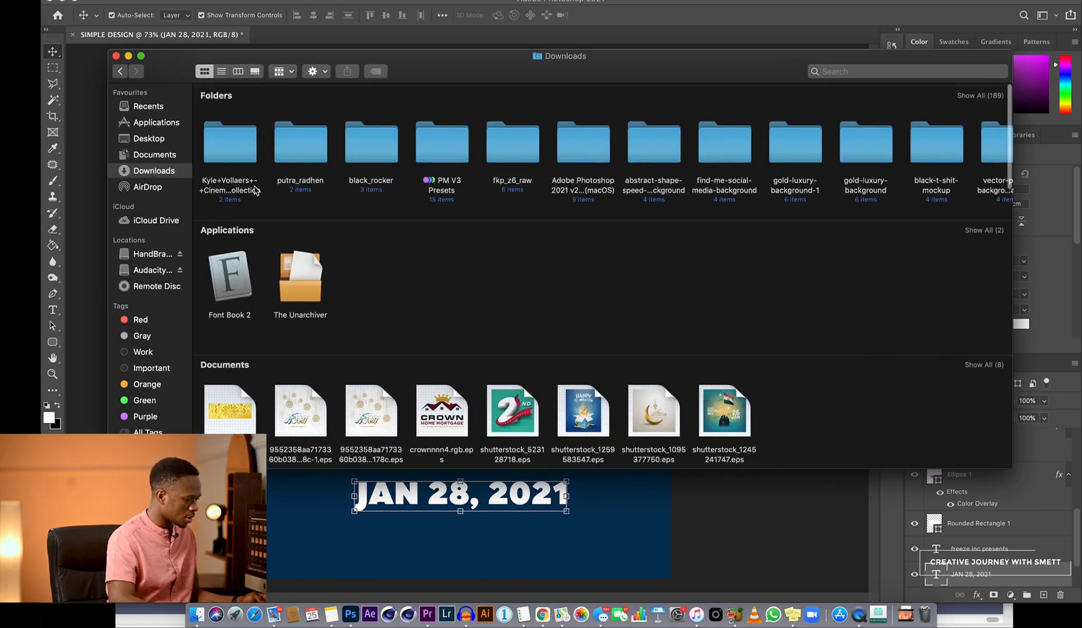
scroll(254, 190, down, 2)
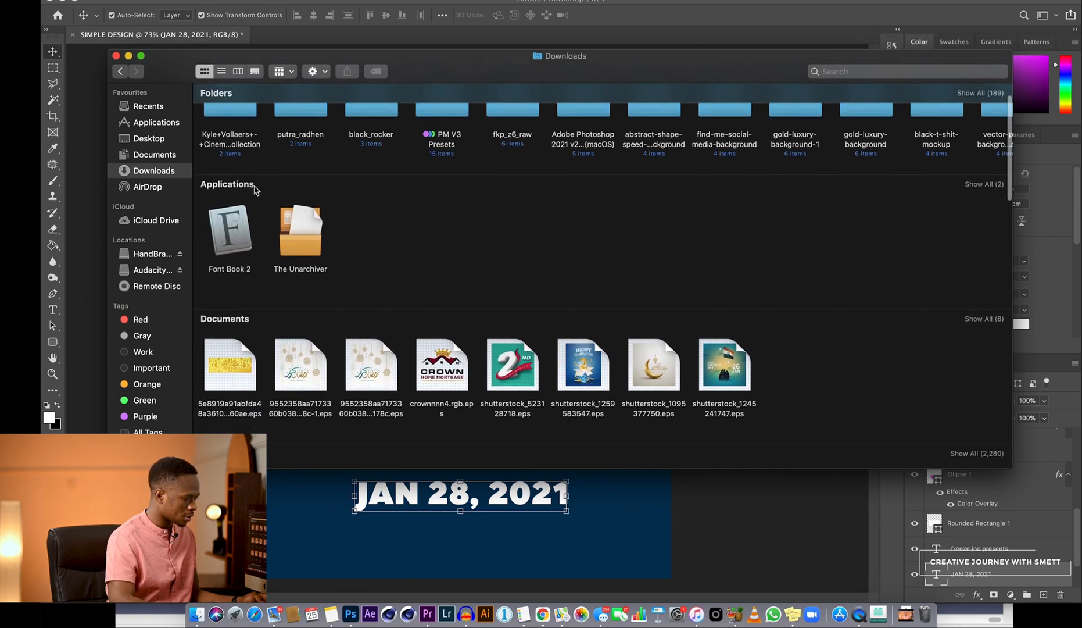
click(161, 140)
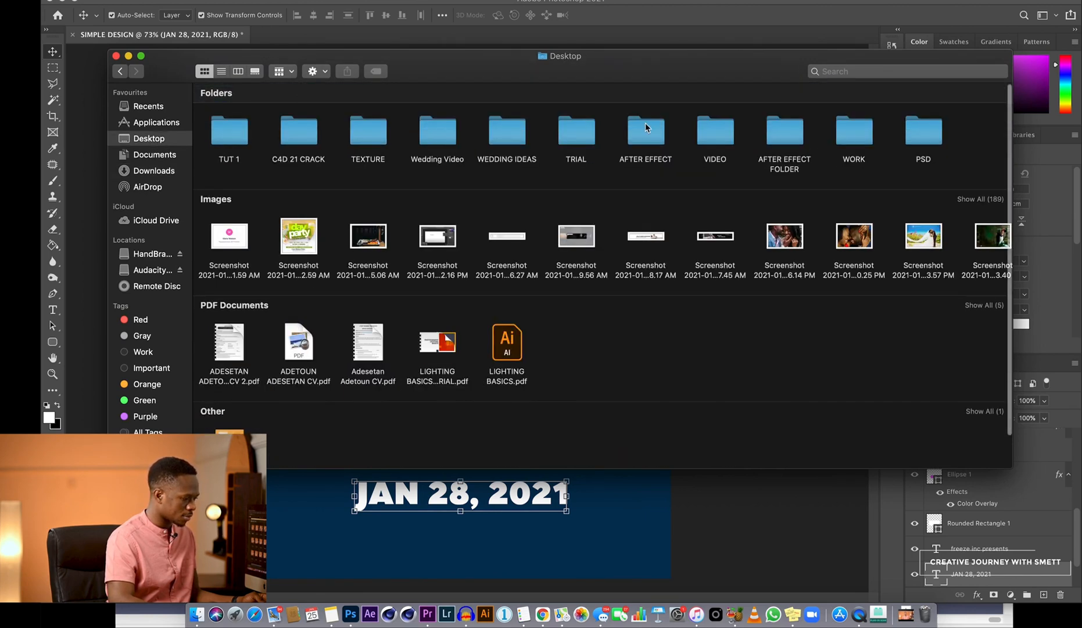
double_click(239, 134)
click(345, 38)
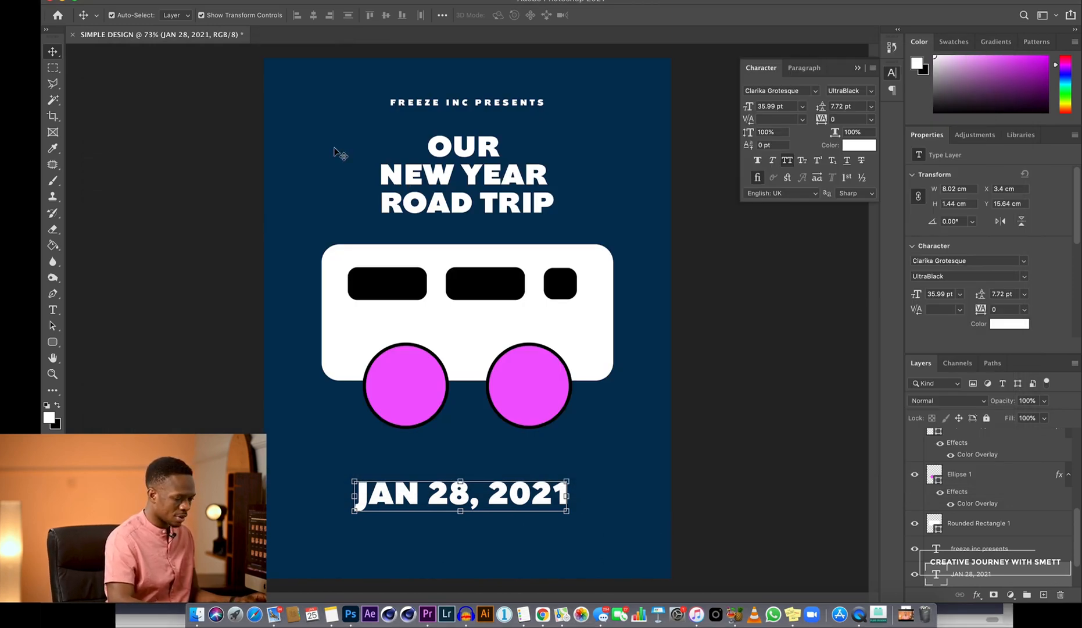
Deselect all layers and place the desert road photo from Finder's TUT 1 folder into the Photoshop flyer.
scroll(996, 492, up, 3)
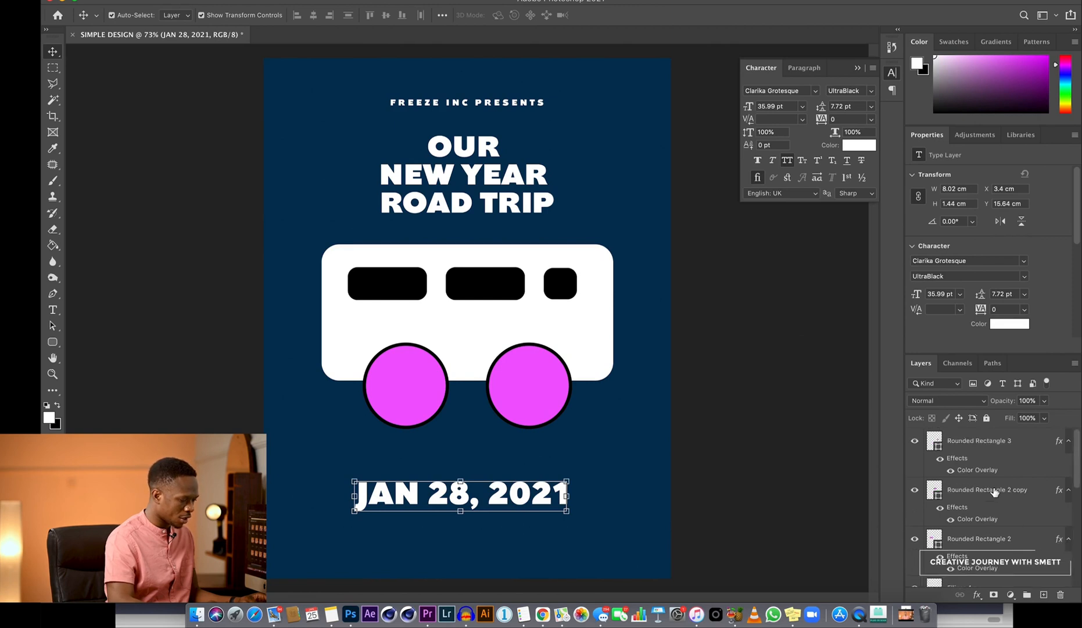
click(961, 452)
click(649, 382)
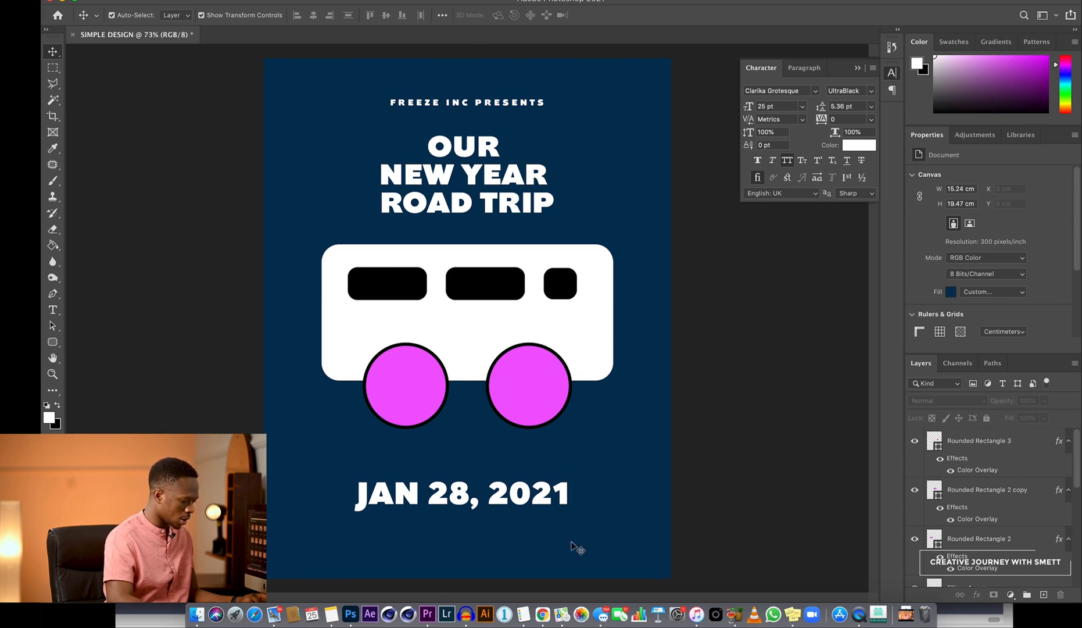
click(197, 620)
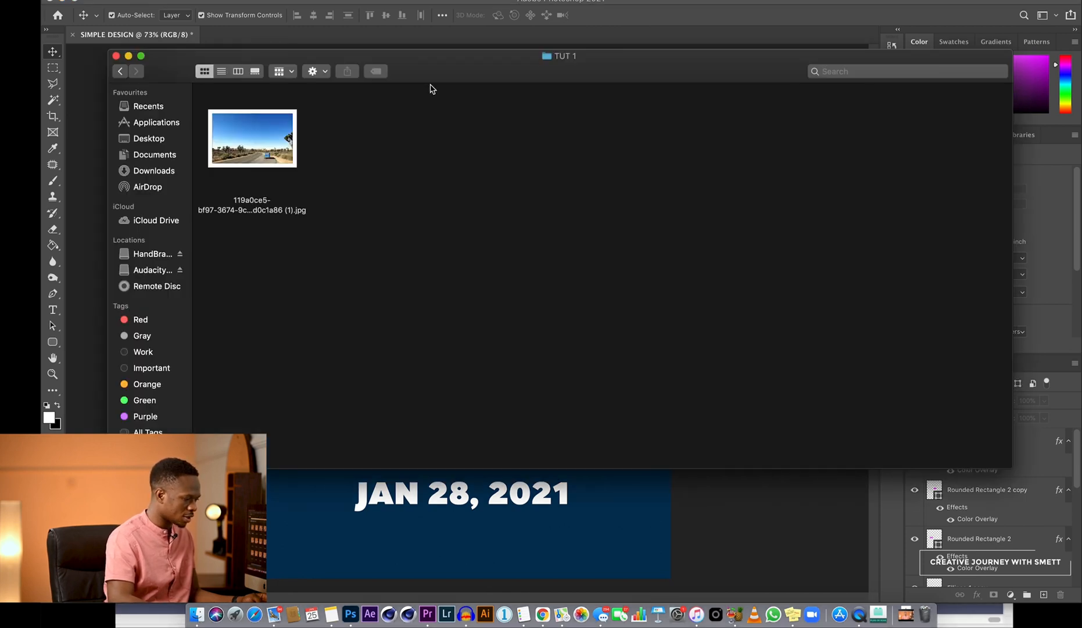
click(275, 146)
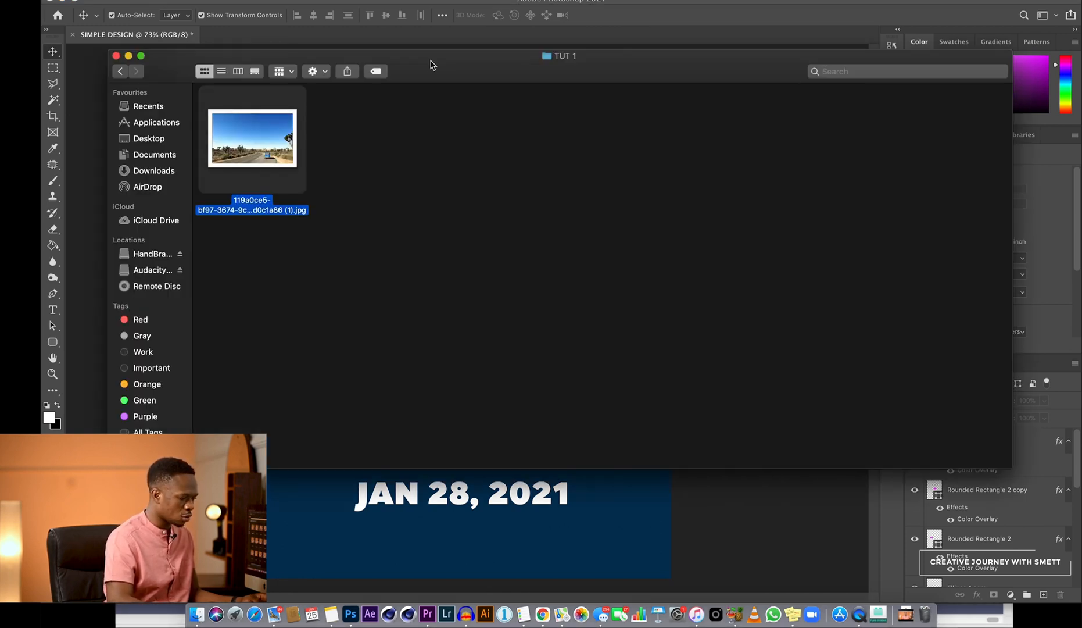
drag(433, 65, 631, 278)
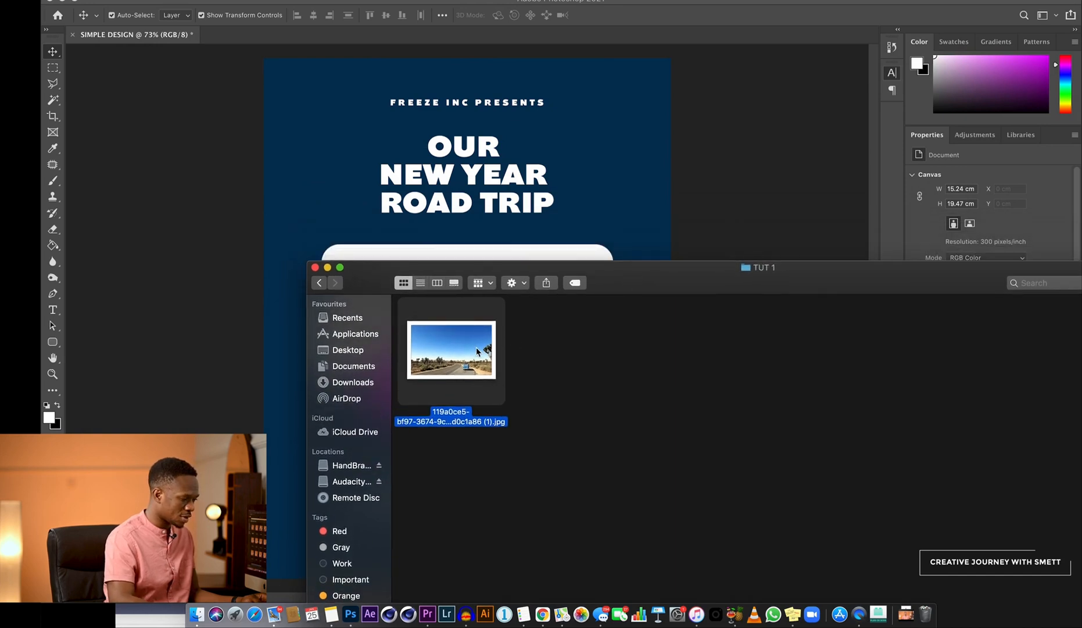
drag(476, 347, 384, 137)
drag(384, 135, 384, 136)
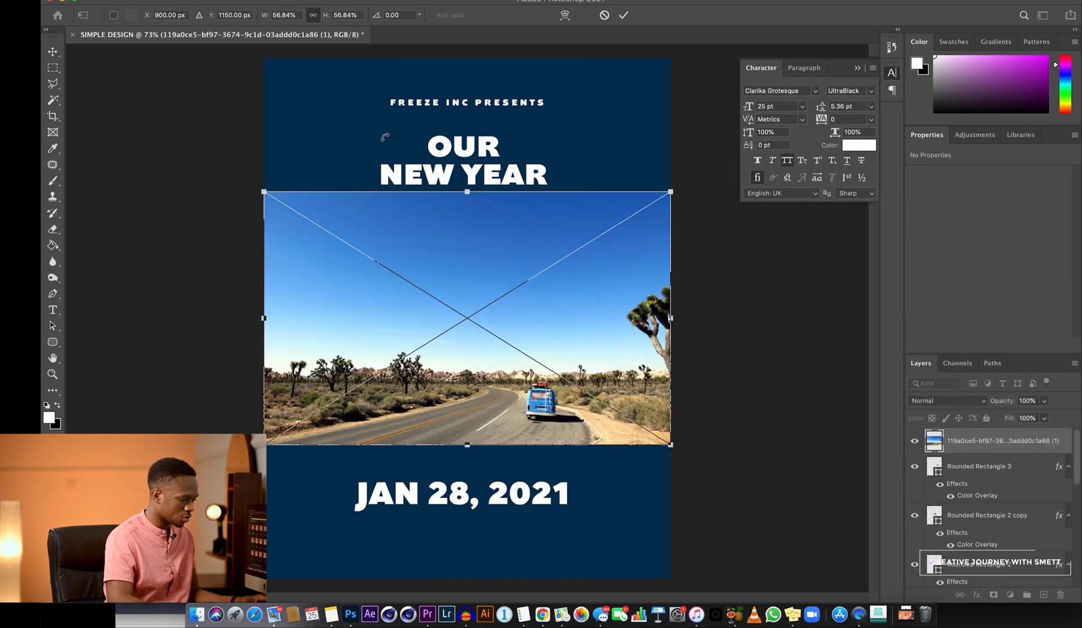
Enlarge the placed road photo proportionally from its center to cover the whole canvas.
key(super+minus)
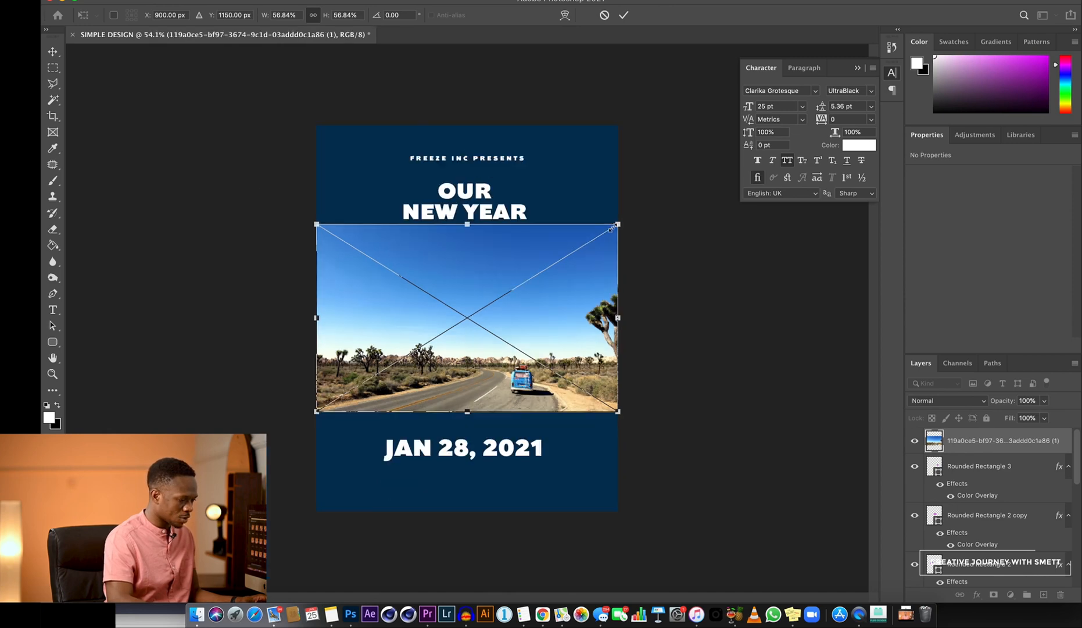
drag(615, 227, 778, 117)
key(Return)
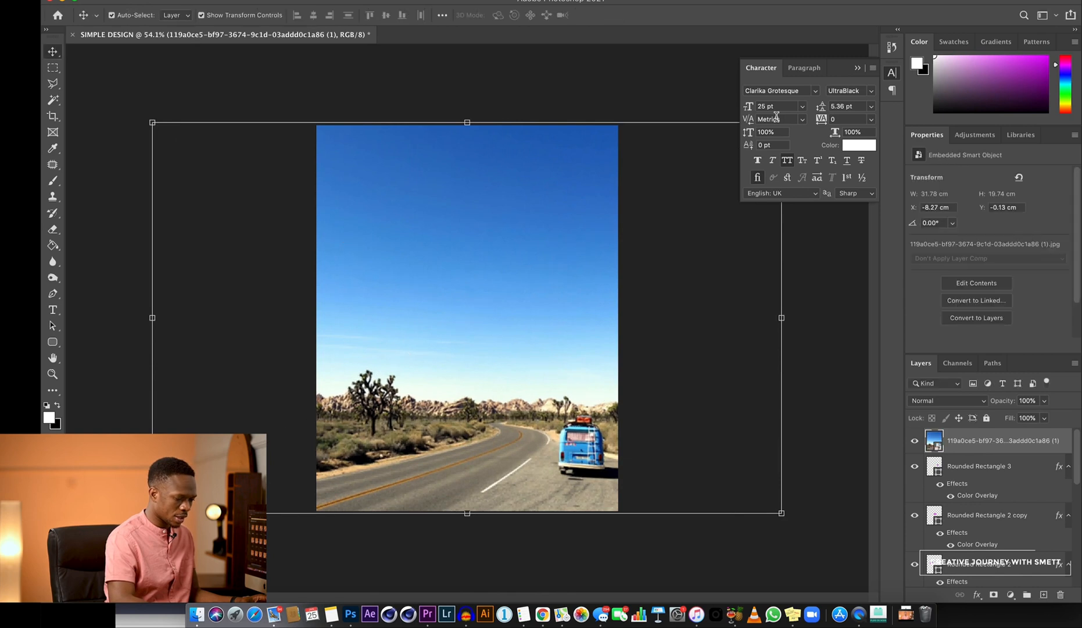
Move the photo layer directly above the Background layer and lower its opacity to 20%.
drag(982, 445, 967, 565)
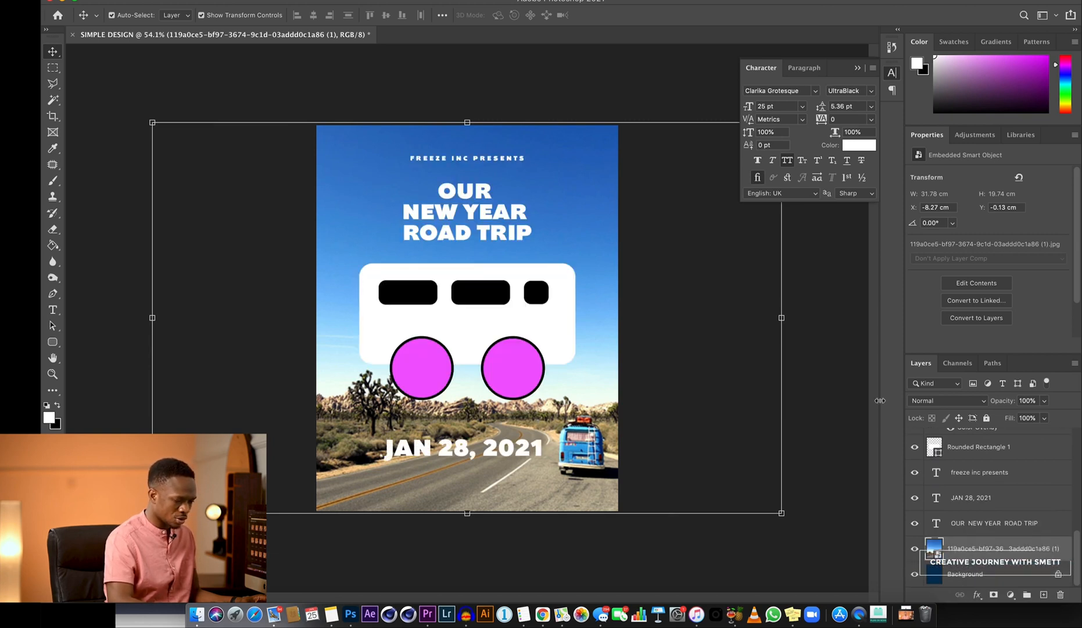
drag(1001, 403, 829, 409)
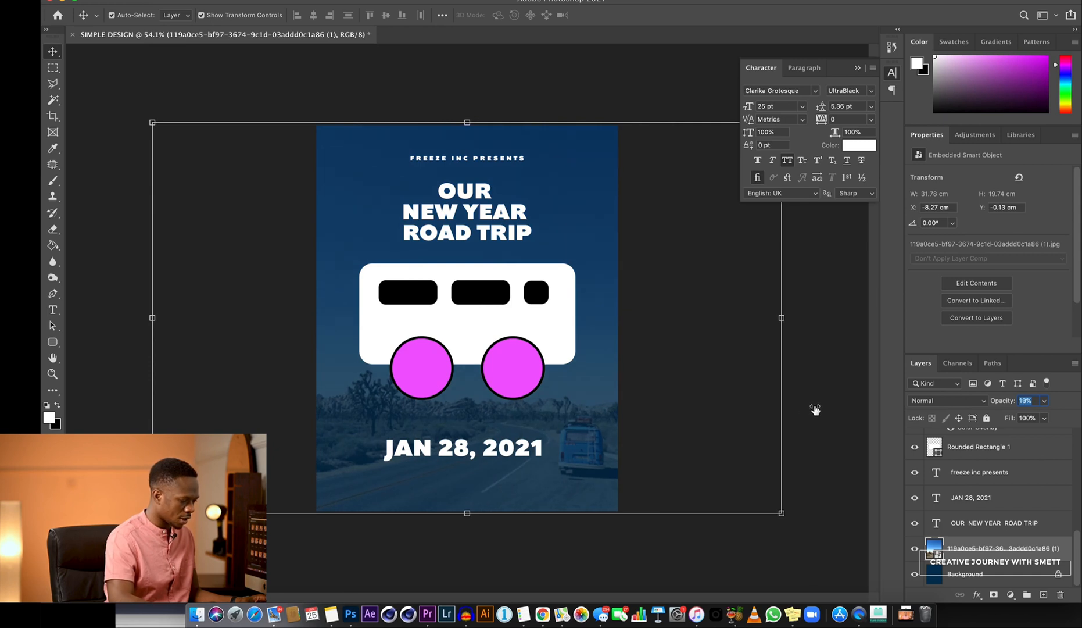
Scale the road photo proportionally from its center to about 211% and reposition it to cover the whole canvas with the bushes behind the bus.
key(super+minus)
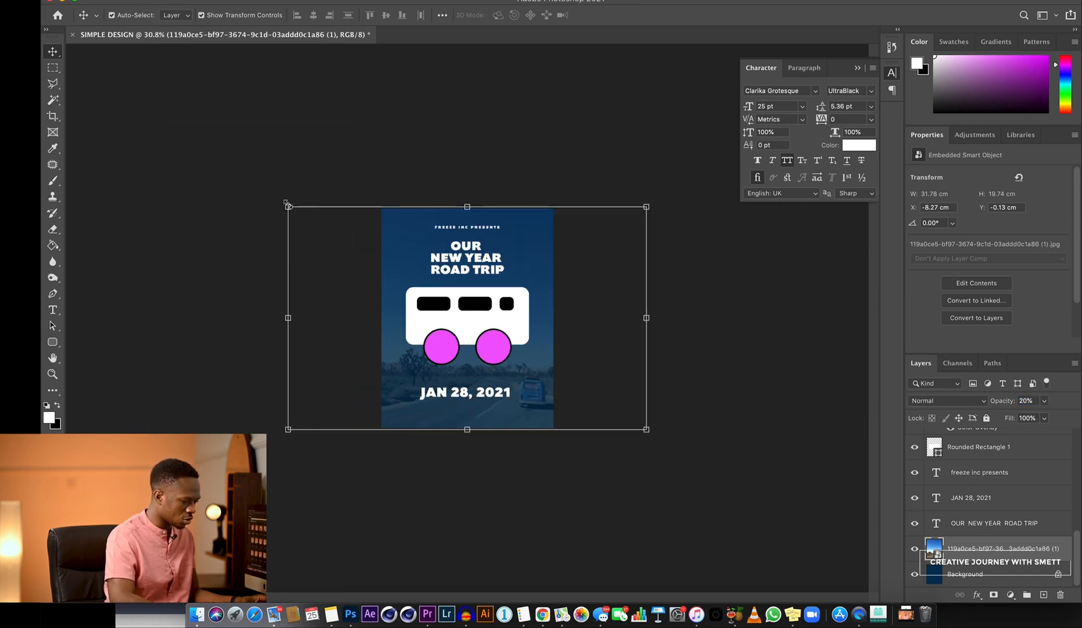
key(super+t)
drag(288, 207, 225, 152)
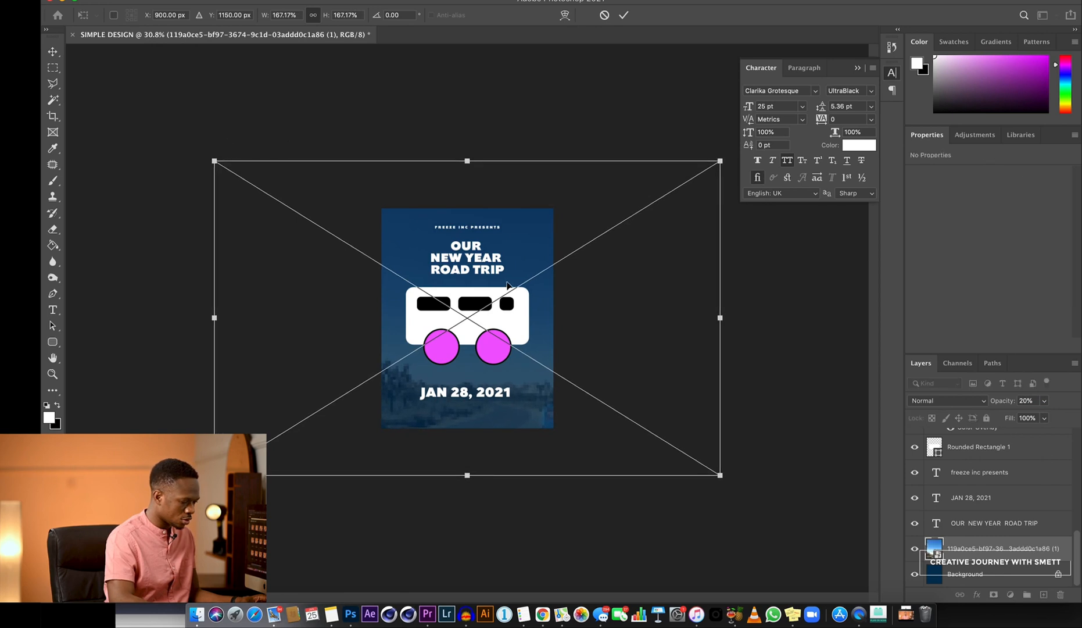
drag(506, 272, 507, 230)
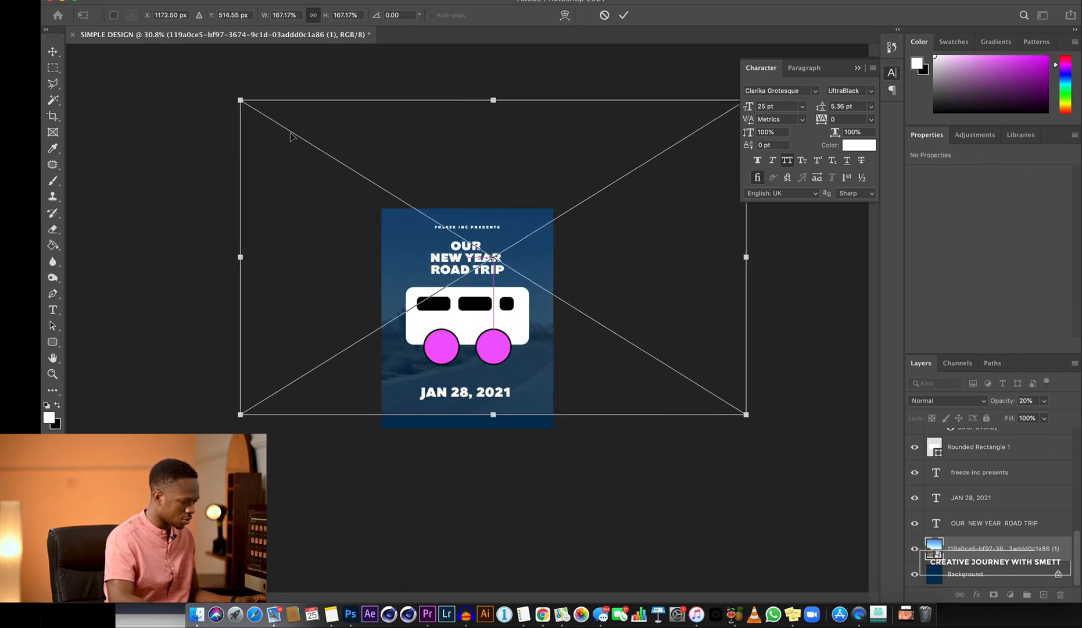
drag(239, 107, 171, 50)
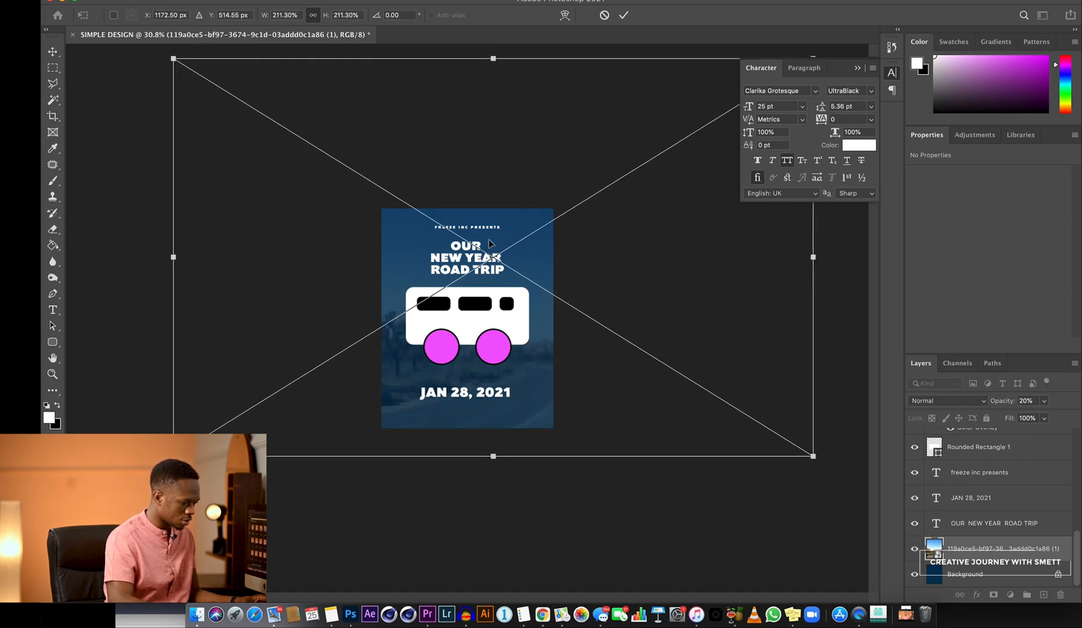
drag(510, 279, 538, 252)
key(Return)
scroll(488, 331, up, 2)
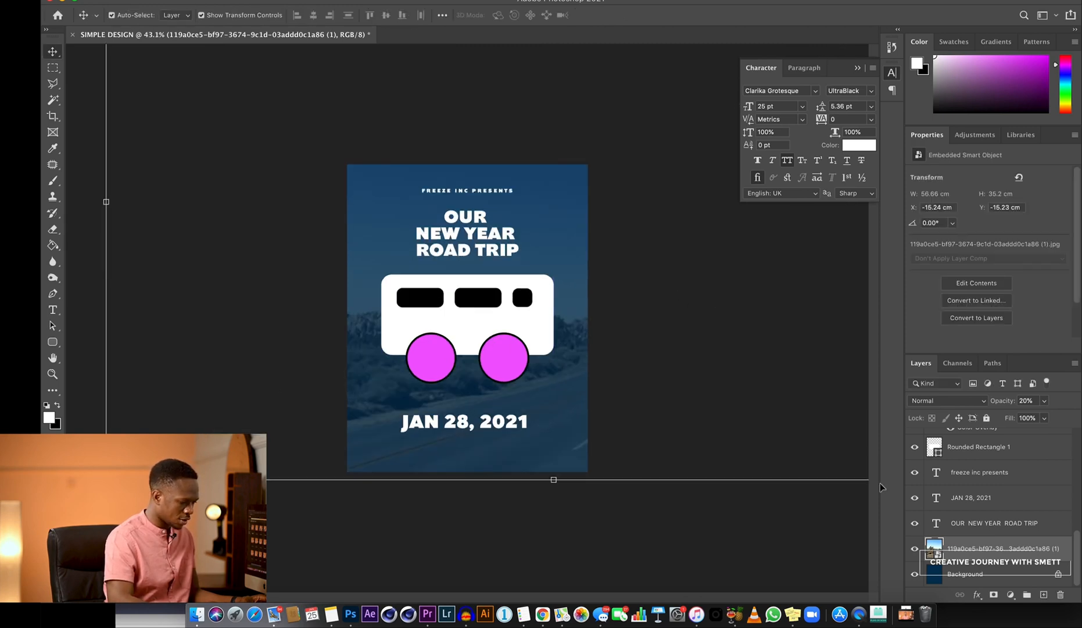
Try fading the photo's lower part with a layer mask and a 2000 px black brush, and undo the mask.
click(995, 595)
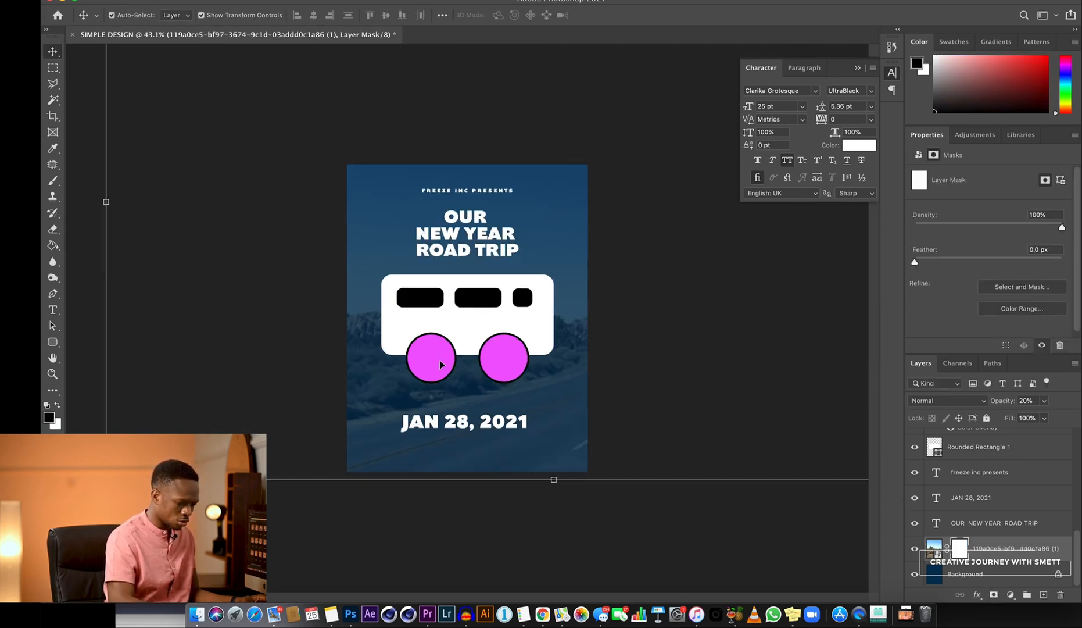
click(53, 182)
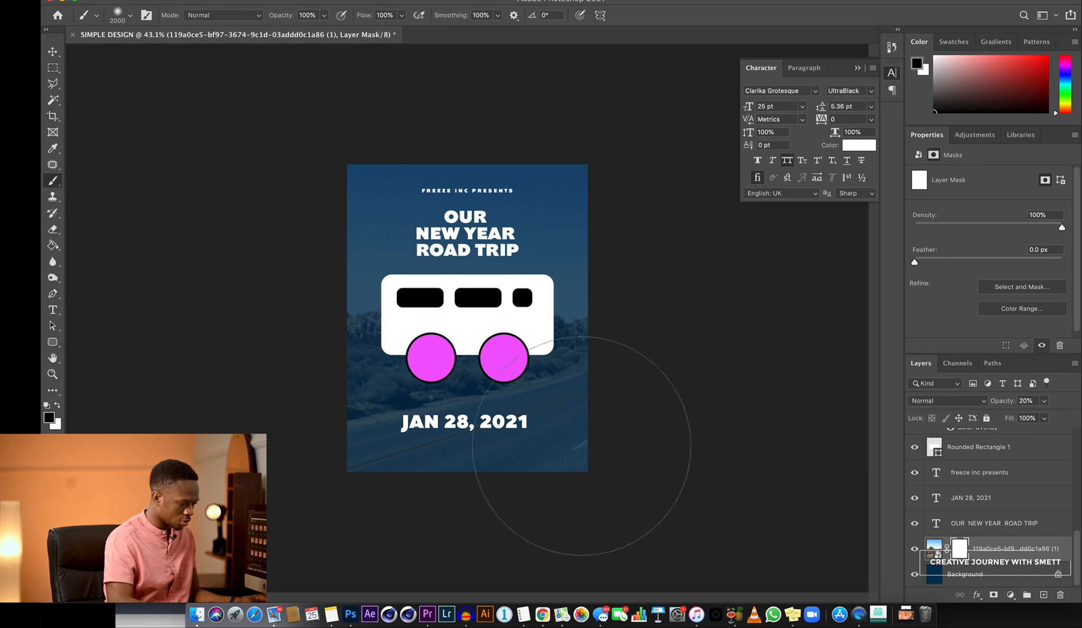
click(591, 461)
mouse_move(612, 496)
mouse_down()
mouse_move(363, 532)
mouse_move(357, 519)
mouse_move(388, 485)
mouse_up()
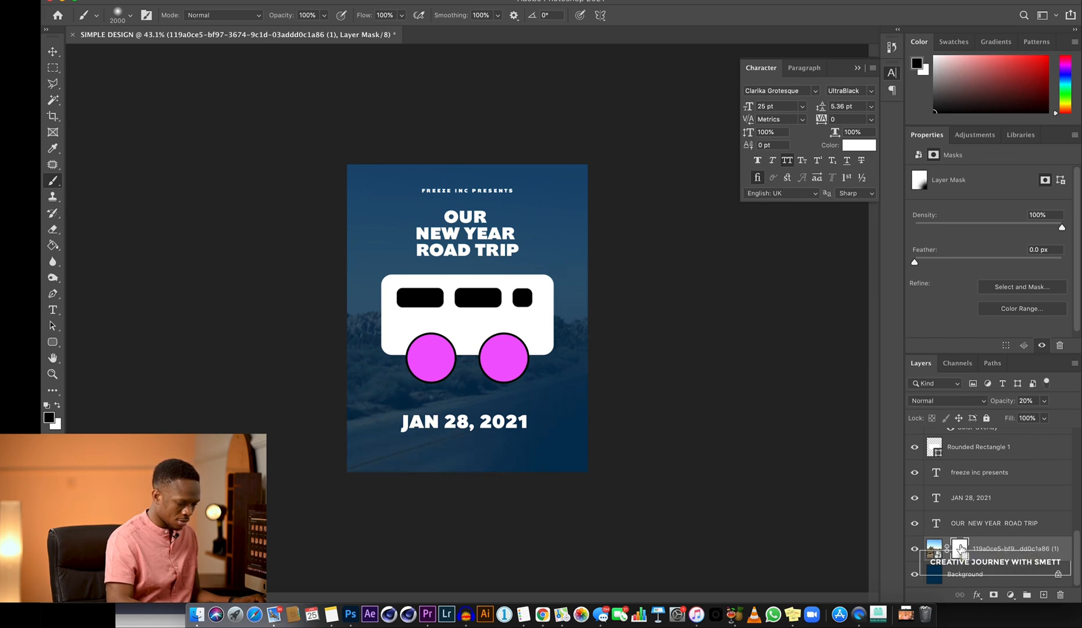
key(super+z)
key(super+z)
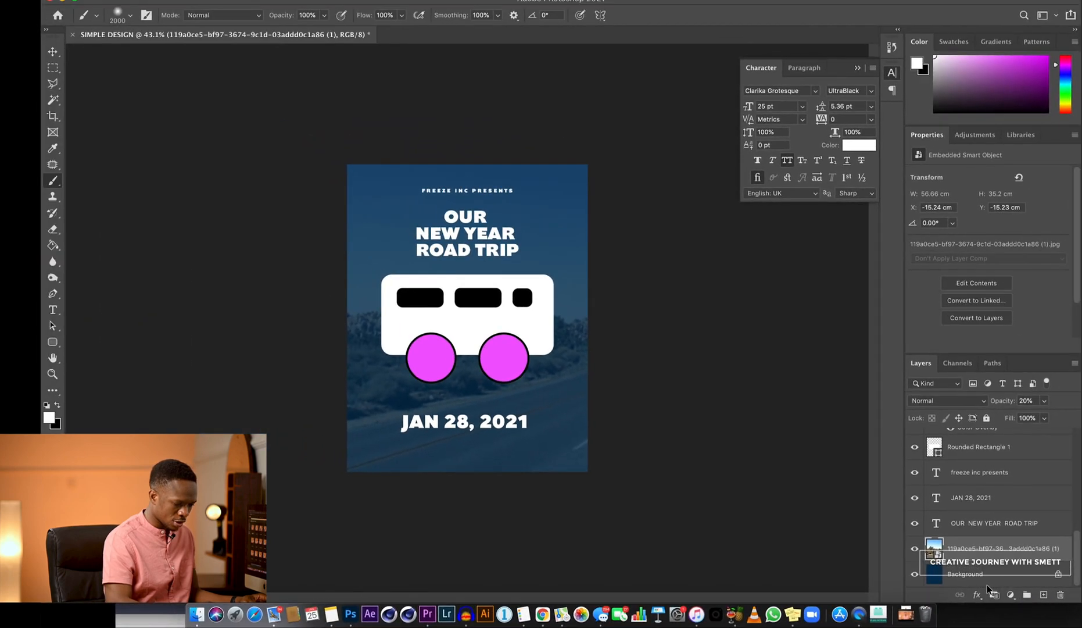
Add a layer mask to the road photo, paint its lower part out with the black 2000 px brush, and set the layer's opacity to 49%.
click(994, 596)
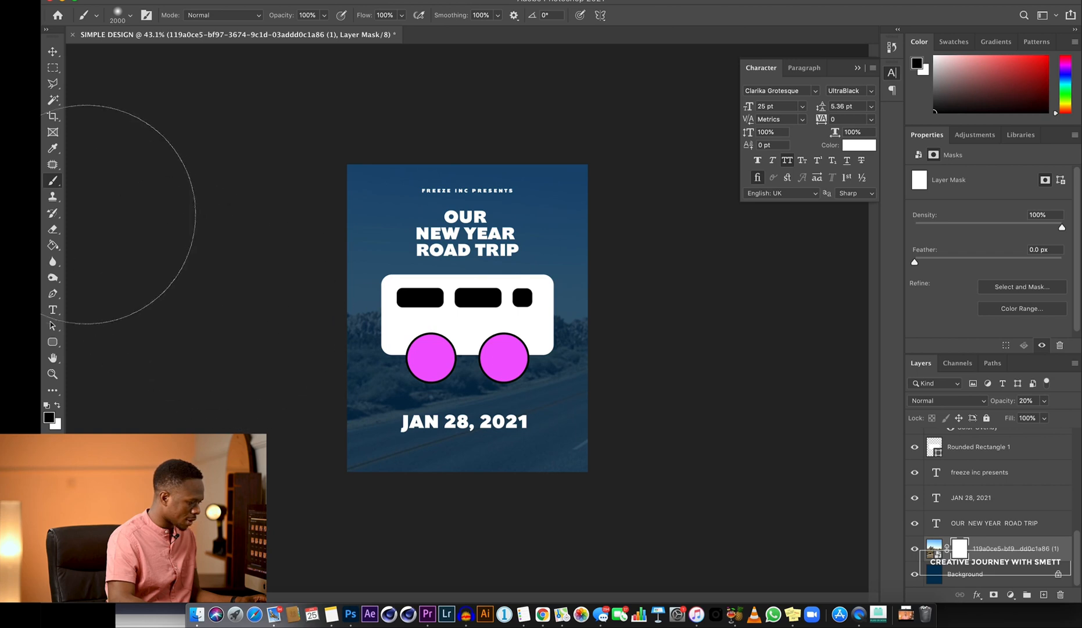
mouse_move(572, 468)
mouse_down()
mouse_move(604, 486)
mouse_move(386, 495)
mouse_move(286, 465)
mouse_move(591, 471)
mouse_up()
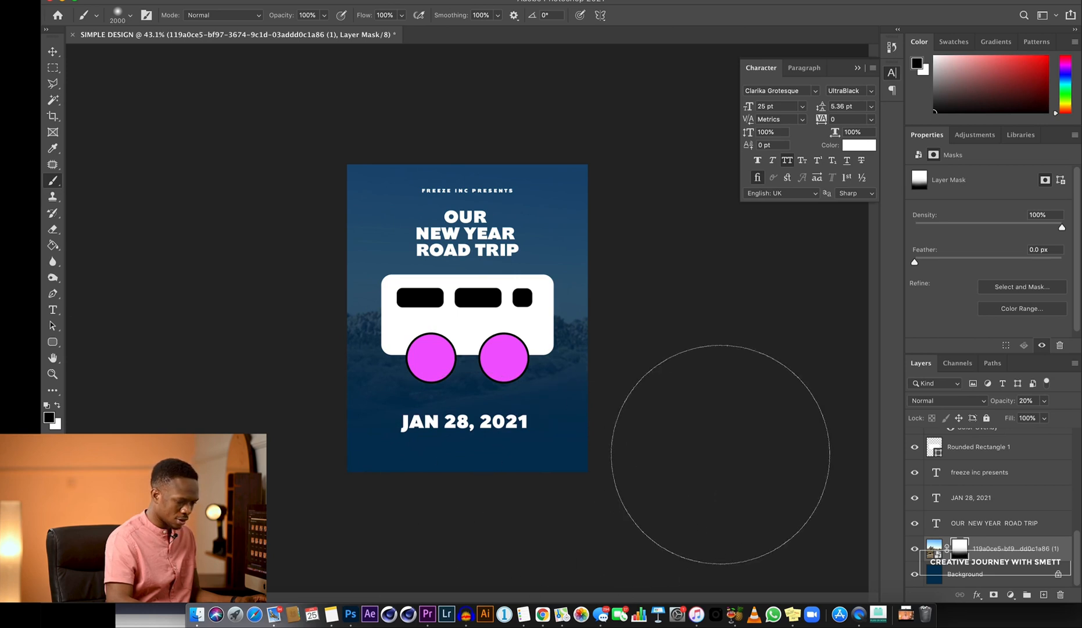
drag(1000, 402, 980, 416)
scroll(586, 263, up, 3)
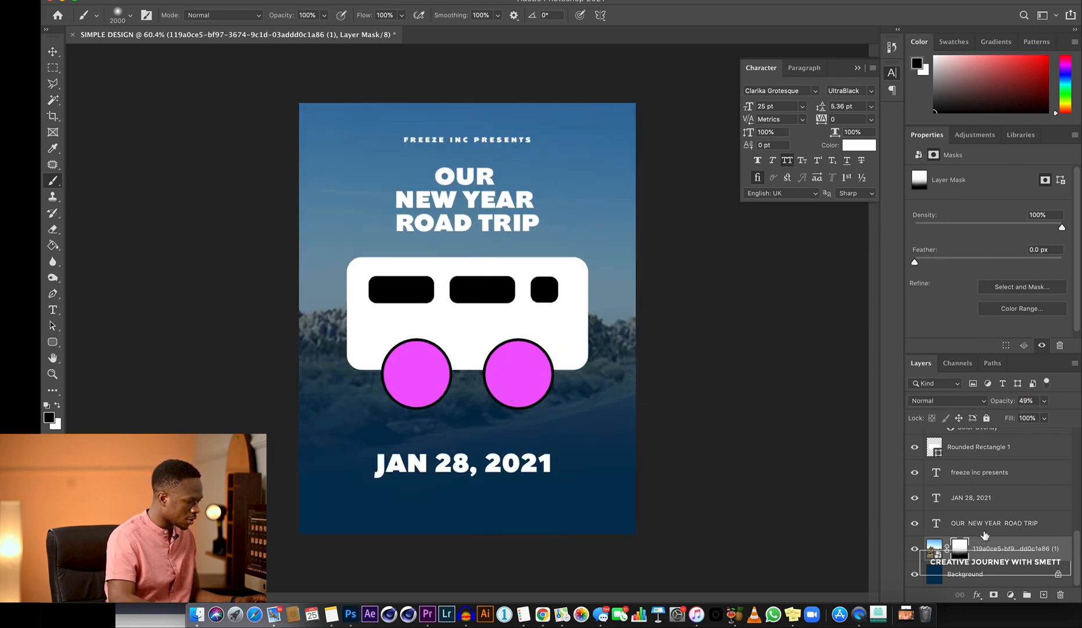
Move the date text down to about Y 16.21 cm and shift all bus shapes together straight down to Y 7.8 cm.
click(52, 51)
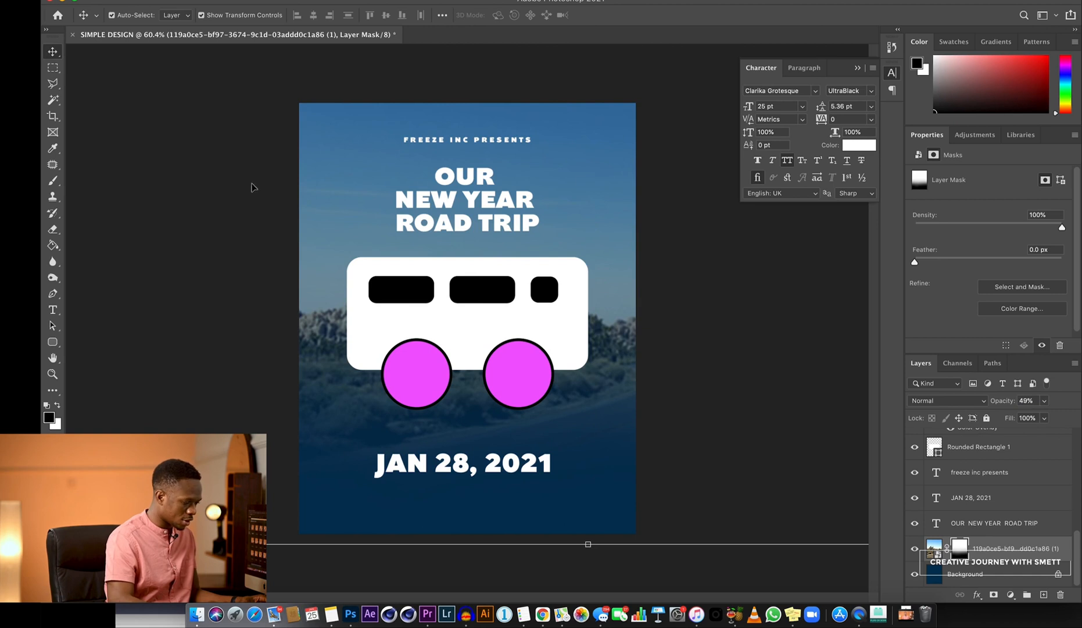
drag(475, 463, 469, 479)
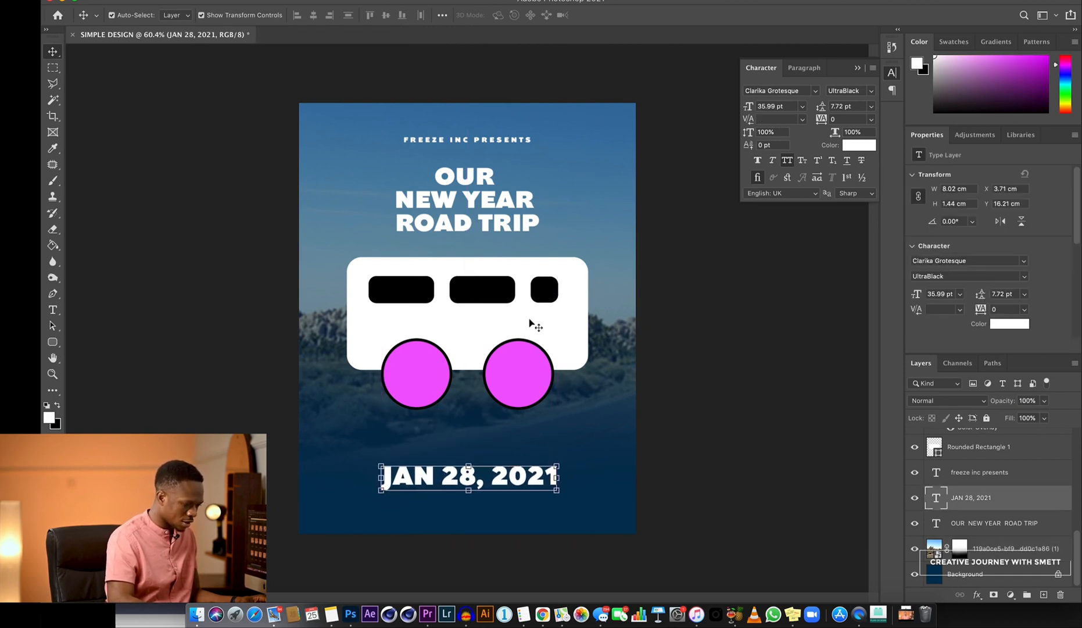
click(530, 320)
scroll(960, 472, up, 1)
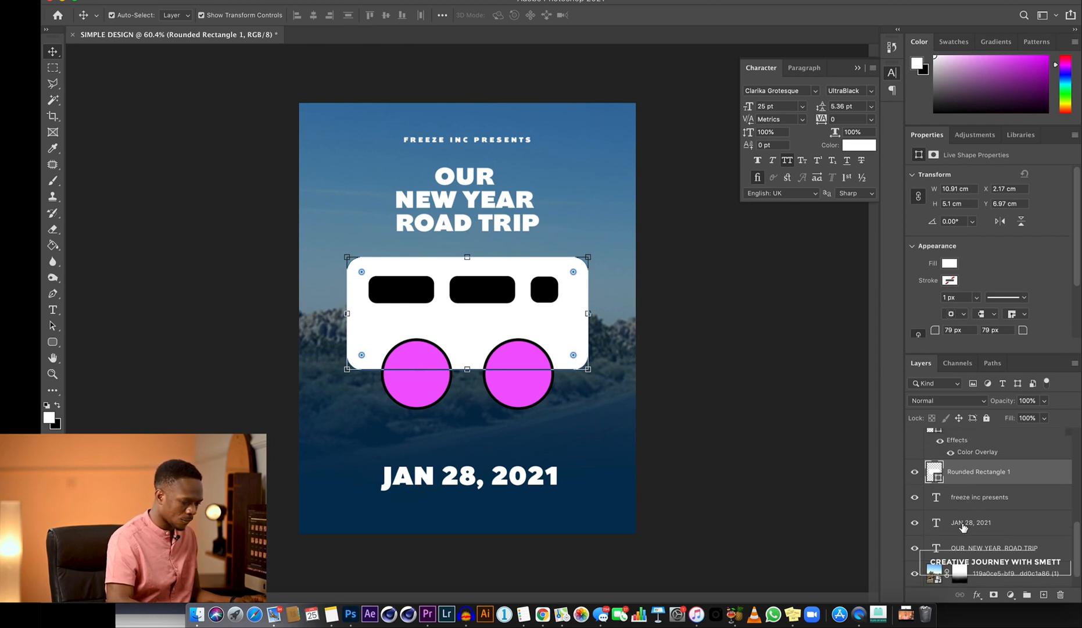
scroll(964, 523, up, 6)
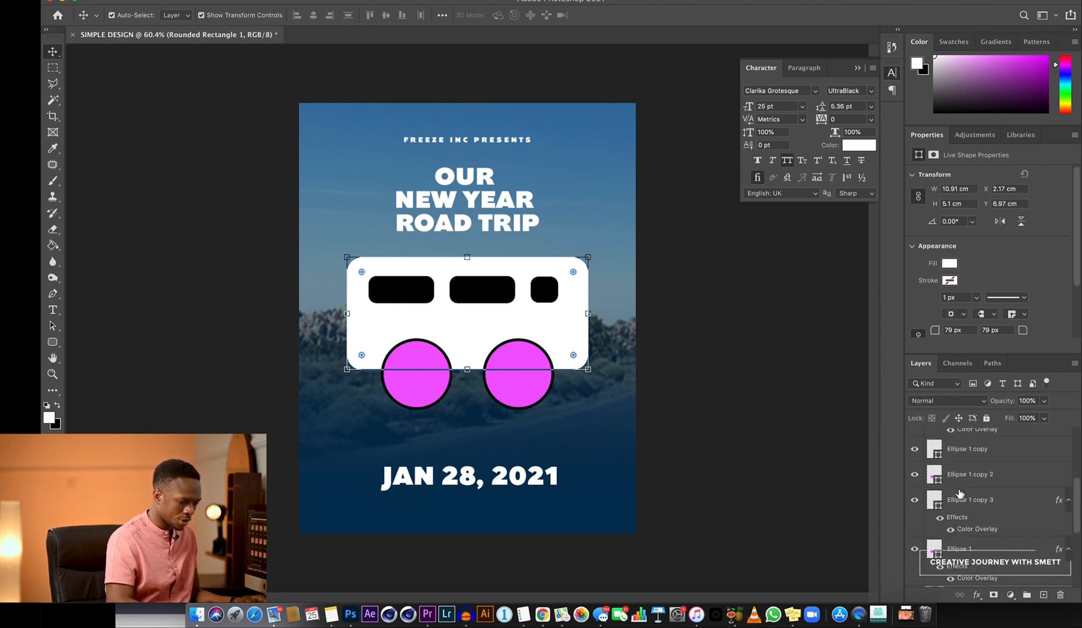
scroll(962, 486, up, 3)
scroll(969, 470, up, 1)
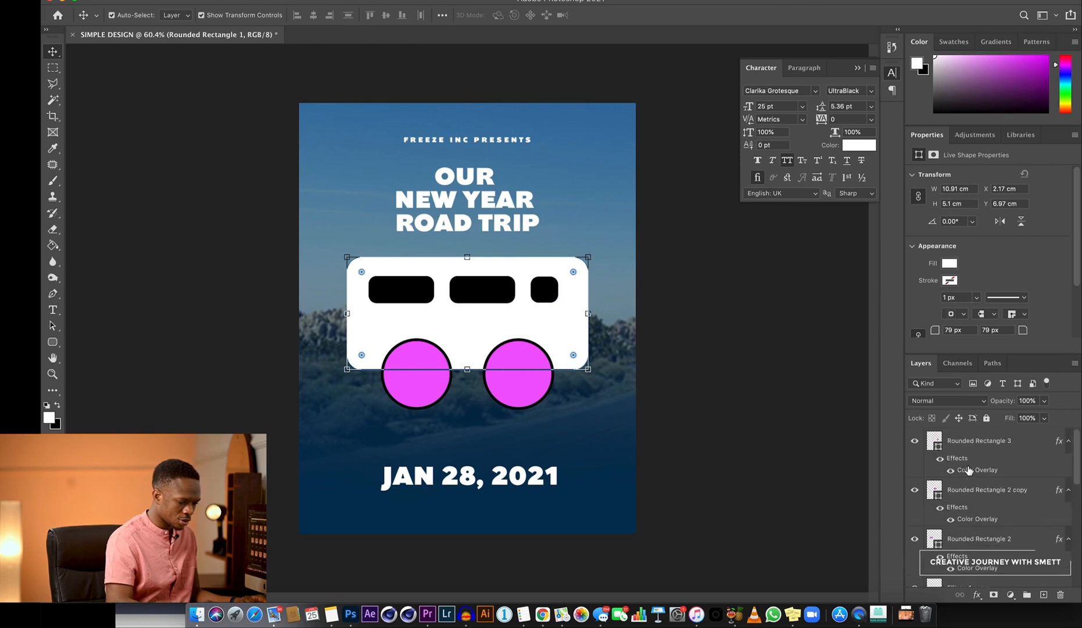
shift+click(968, 447)
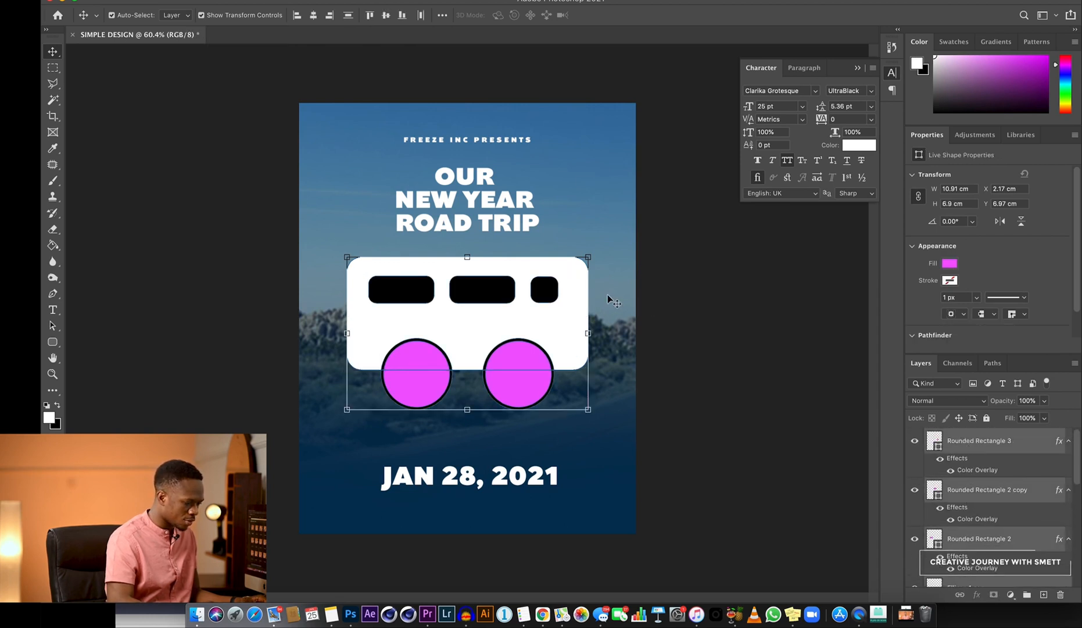
mouse_move(552, 320)
mouse_down()
mouse_move(552, 342)
mouse_move(552, 332)
mouse_up()
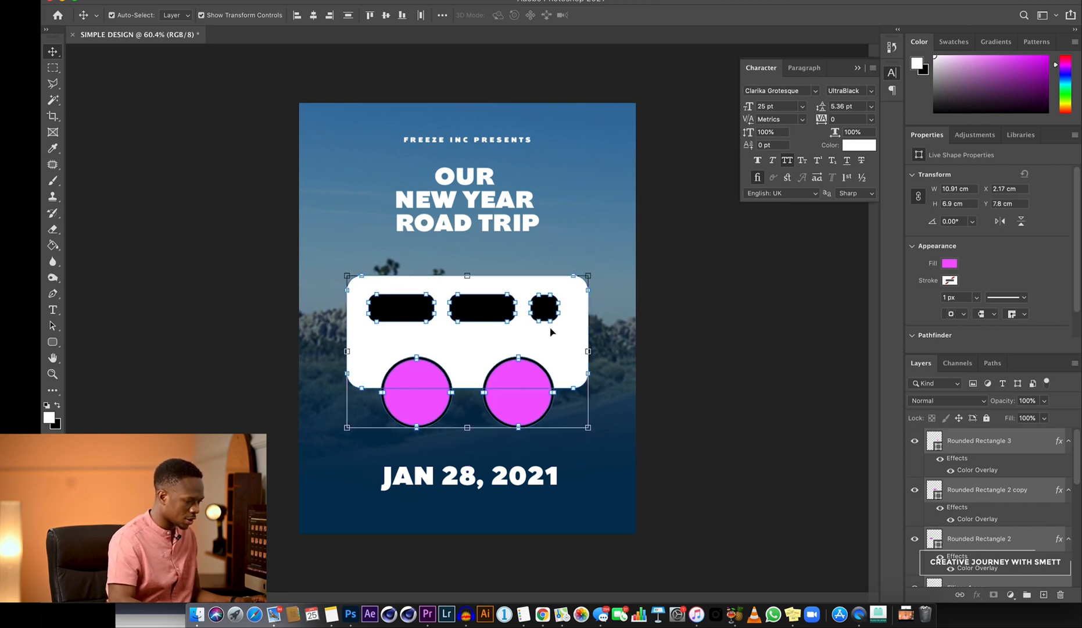
Move the headline down to about Y 3.42 cm and the FREEZE INC PRESENTS line down to about Y 2.03 cm.
drag(439, 201, 432, 217)
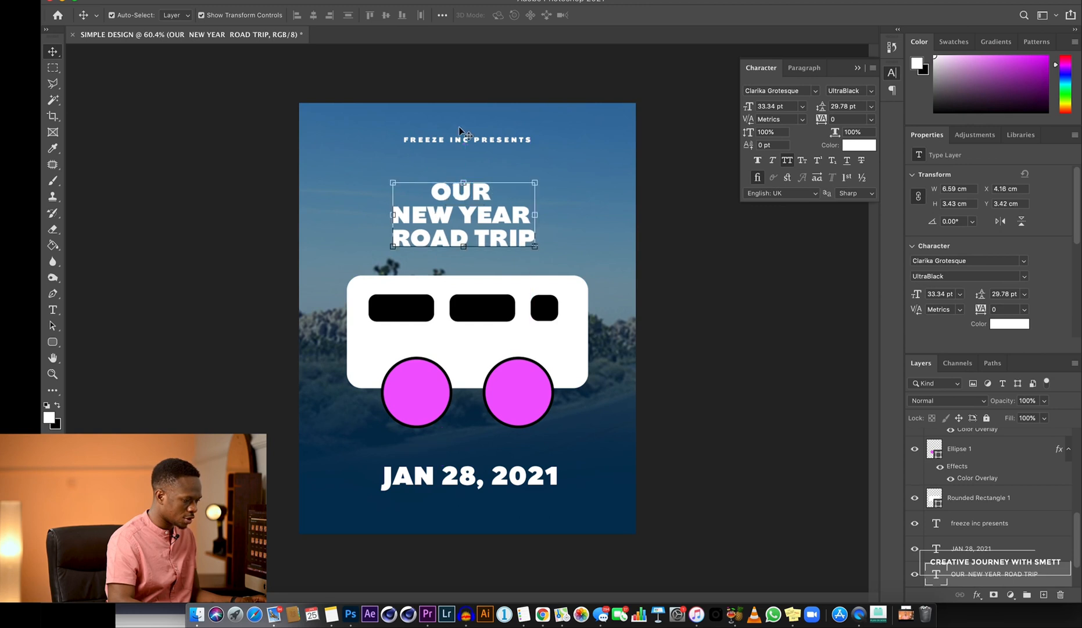
click(458, 142)
drag(460, 142, 463, 154)
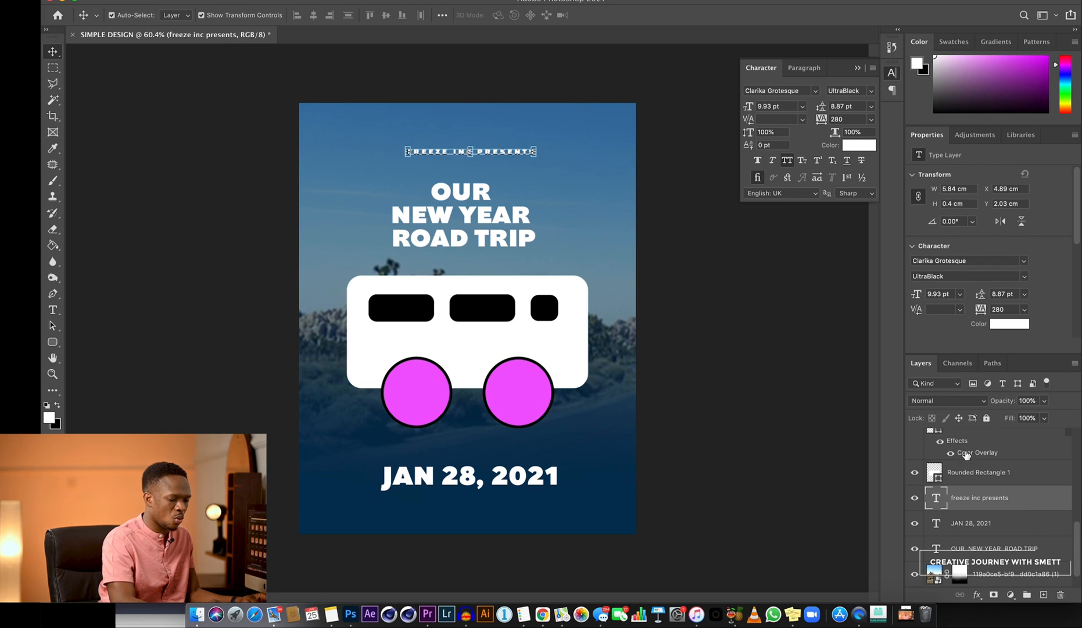
Break the presenter line into two lines, with FREEZE INC above PRESENTS.
scroll(967, 454, up, 5)
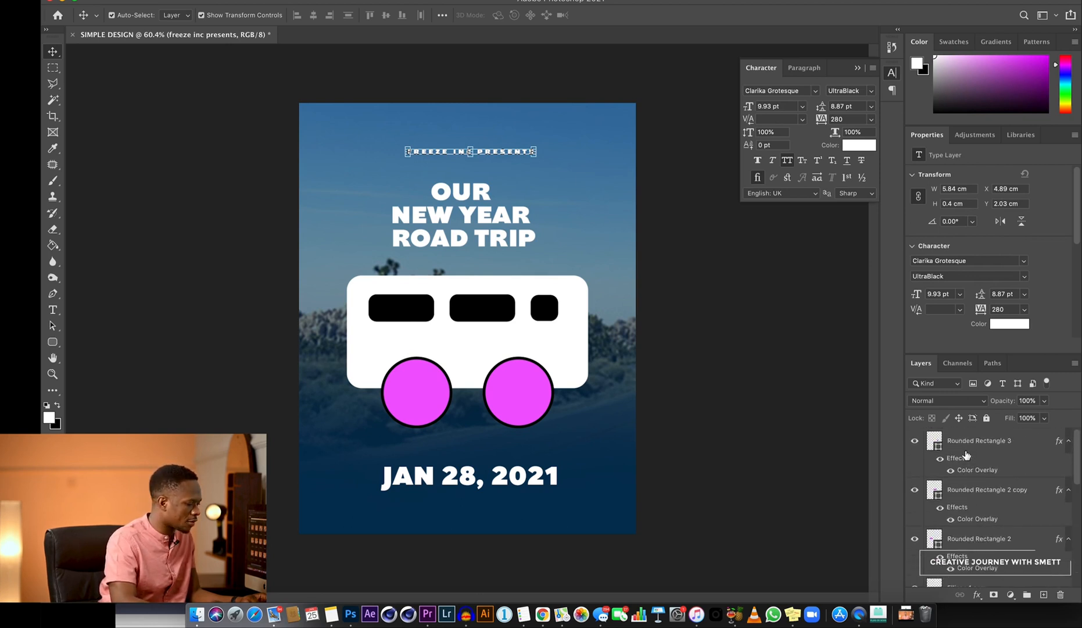
click(53, 311)
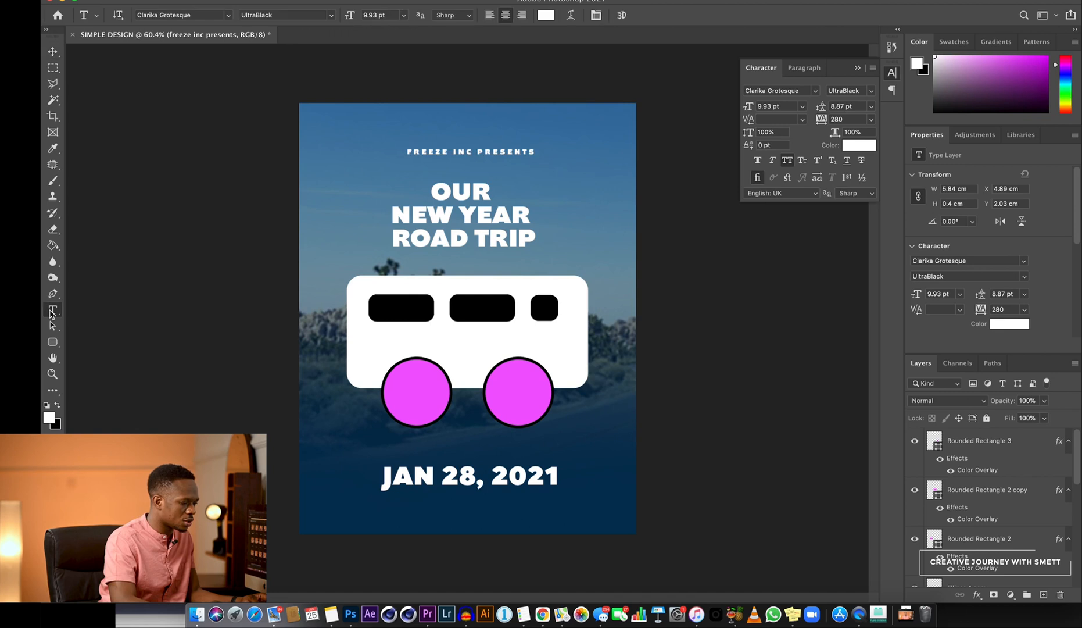
click(478, 151)
key(BackSpace)
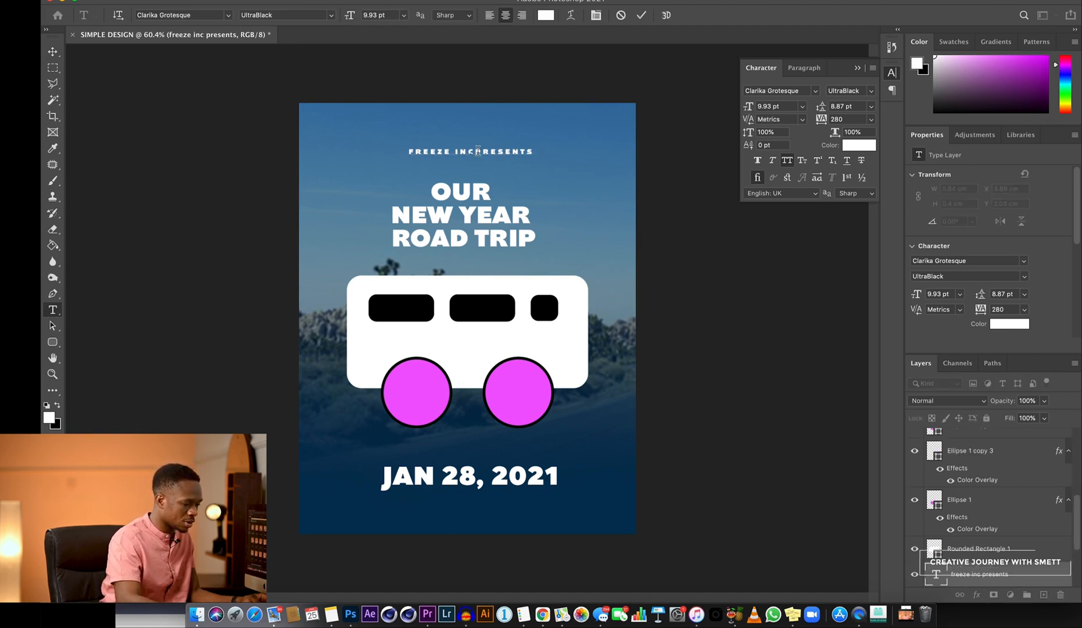
key(Return)
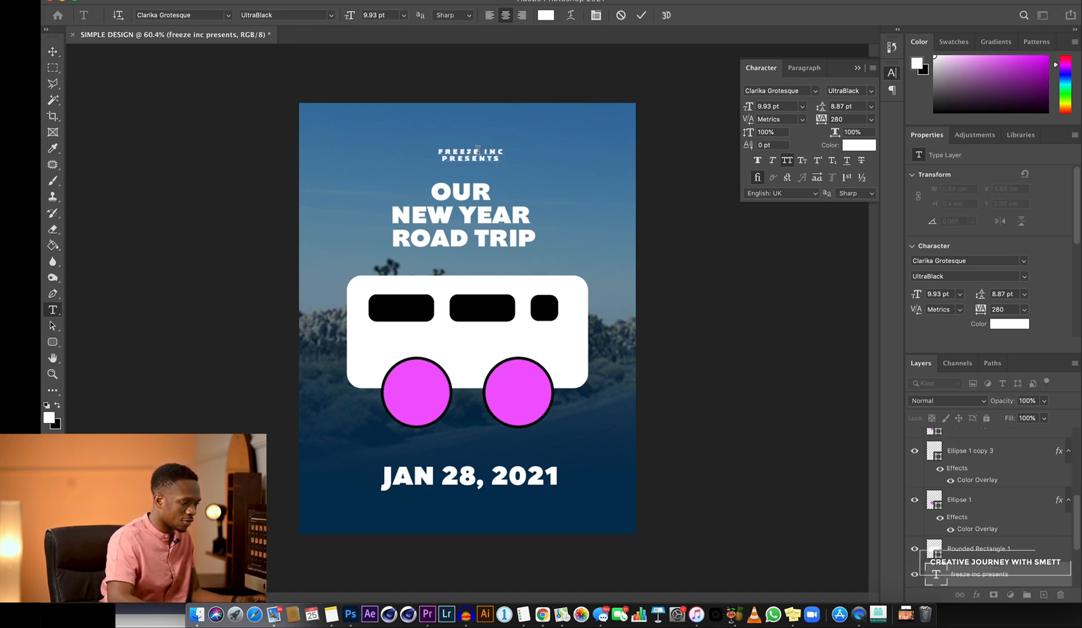
click(641, 15)
Move the two-line presenter text to about X 5.93 cm, Y 1.91 cm above the headline and set its leading to 12 pt.
drag(822, 108, 828, 108)
click(54, 71)
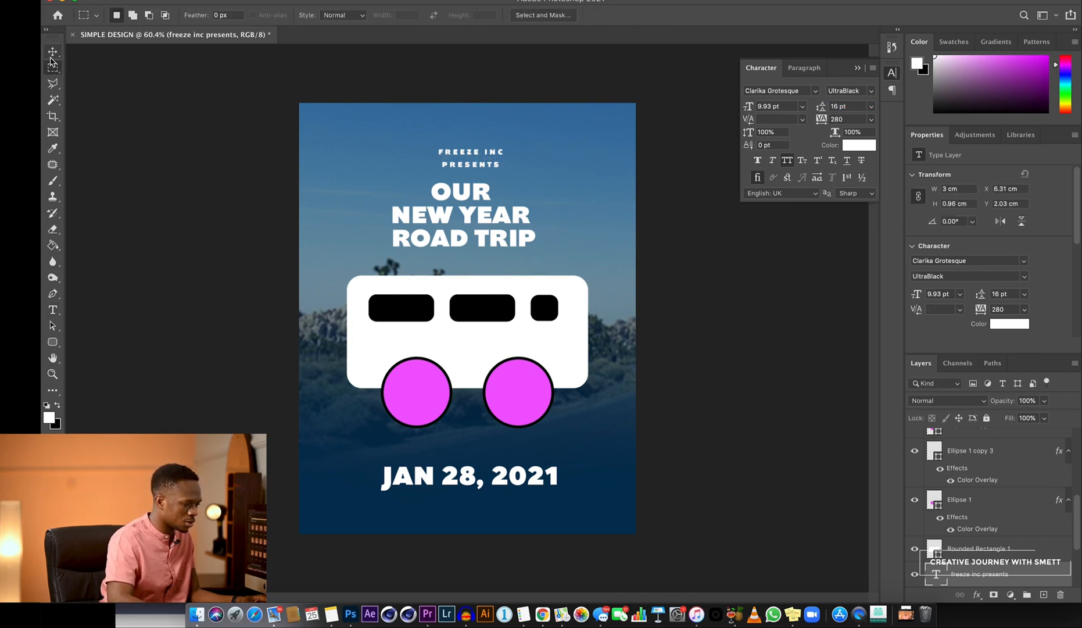
click(52, 52)
drag(453, 155, 445, 148)
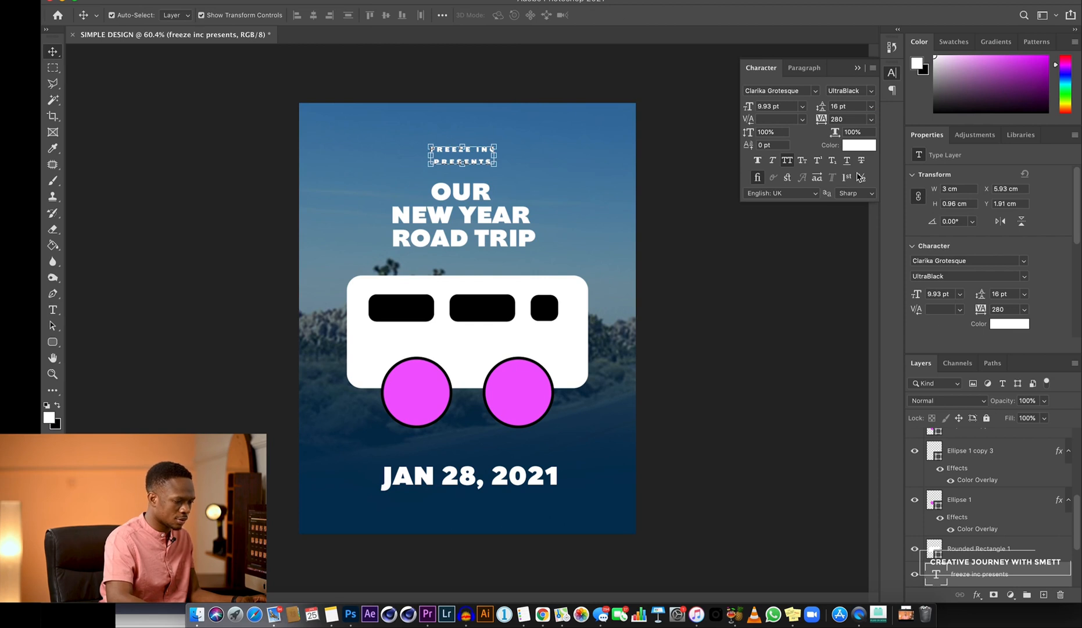
drag(823, 109, 817, 109)
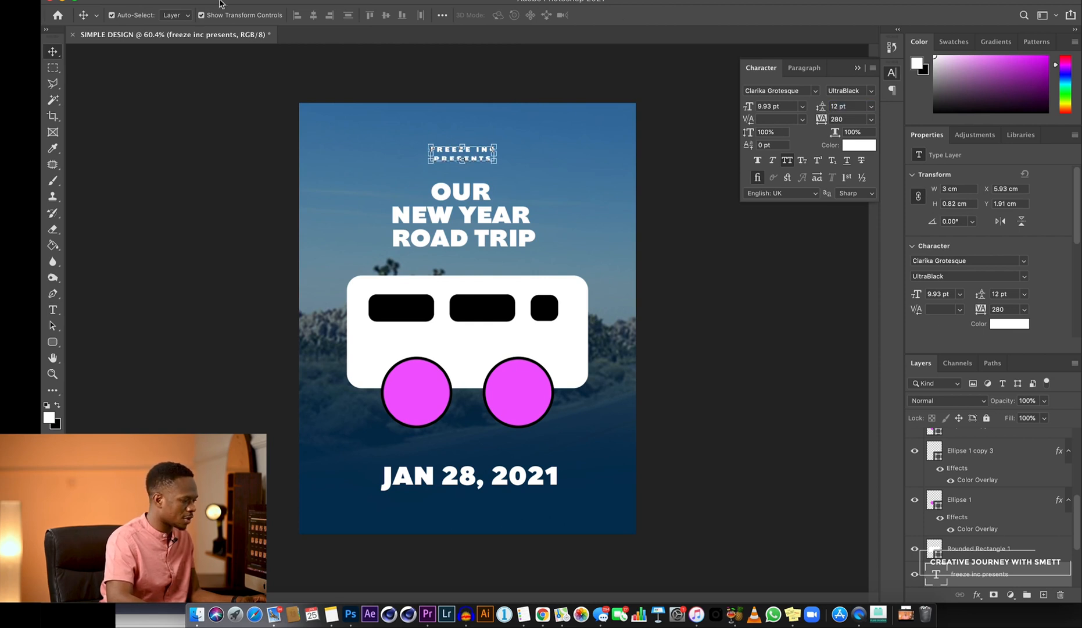
Hide the layer transform controls and review the flyer up close from the presenter line down to the date.
click(201, 15)
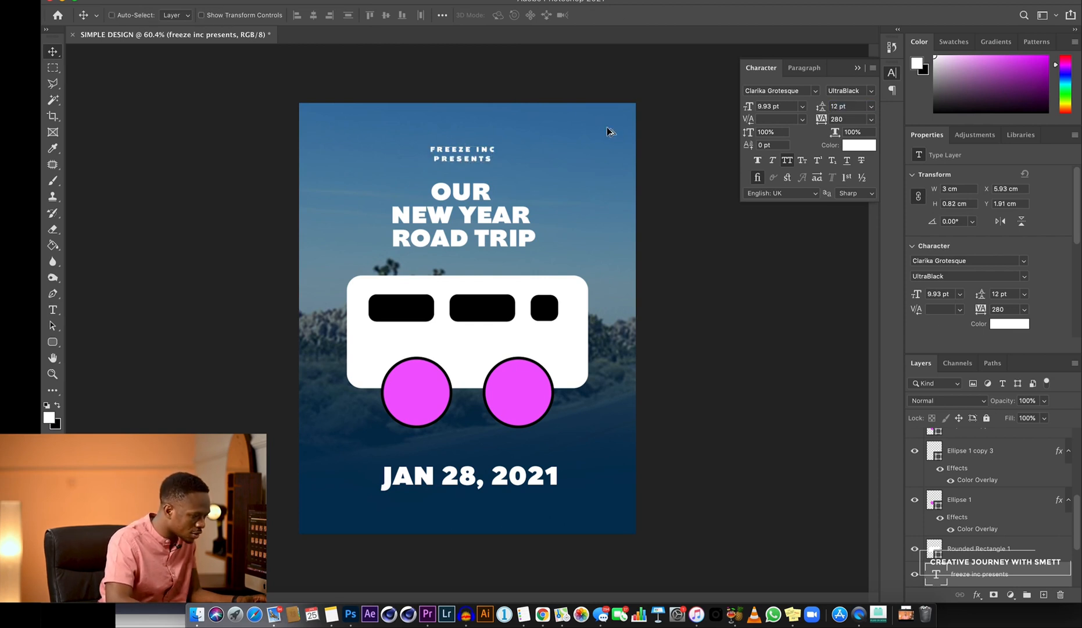
scroll(608, 132, up, 3)
scroll(608, 131, down, 8)
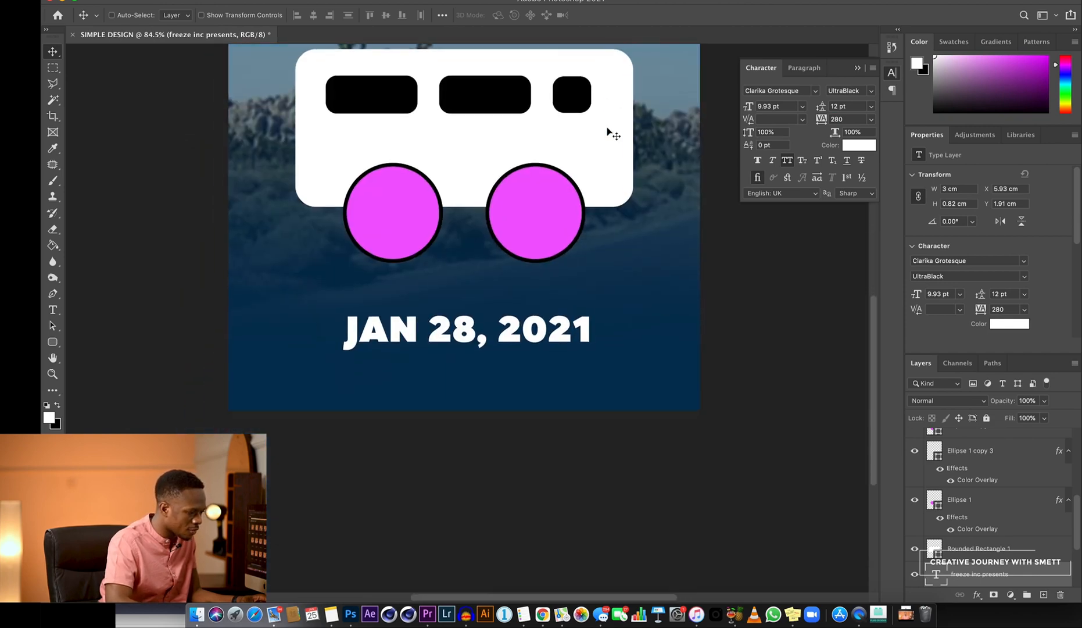
scroll(609, 133, up, 6)
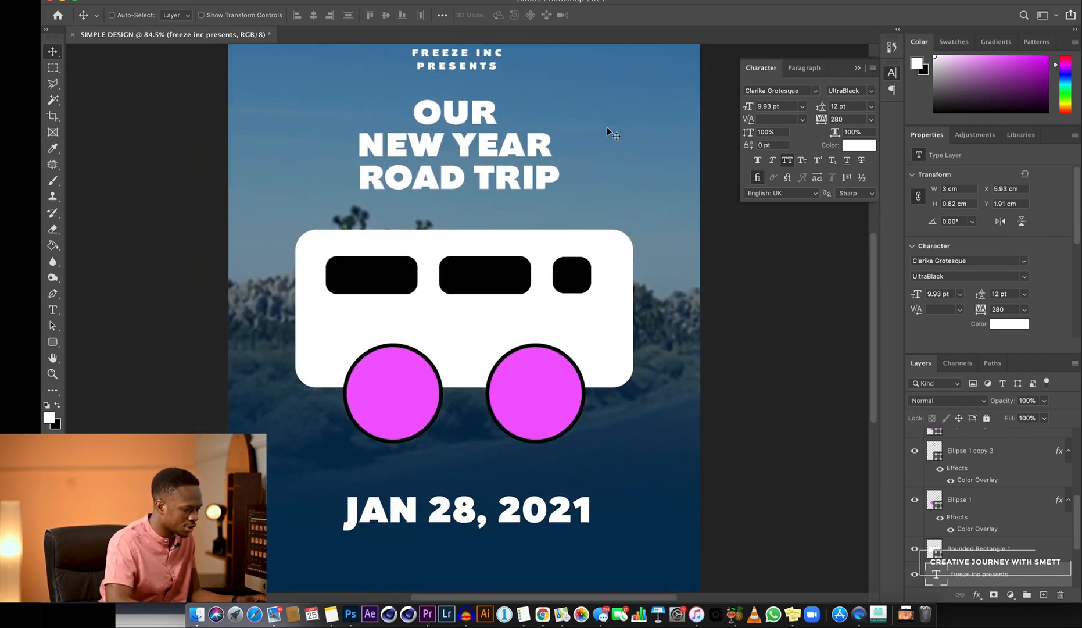
scroll(607, 126, down, 3)
scroll(607, 127, up, 5)
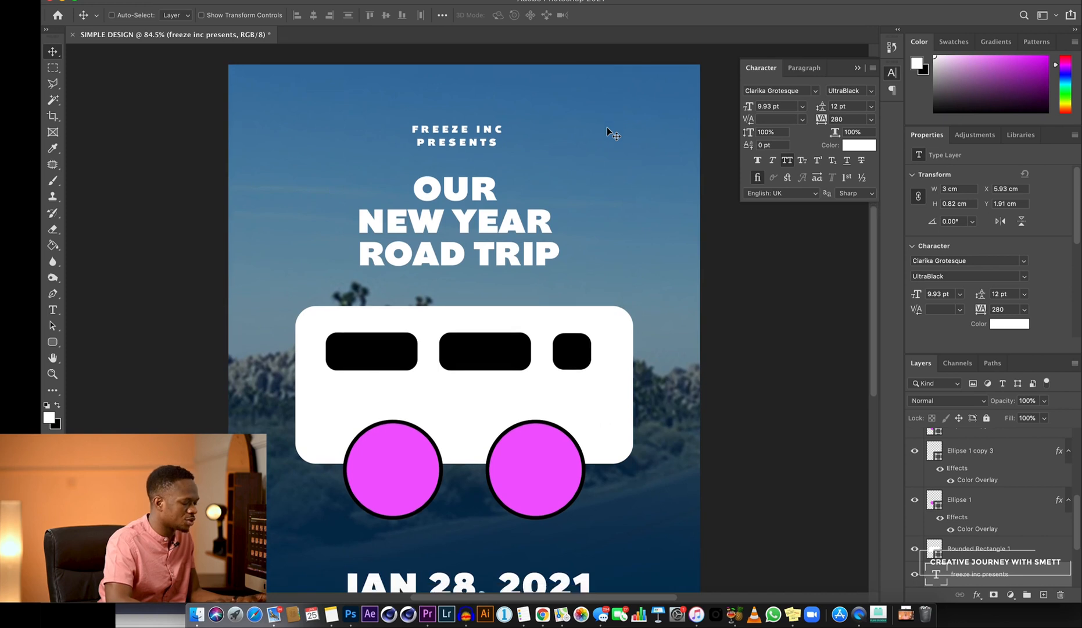
scroll(607, 128, down, 1)
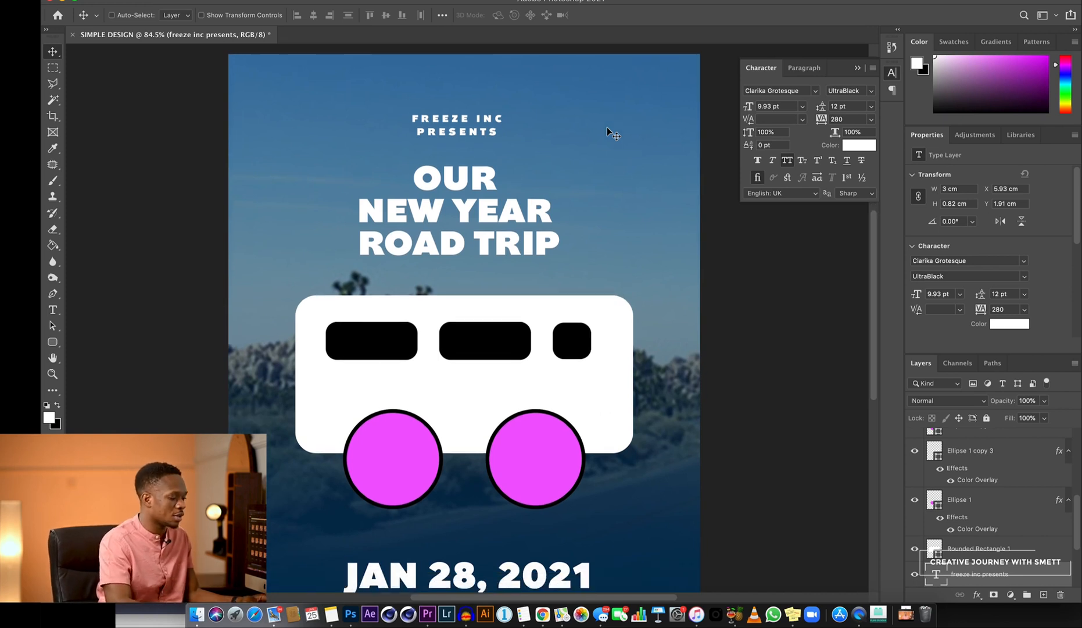